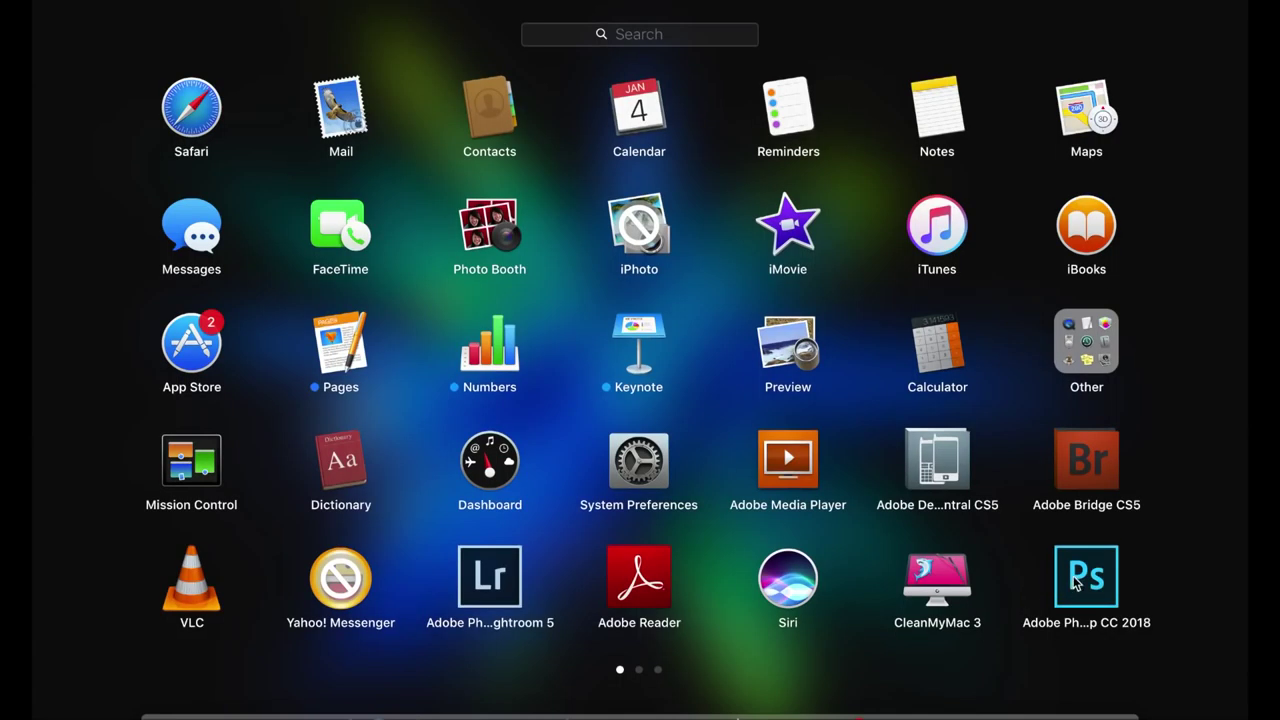
- Launch Adobe Photoshop CC 2018 from the Launchpad app grid
left_click(1077, 584)
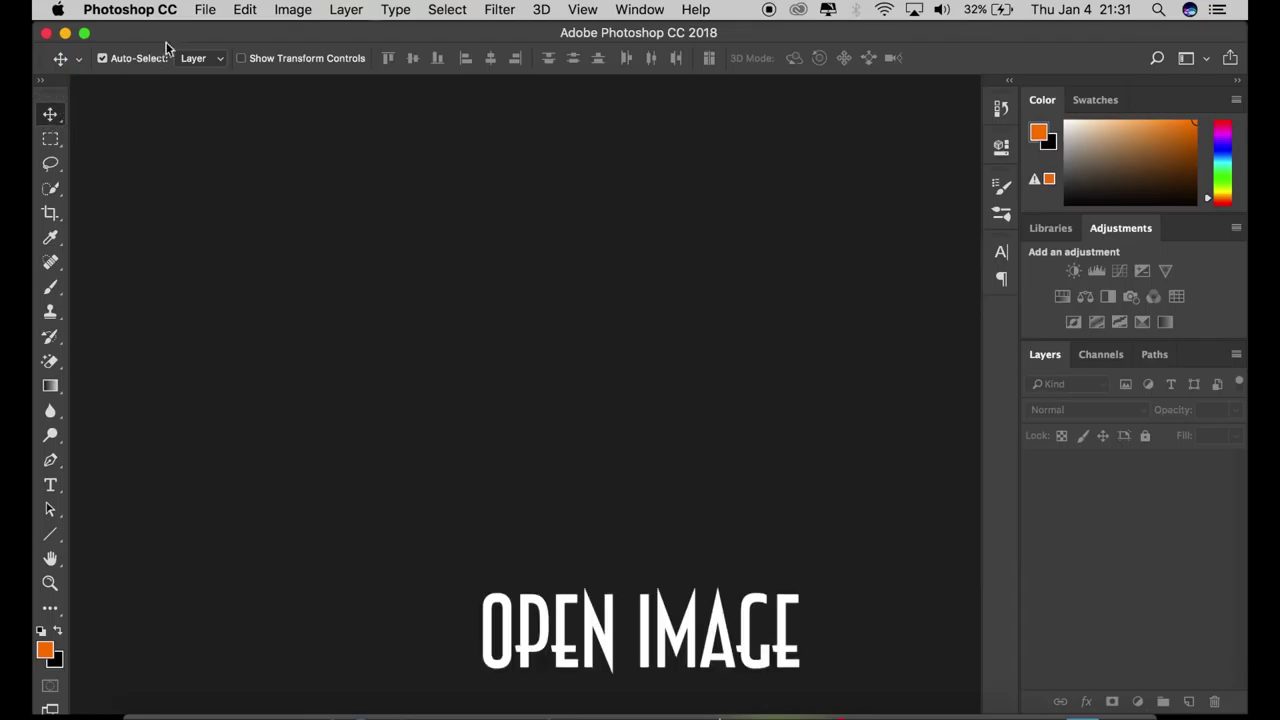
- Open IMG_0060.jpg from the Desktop and duplicate its Background layer as Background copy
left_click(204, 9)
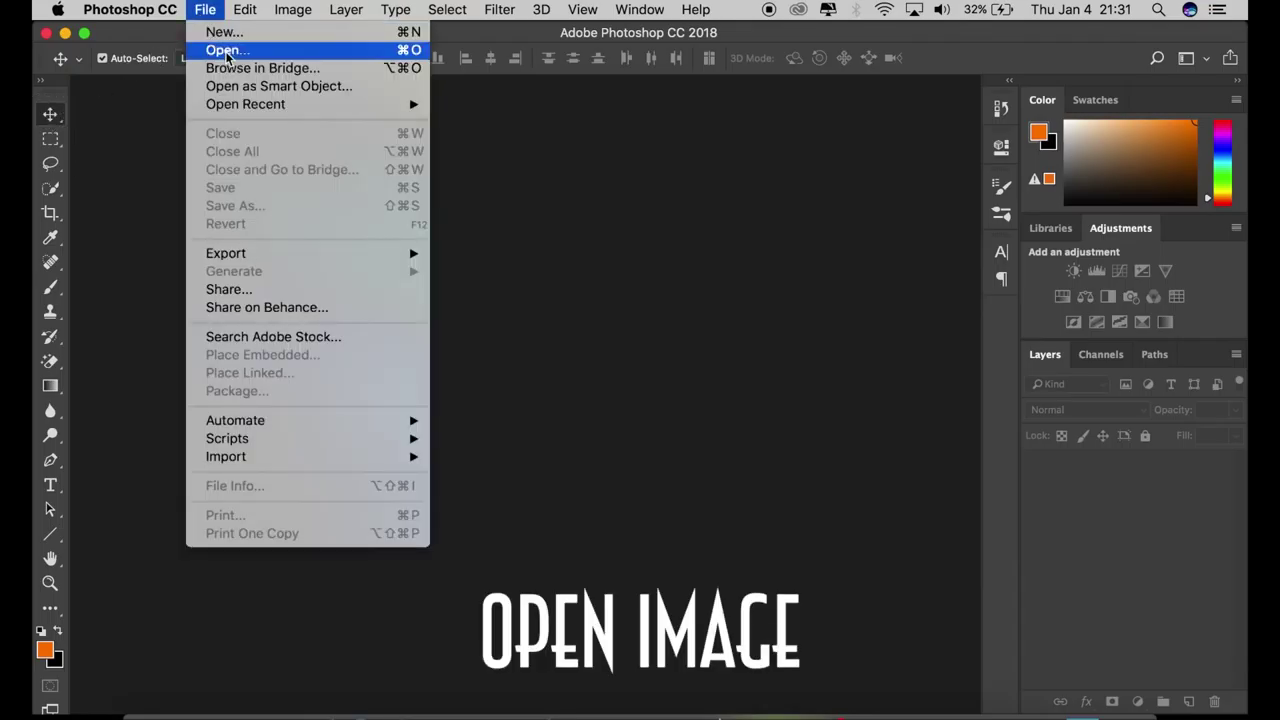
left_click(227, 52)
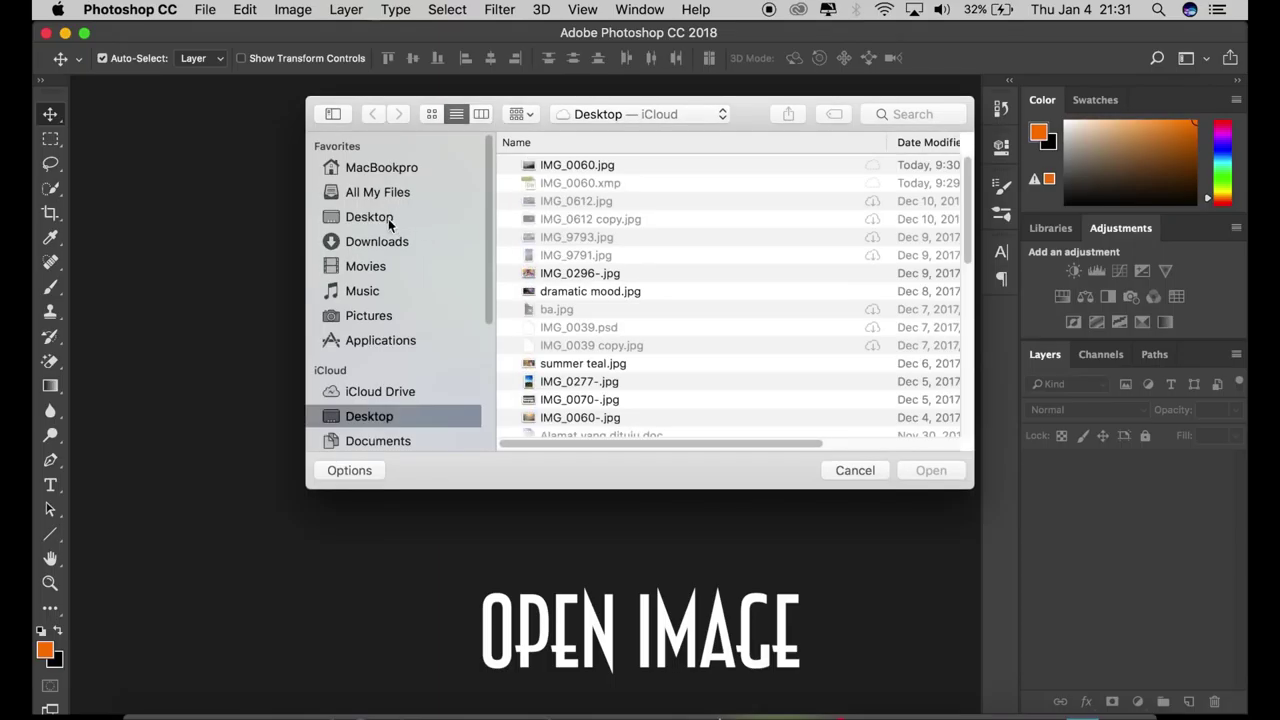
left_click(389, 224)
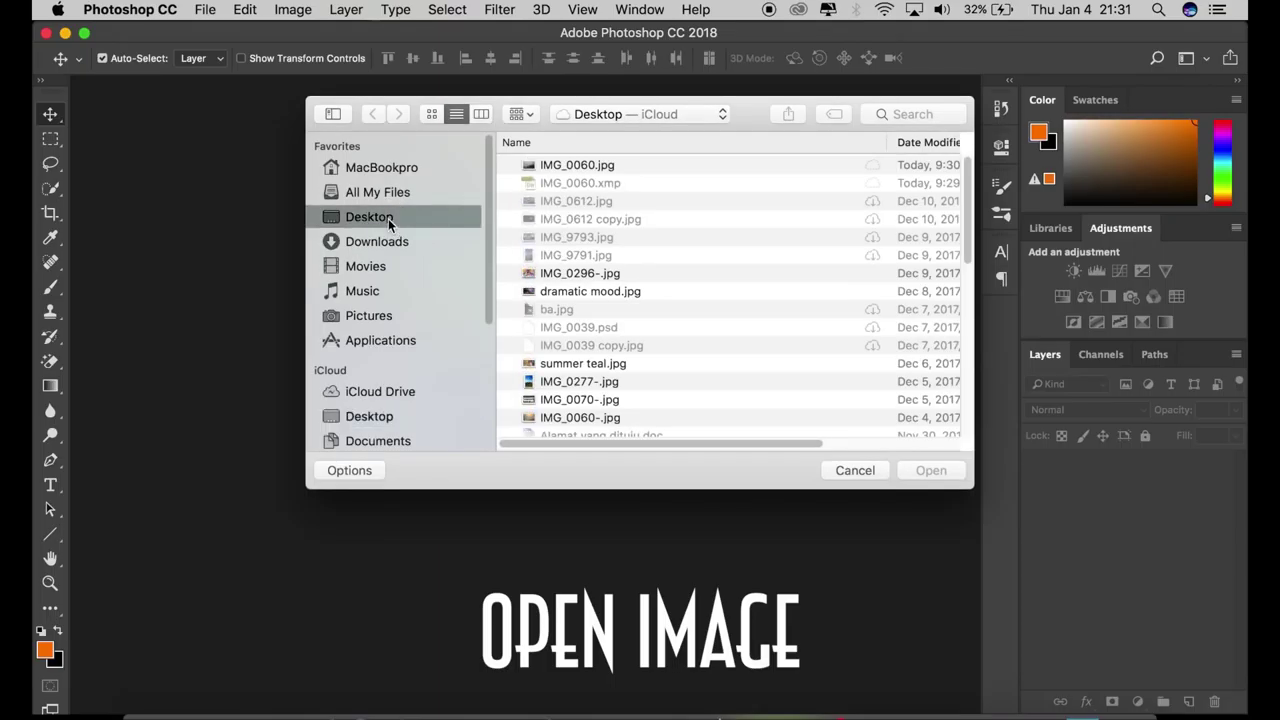
left_click(600, 170)
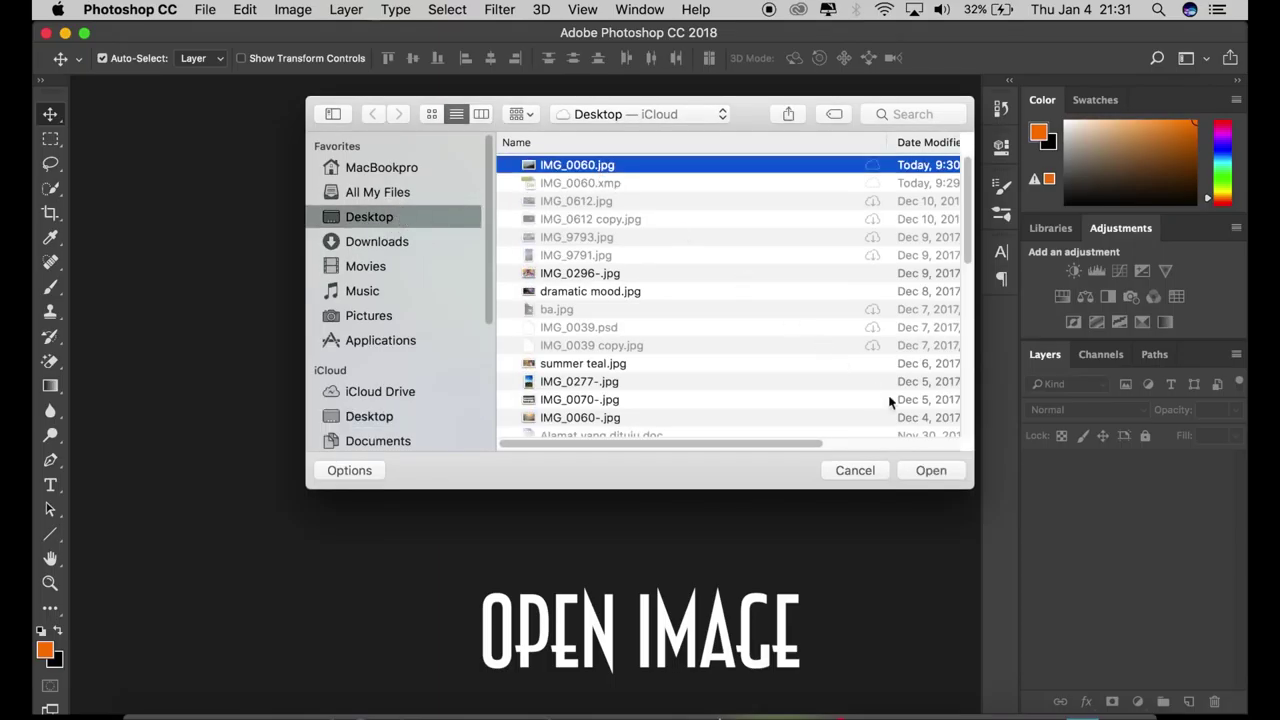
left_click(931, 470)
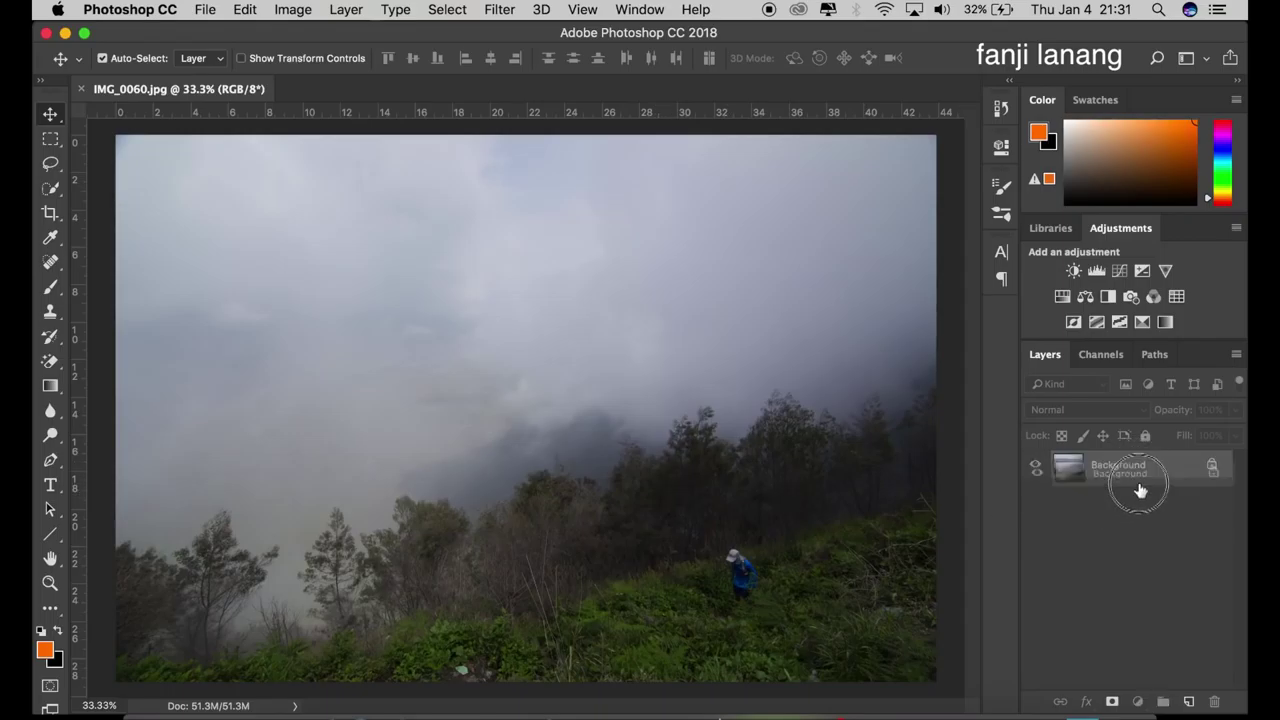
left_click_drag(1136, 474, 1189, 702)
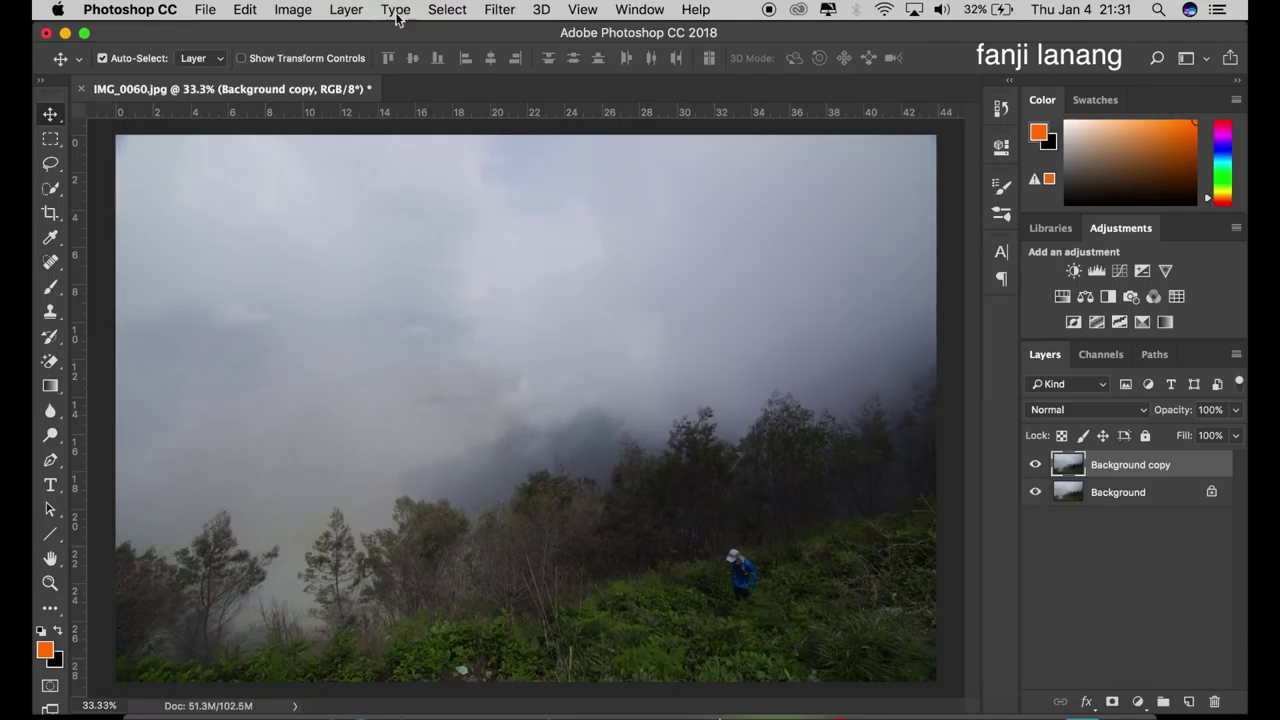
left_click(509, 12)
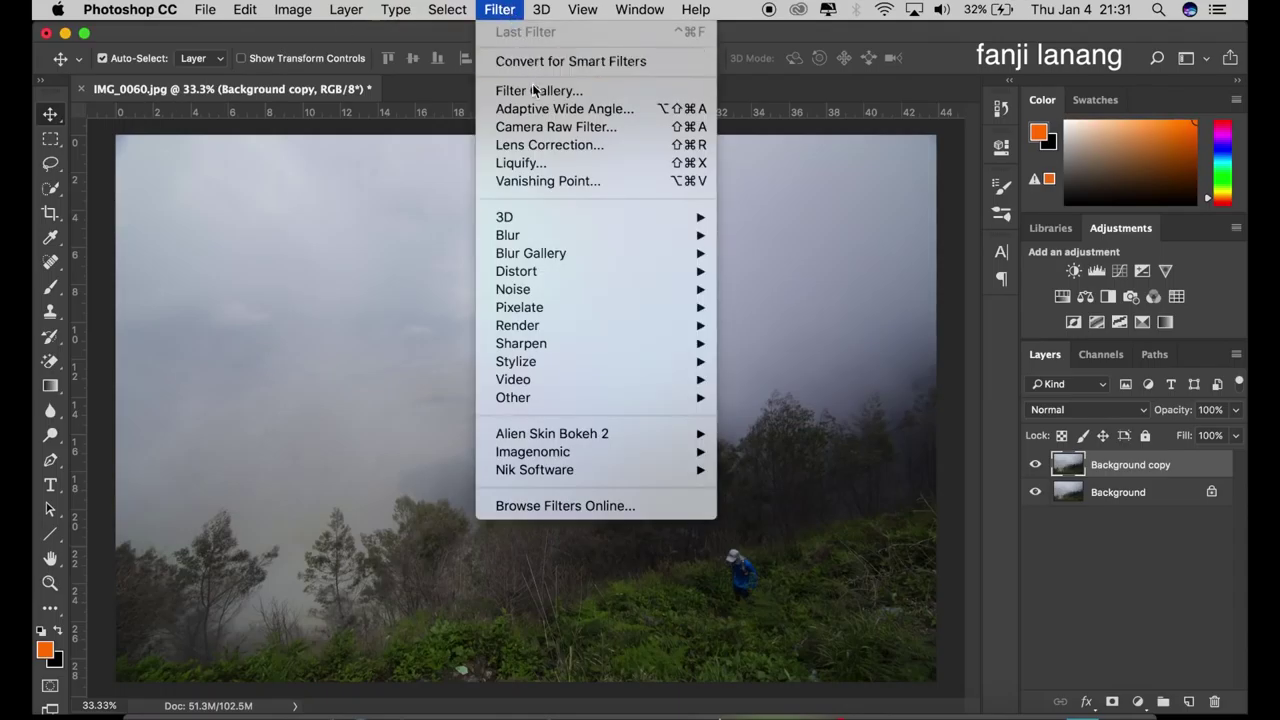
- In the Camera Raw Filter, raise Blacks to +100
left_click(645, 130)
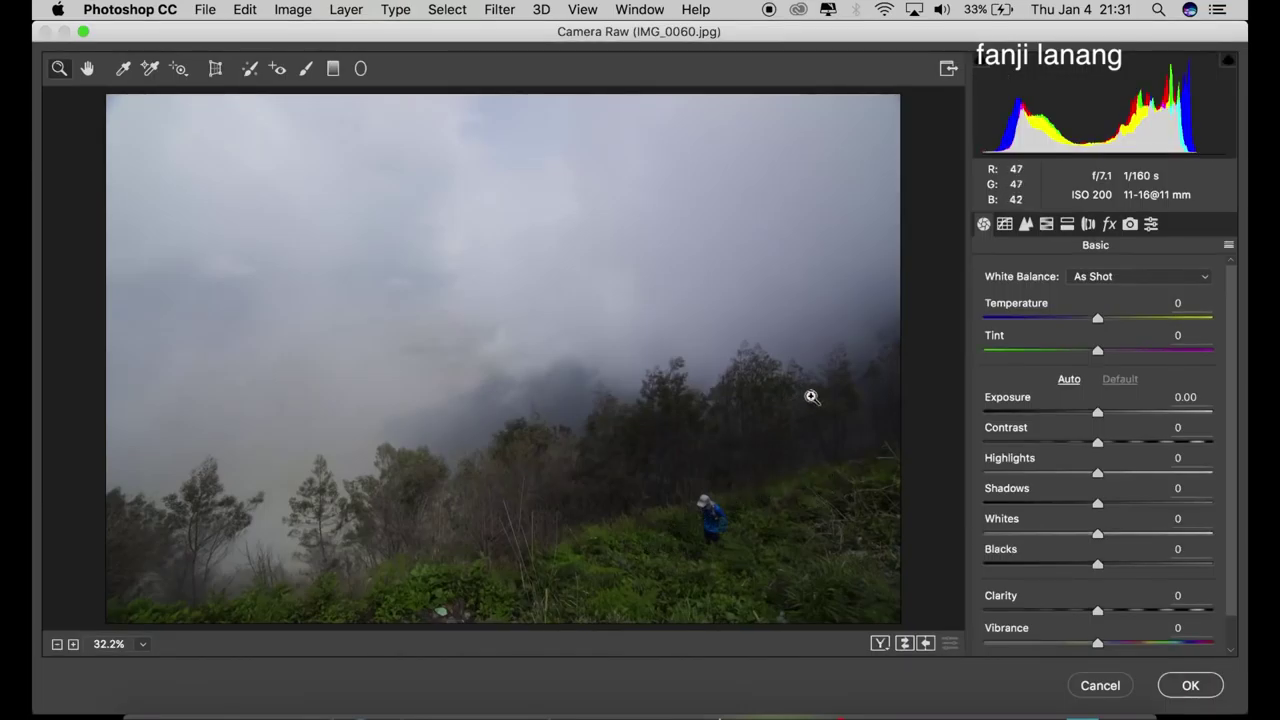
left_click_drag(1098, 565, 1245, 553)
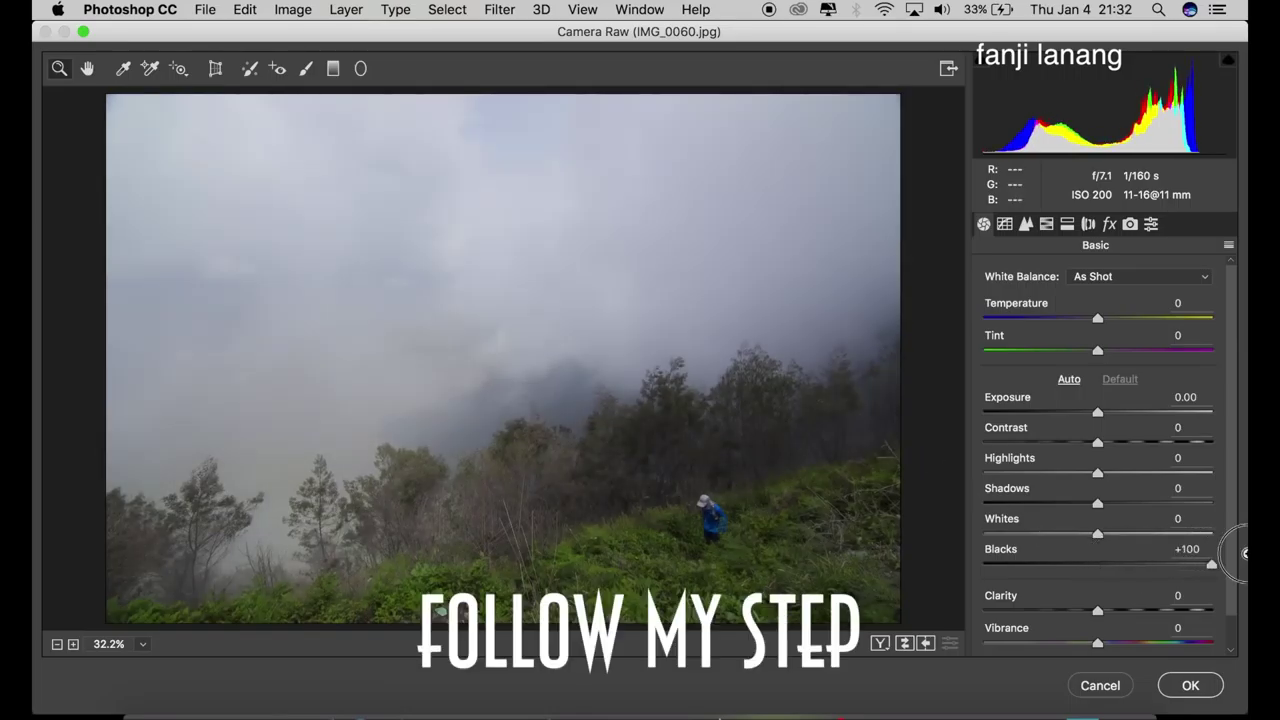
mouse_move(1114, 553)
left_mouse_down()
mouse_move(1086, 553)
mouse_move(1242, 556)
left_mouse_up()
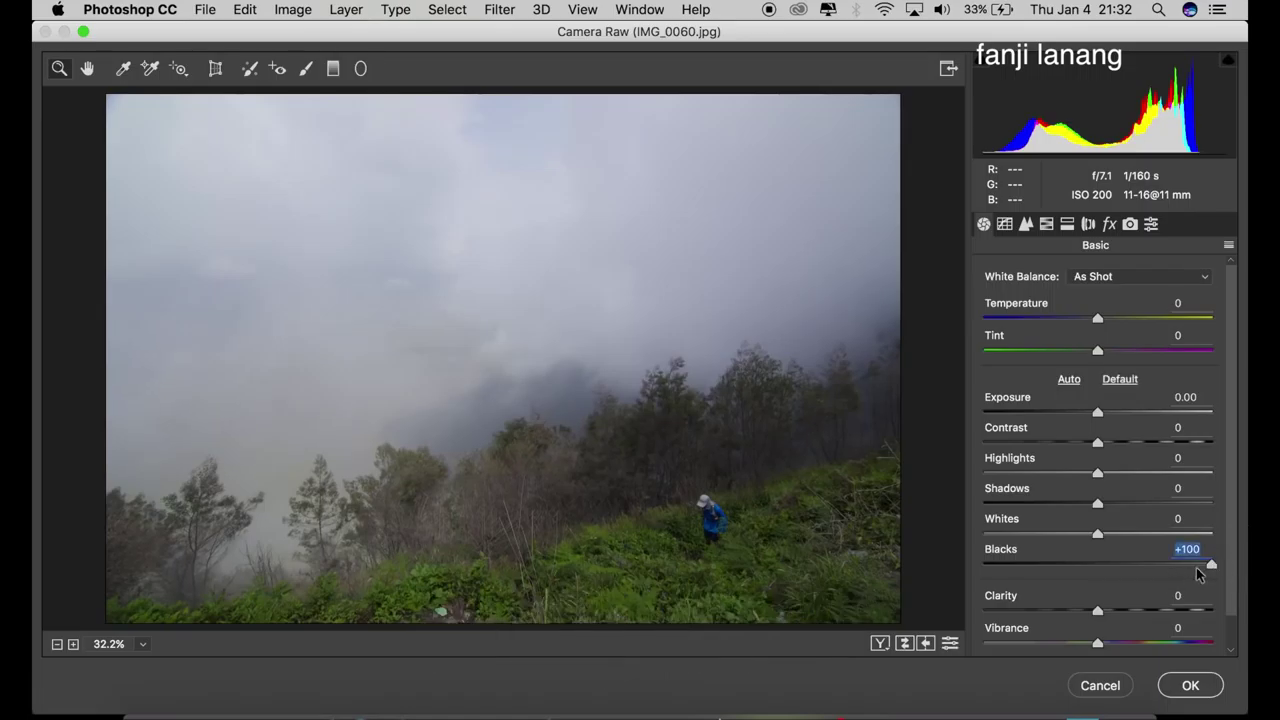
- Set Vibrance and Saturation to +20 and pull Highlights down to -100
scroll(1205, 580, "down", 2)
left_click(1194, 593)
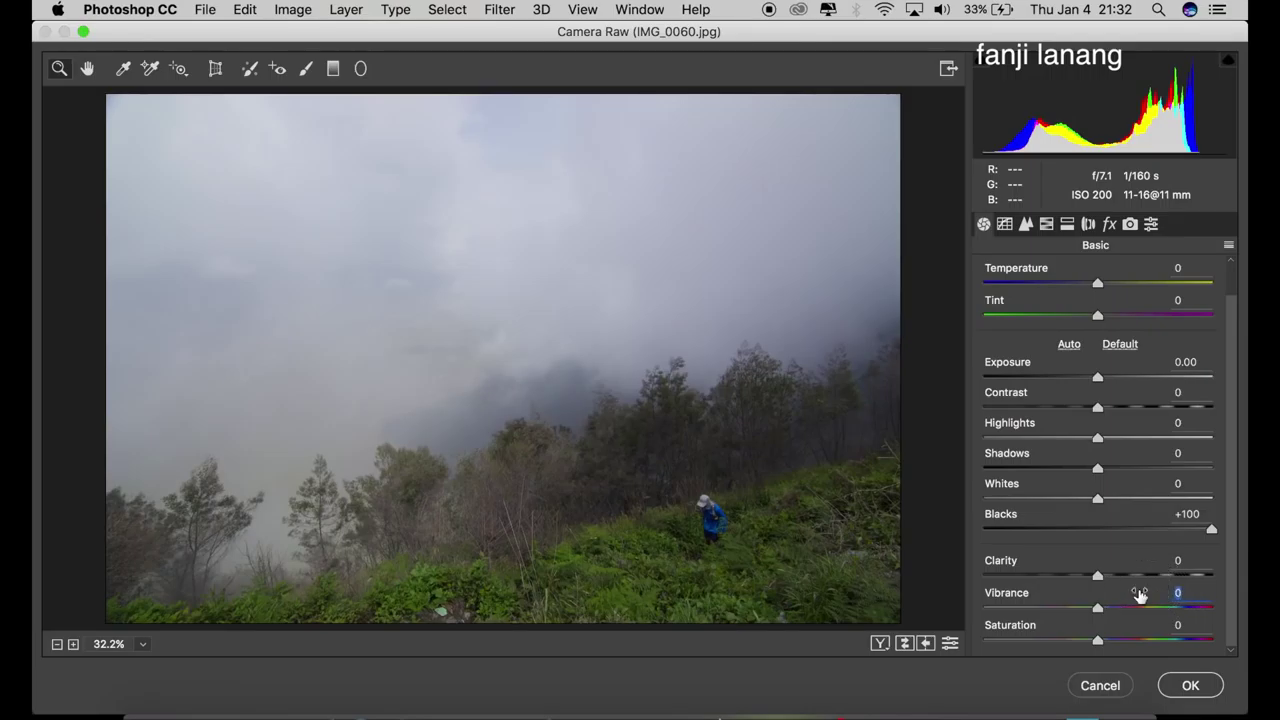
type("20")
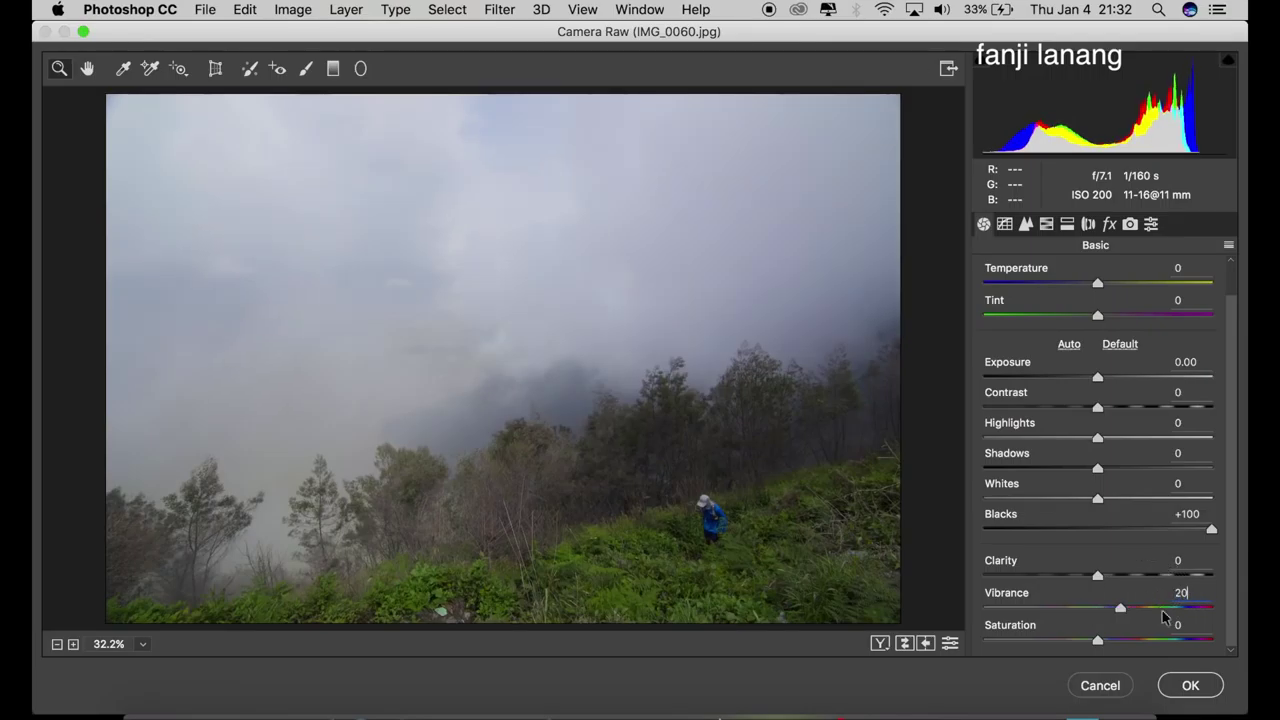
left_click(1158, 625)
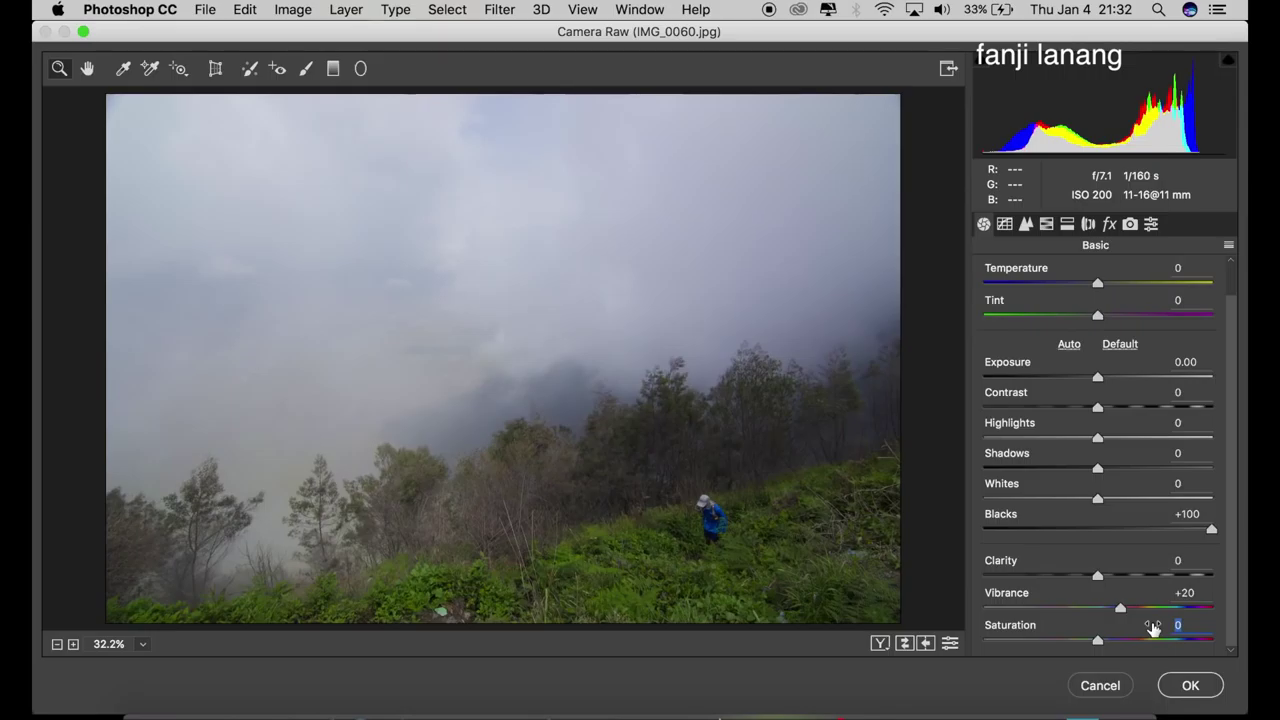
type("20")
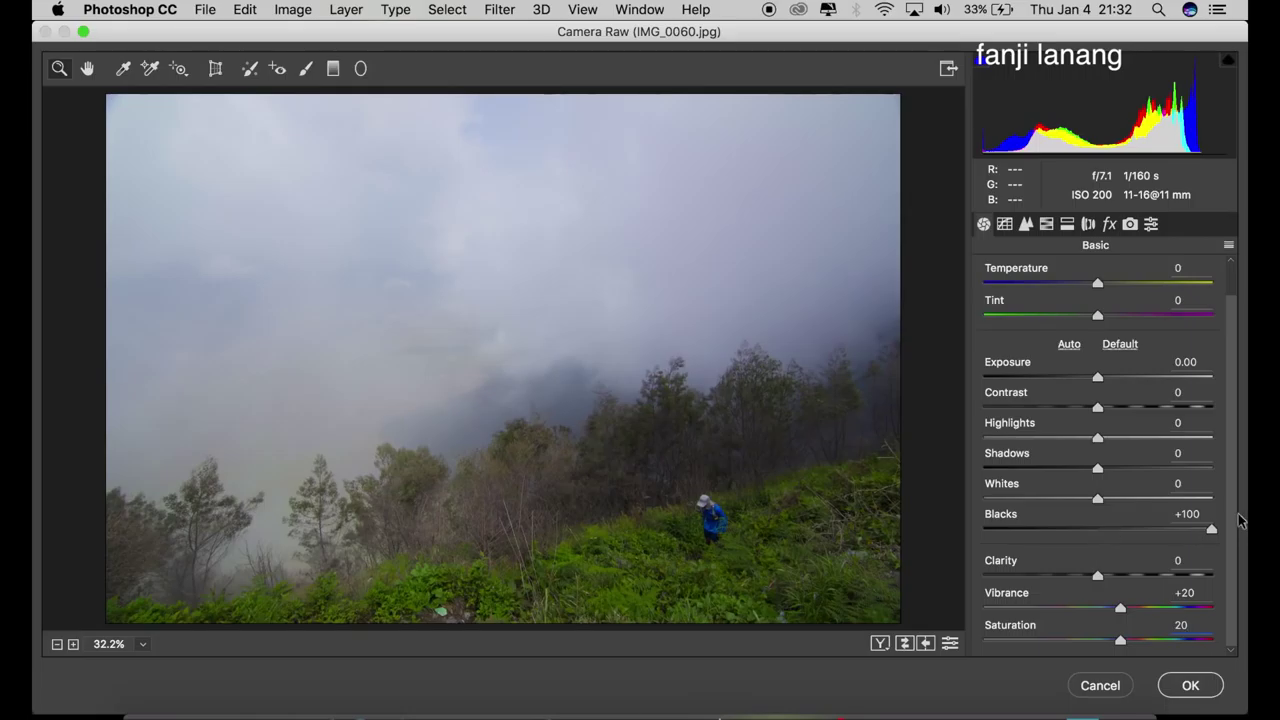
scroll(1222, 490, "up", 2)
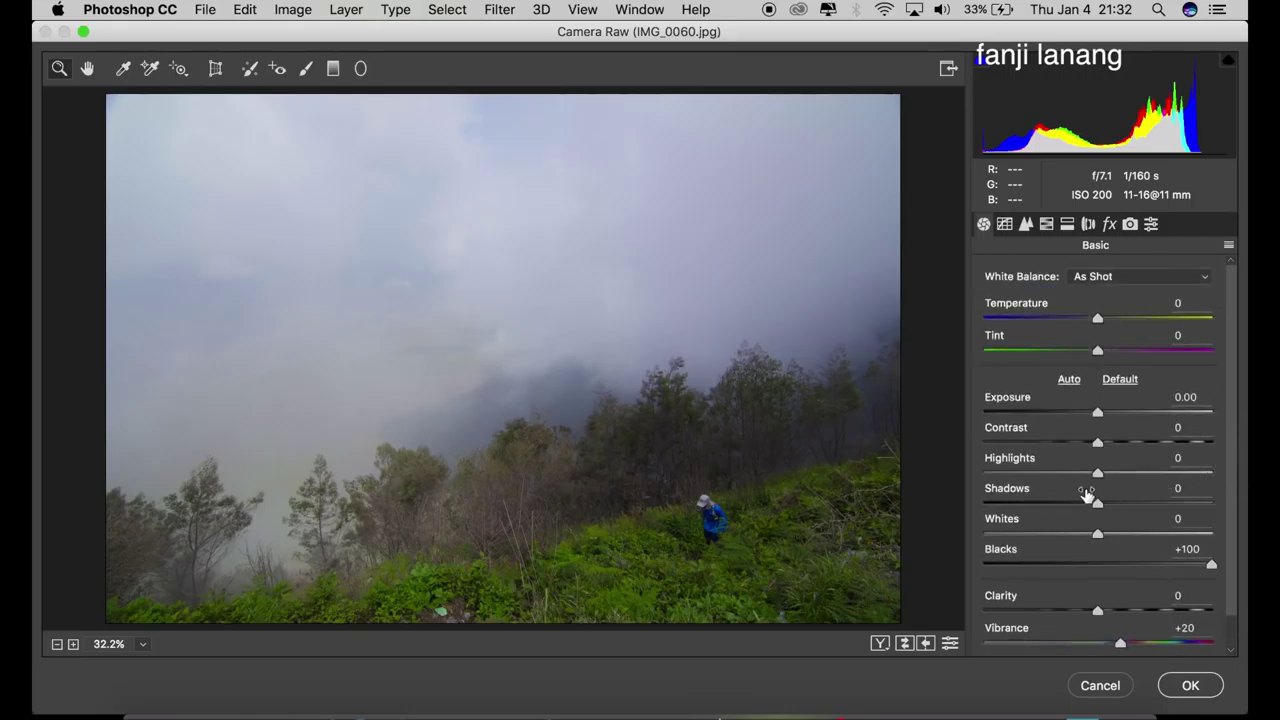
left_click_drag(1090, 472, 871, 495)
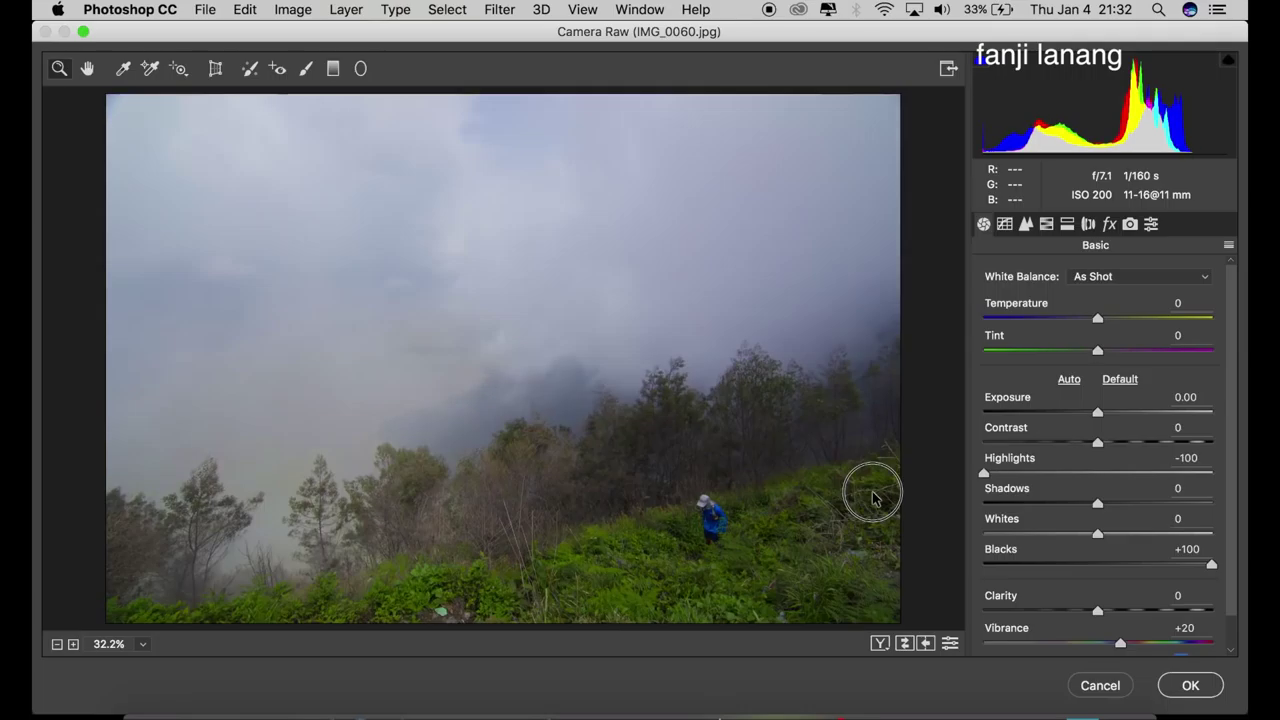
left_click_drag(984, 472, 762, 521)
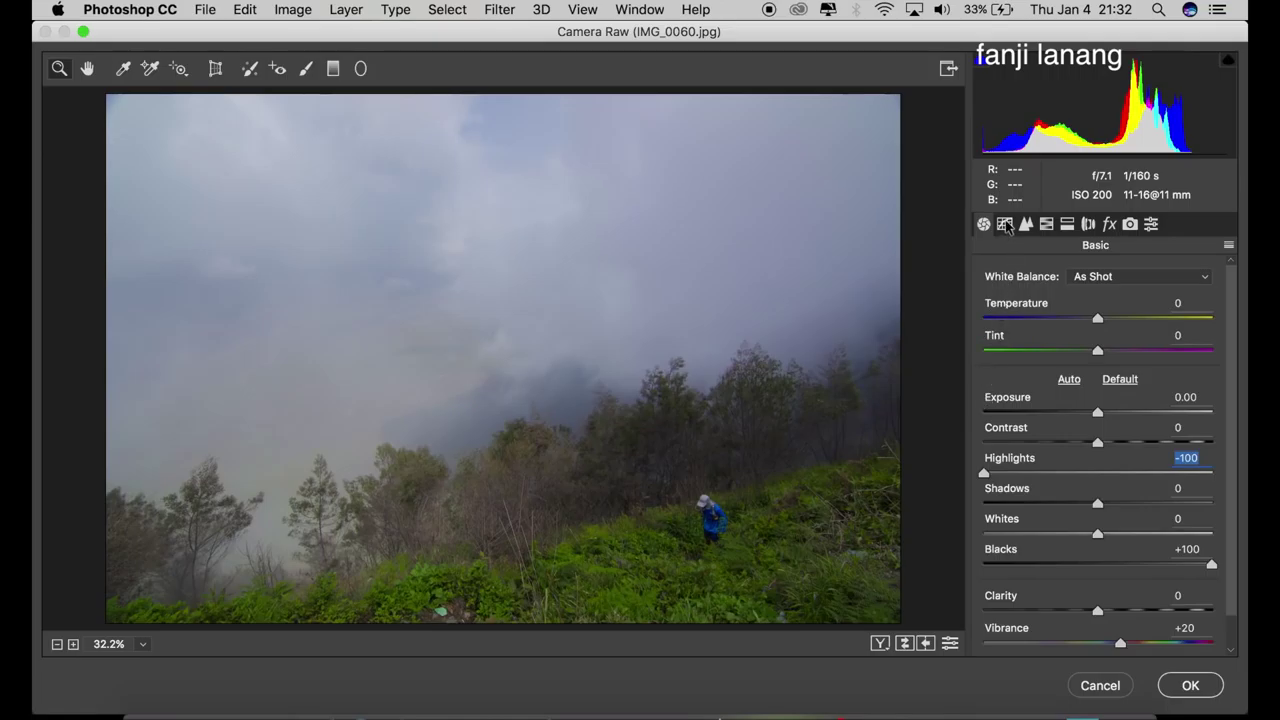
- Set the parametric tone curve to Highlights +5, Lights +5, Darks -5, Shadows -5
left_click(1005, 224)
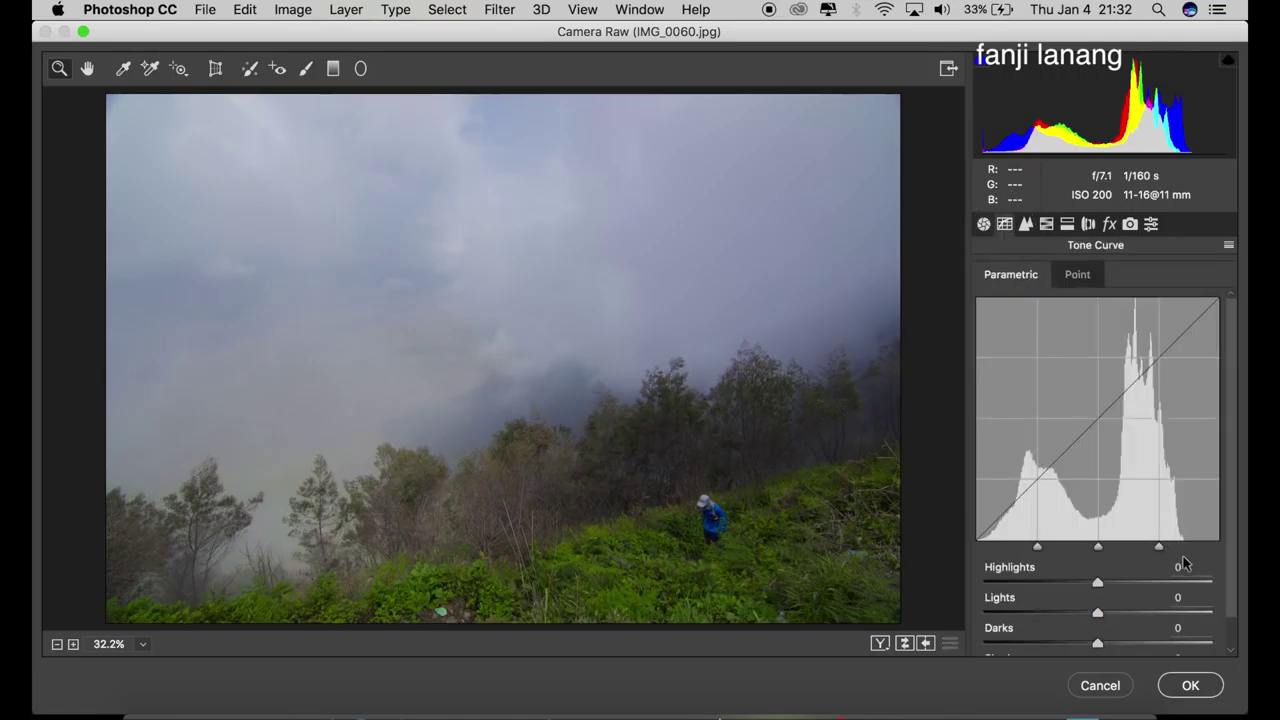
left_click(1075, 276)
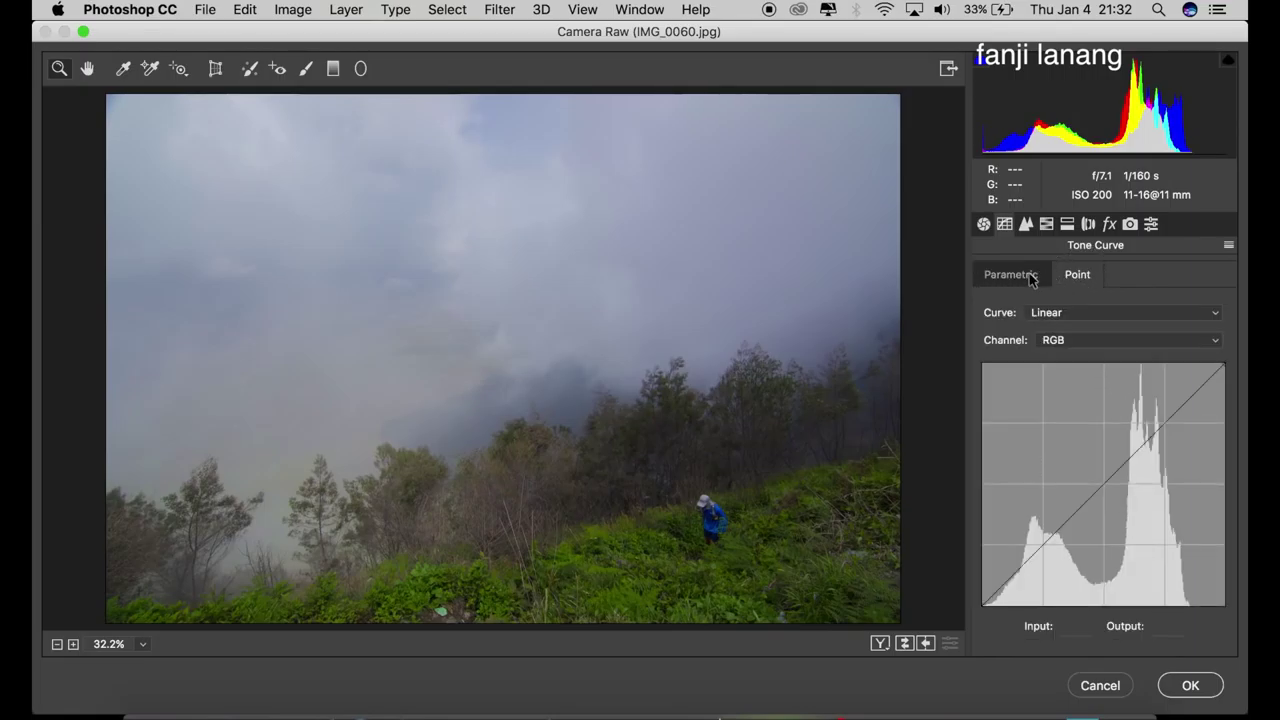
left_click(1032, 279)
left_click(1140, 565)
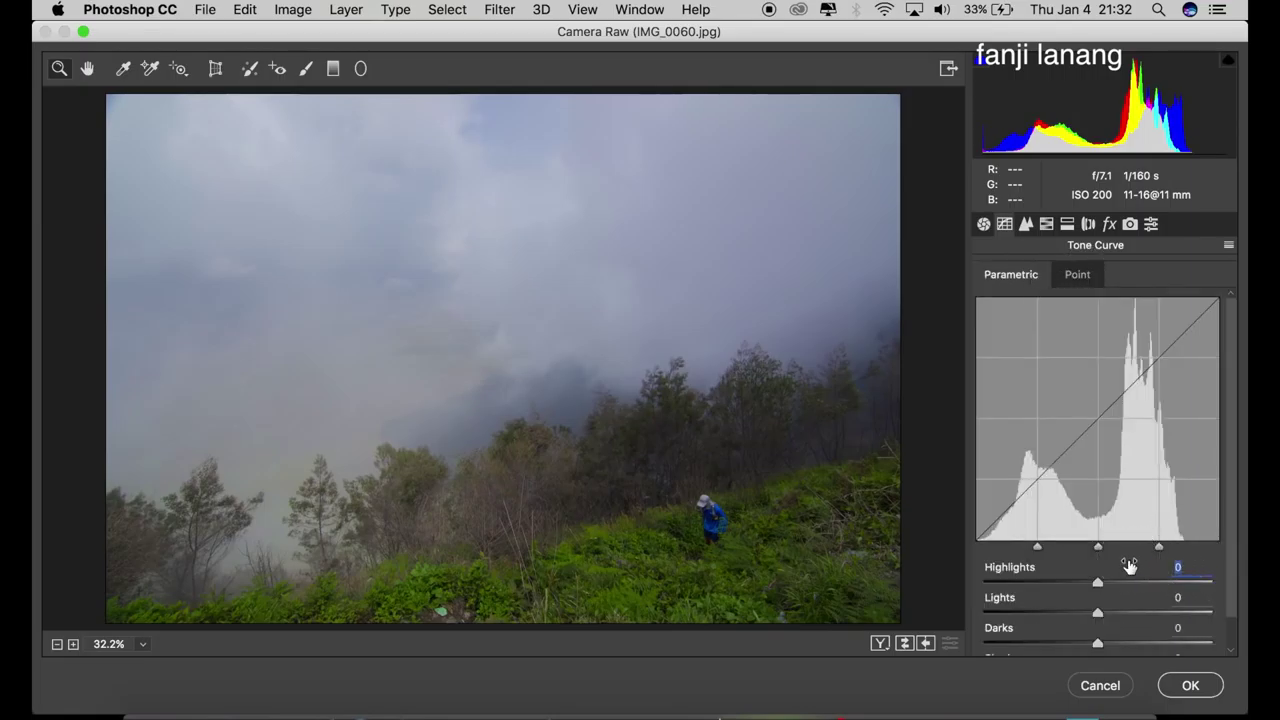
type("5")
key("Tab")
type("5")
key("Tab")
type("5")
key("Tab")
type("5")
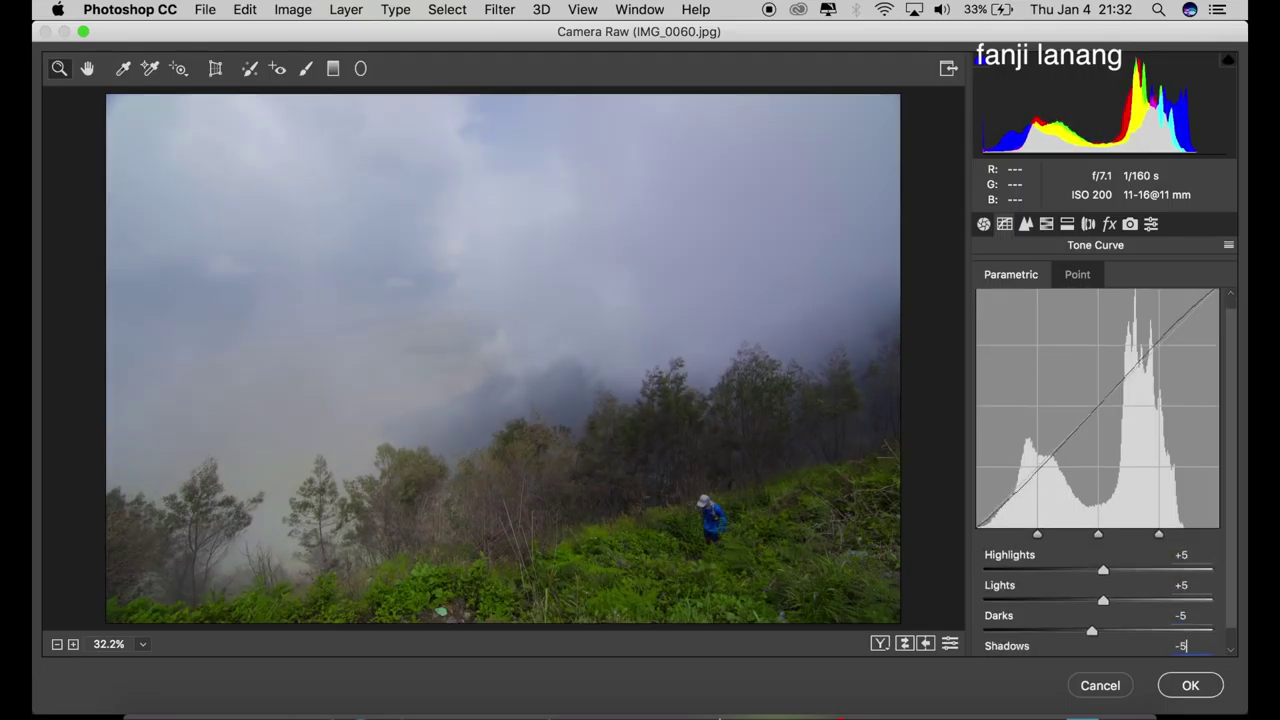
left_click(1026, 225)
- In HSL Saturation, boost Oranges to +46 and Yellows and Greens to +100
left_click(1046, 225)
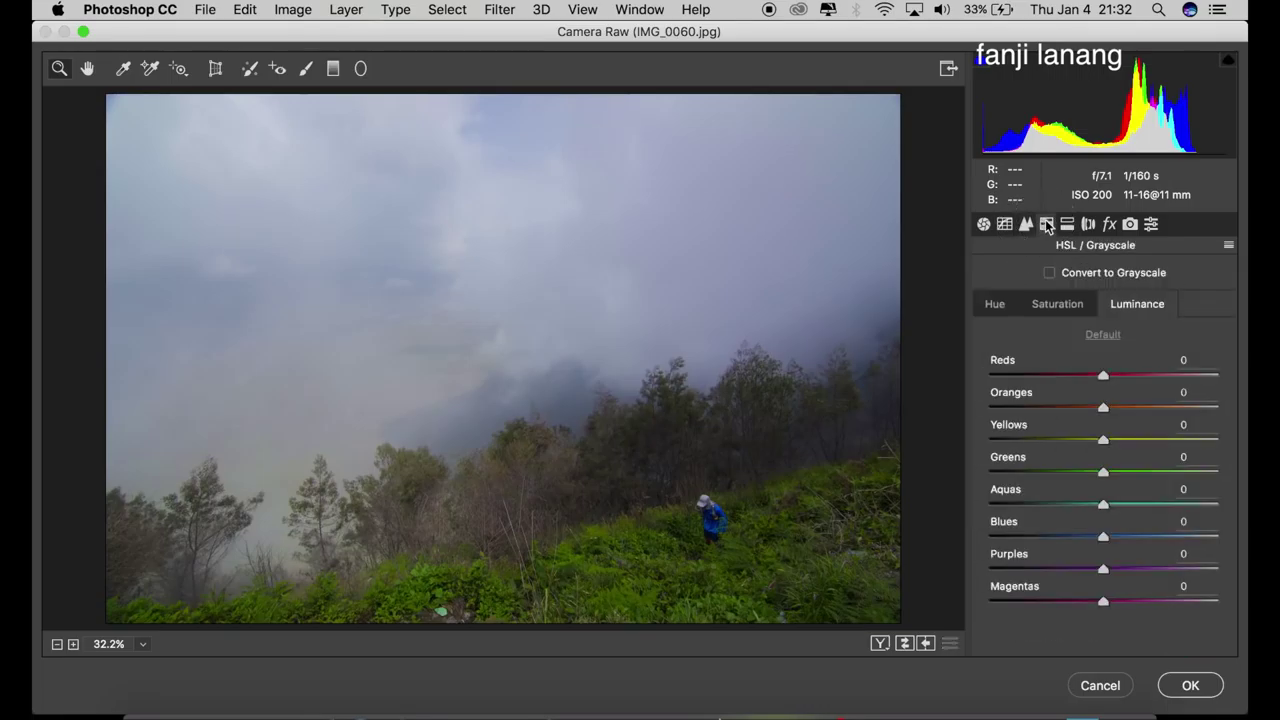
left_click(1051, 307)
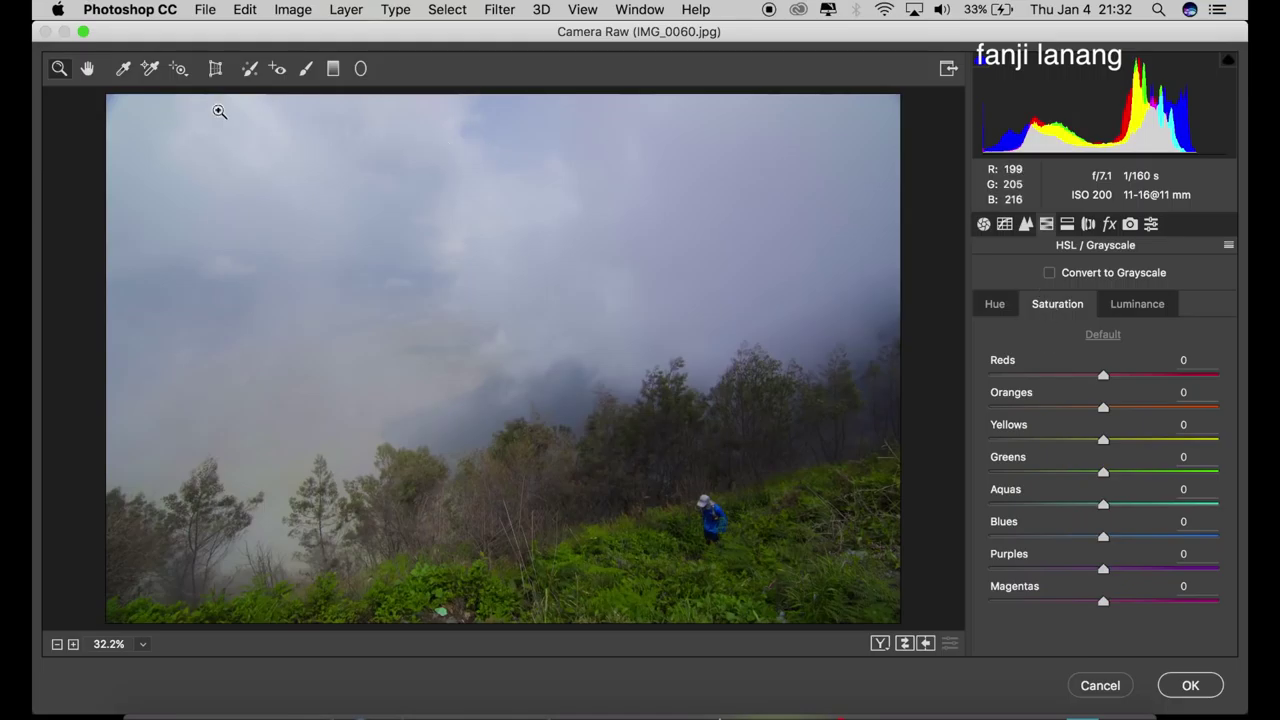
left_click(178, 70)
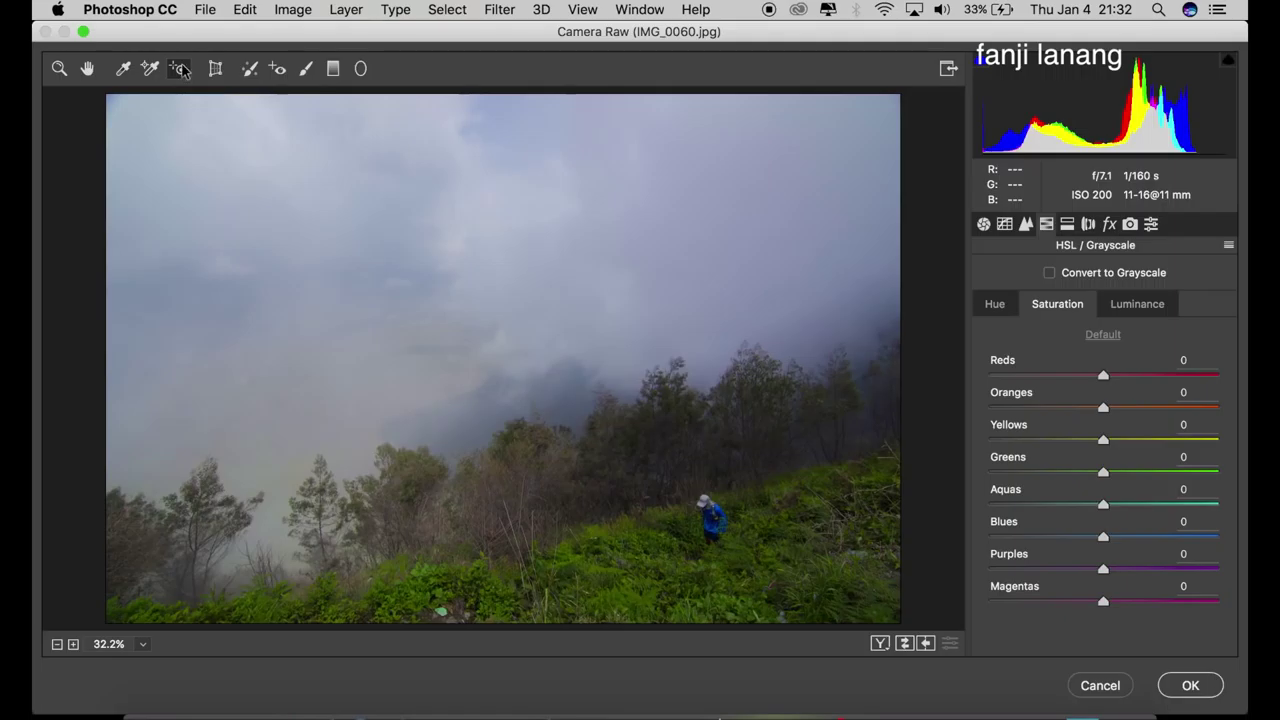
mouse_move(641, 598)
left_mouse_down()
mouse_move(620, 349)
mouse_move(686, 634)
mouse_move(609, 417)
mouse_move(581, 192)
left_mouse_up()
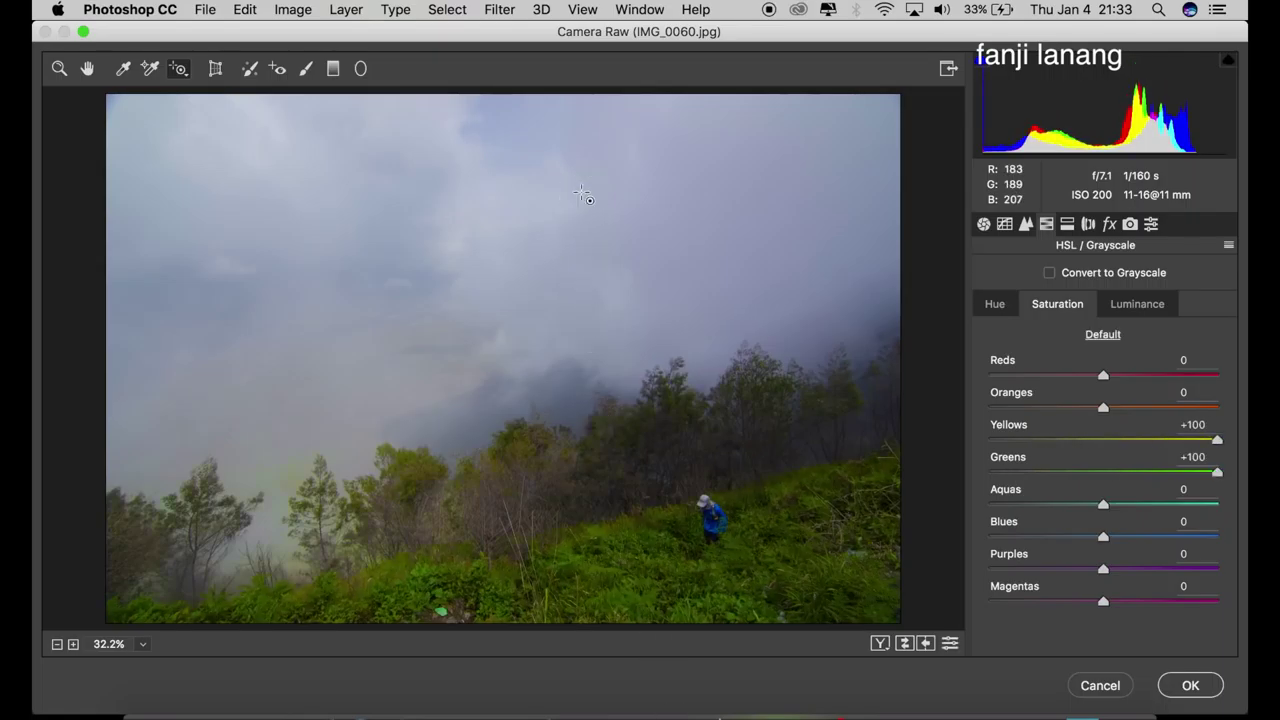
mouse_move(556, 442)
left_mouse_down()
mouse_move(552, 396)
mouse_move(557, 410)
left_mouse_up()
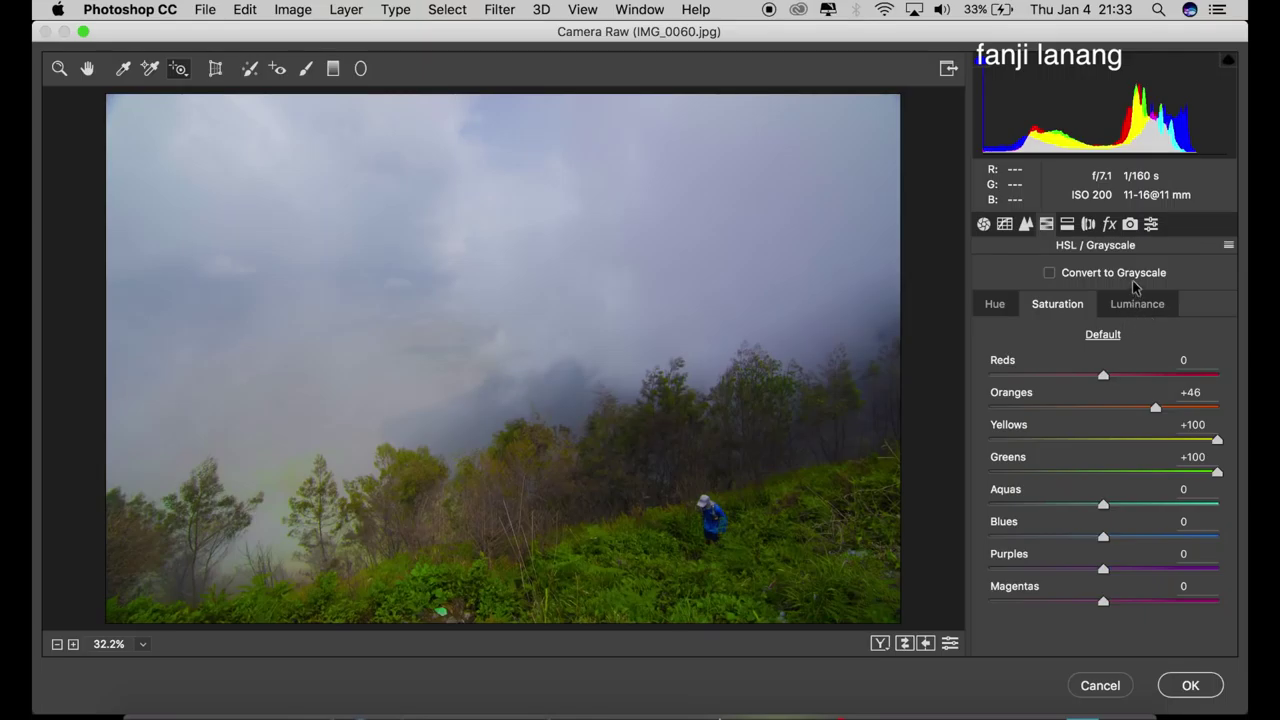
left_click(880, 644)
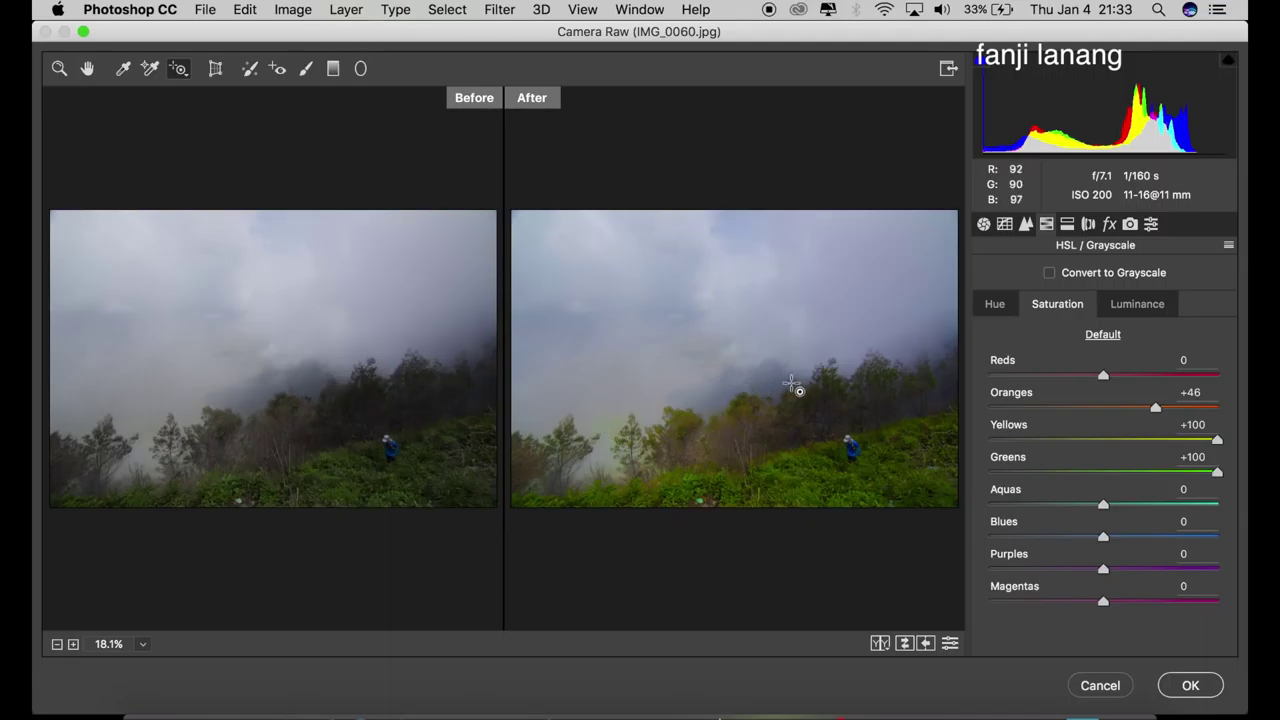
- Apply the Camera Raw edits and add a new empty Layer 1
left_click(1191, 688)
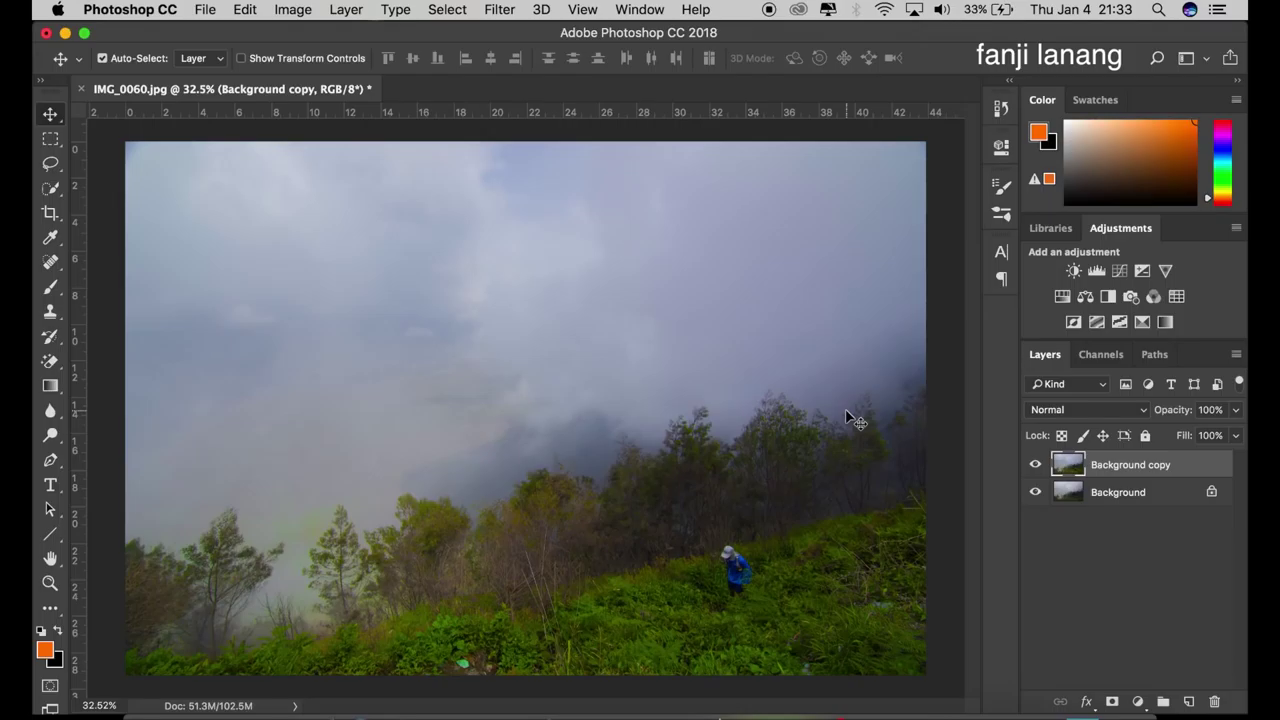
scroll(848, 418, "down", 1)
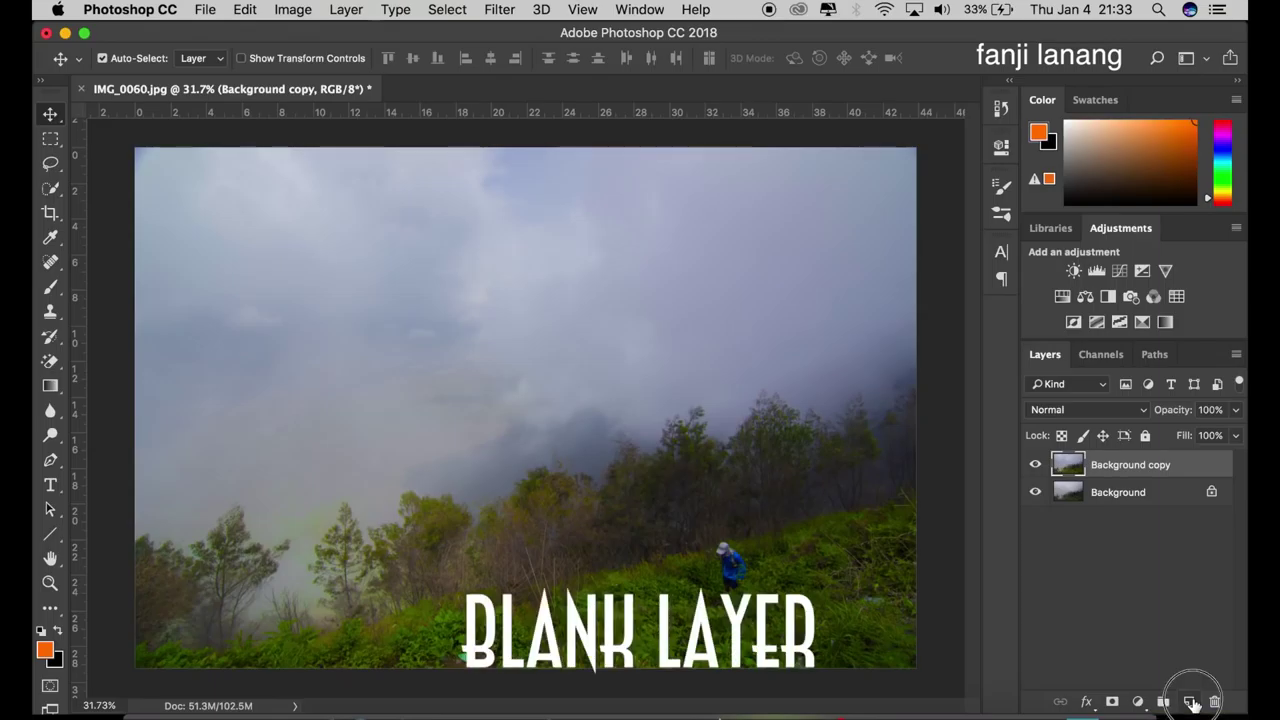
left_click(1190, 702)
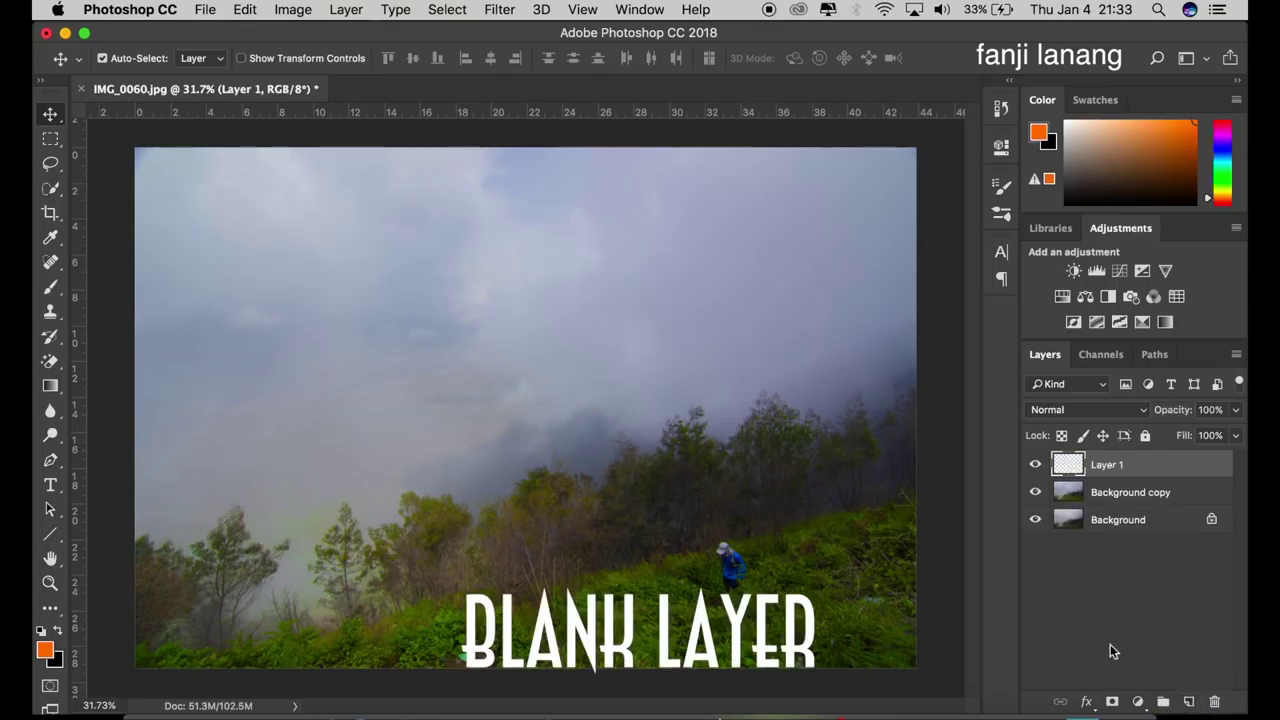
- Draw a white reflected gradient as a diagonal light beam across the hillside
left_click(50, 386)
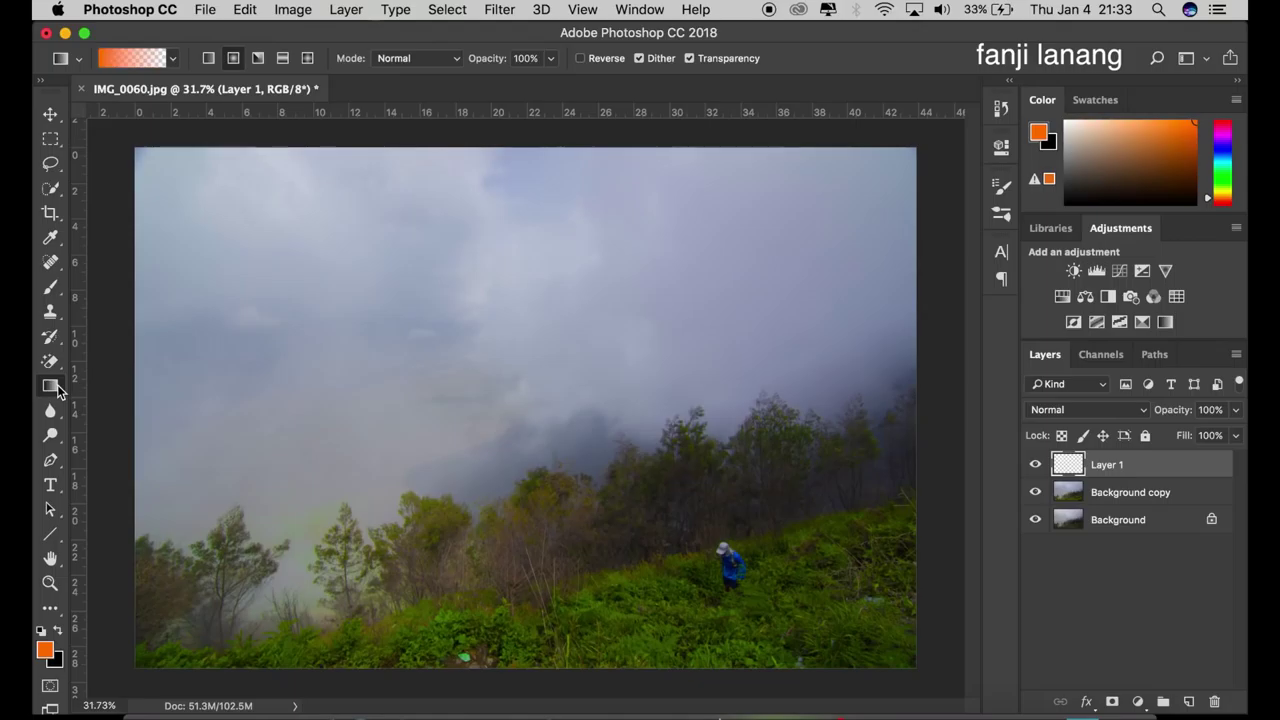
left_click(59, 630)
left_click(41, 632)
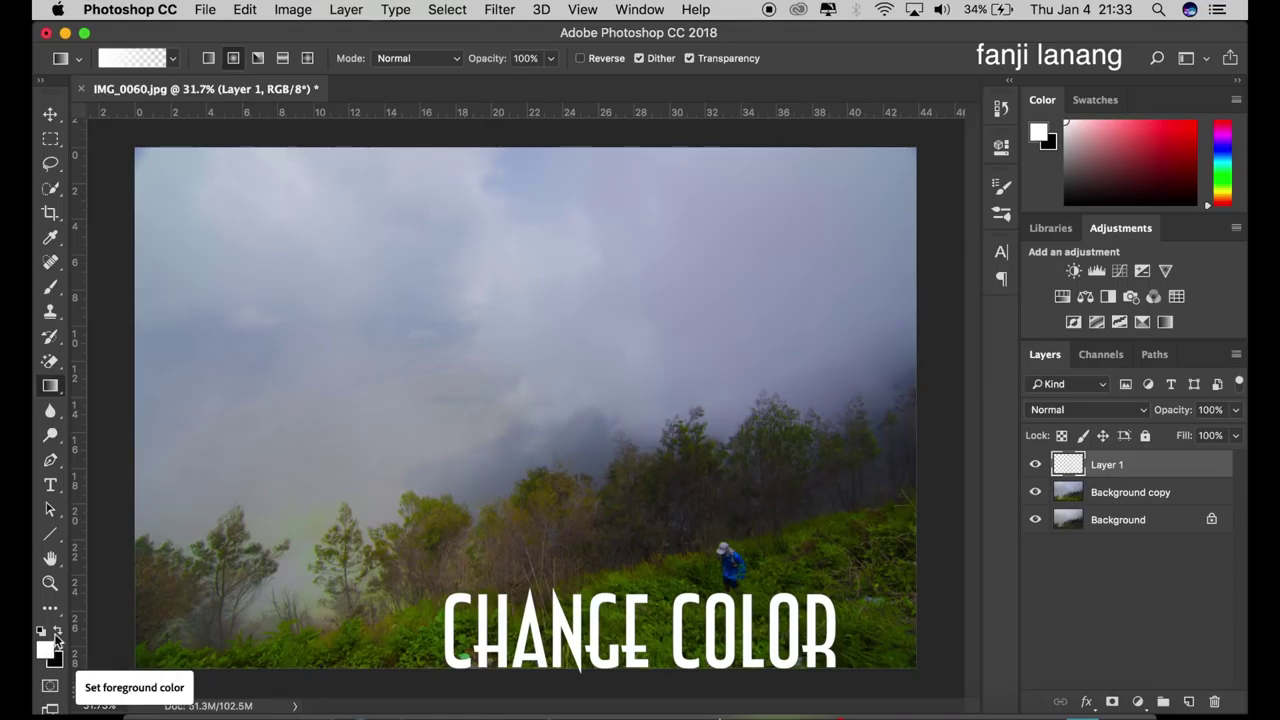
left_click(284, 60)
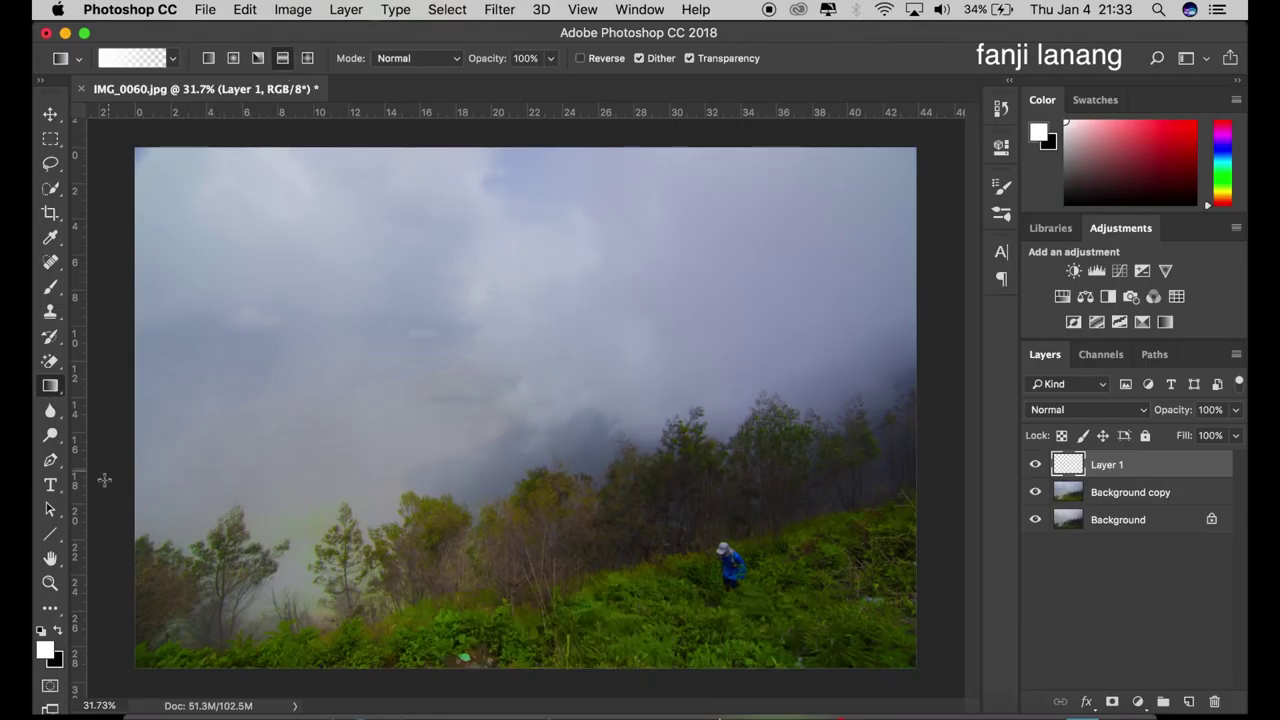
left_click_drag(596, 552, 624, 642)
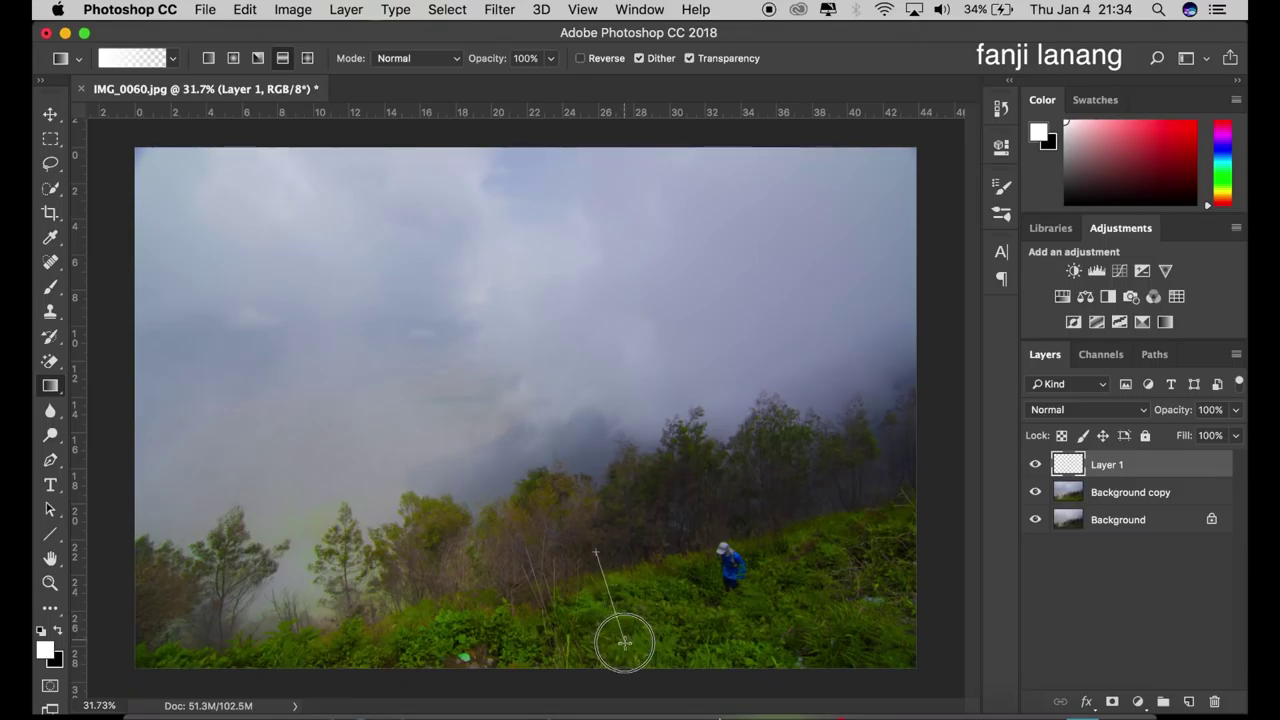
left_click_drag(624, 642, 624, 645)
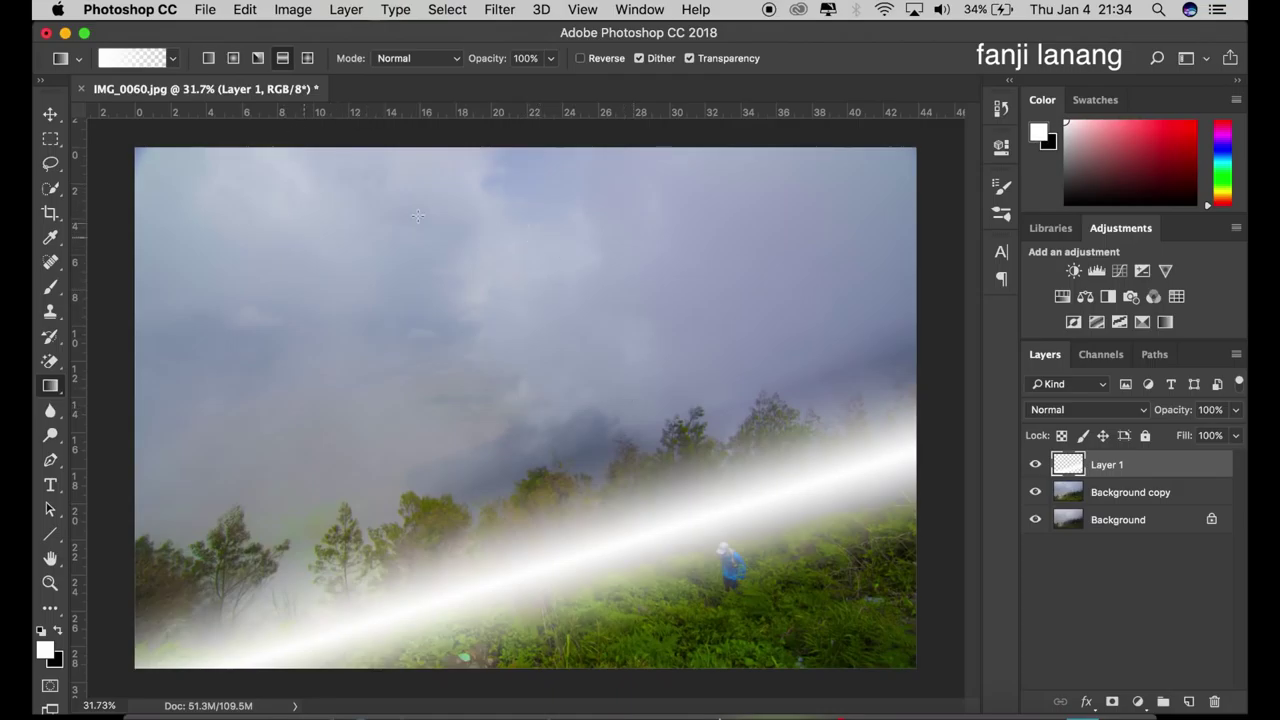
left_click(500, 9)
mouse_move(508, 235)
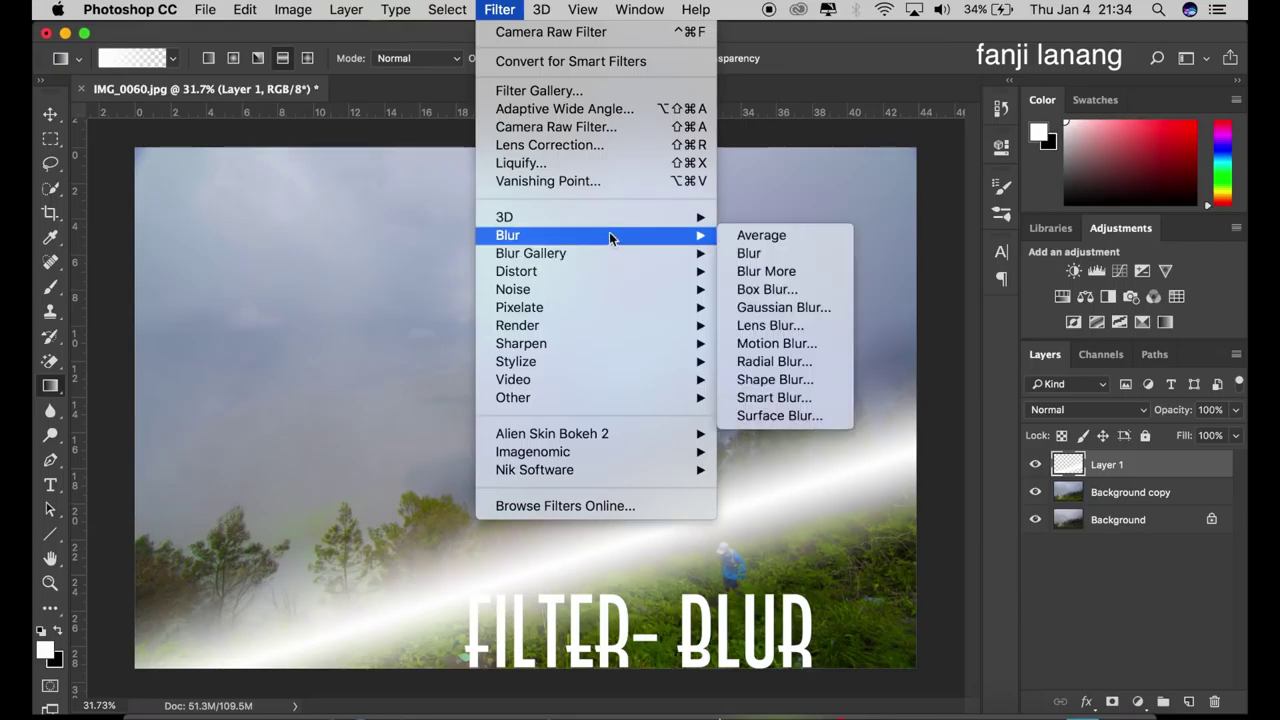
- Blur the Layer 1 beam with a Gaussian Blur of about 73.7 pixels
left_click(800, 308)
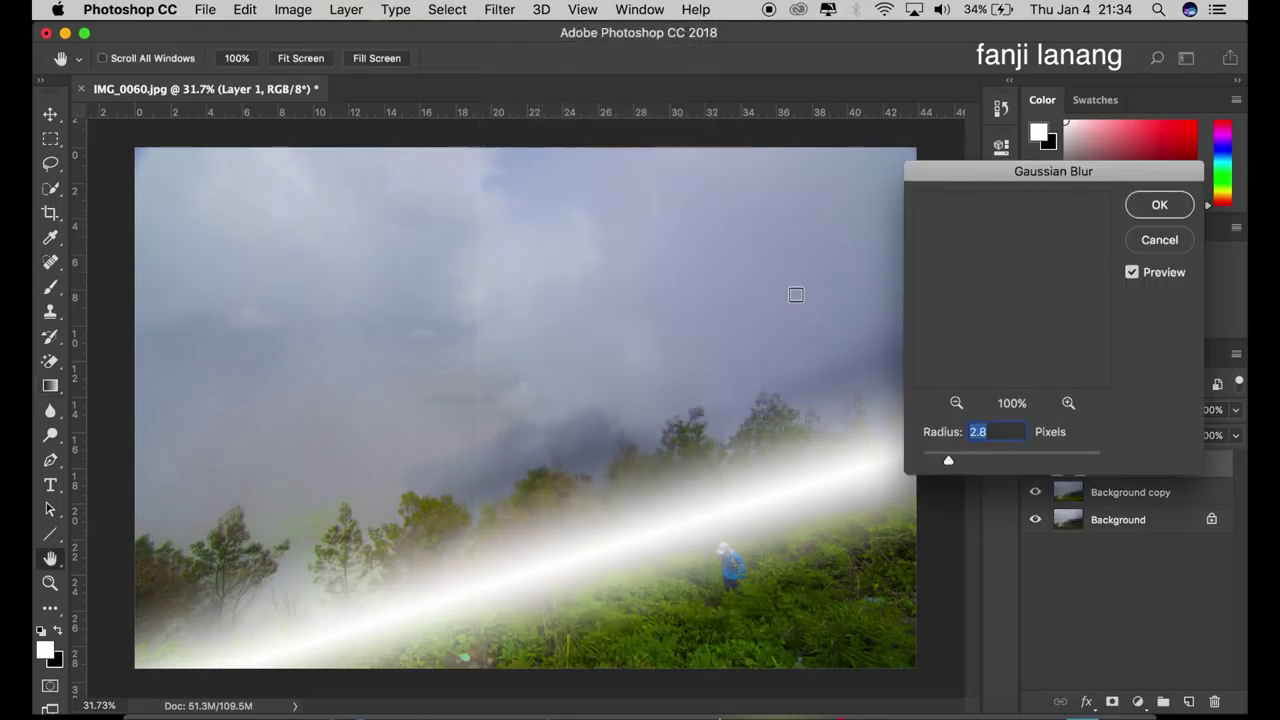
left_click(977, 461)
left_click_drag(987, 464, 1014, 464)
left_click_drag(1017, 458, 1028, 460)
left_click(1150, 213)
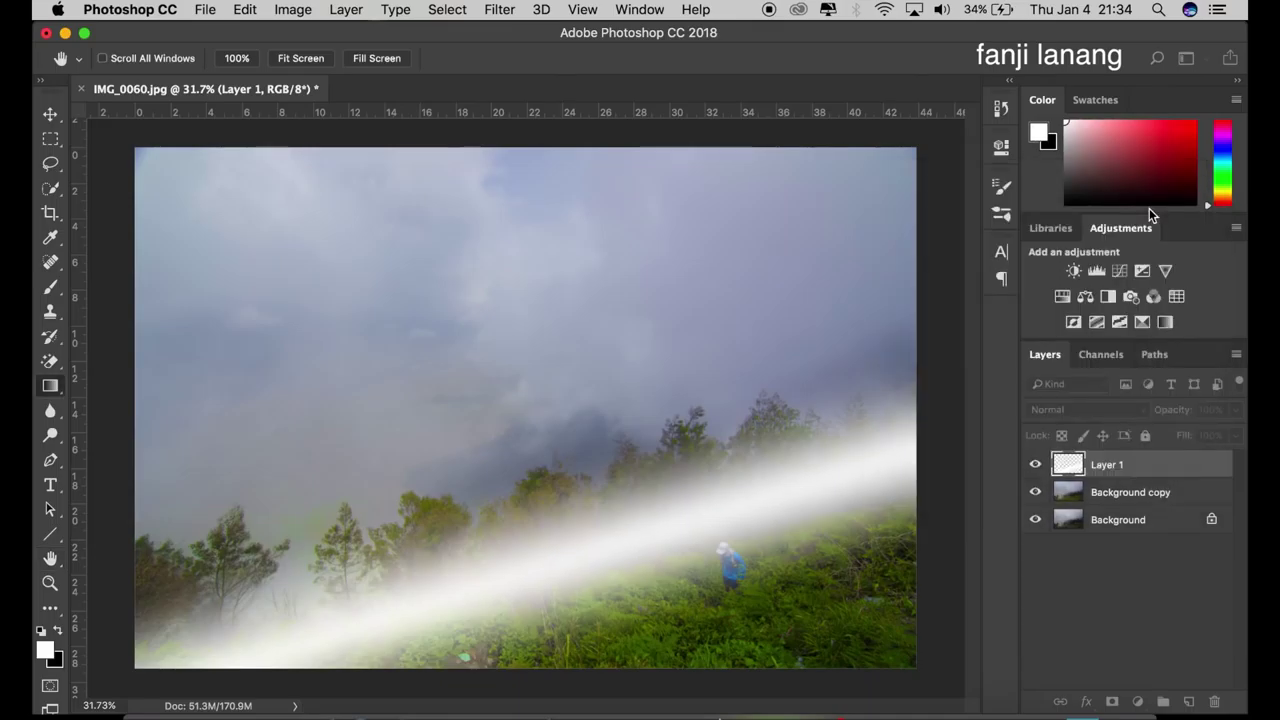
key("g")
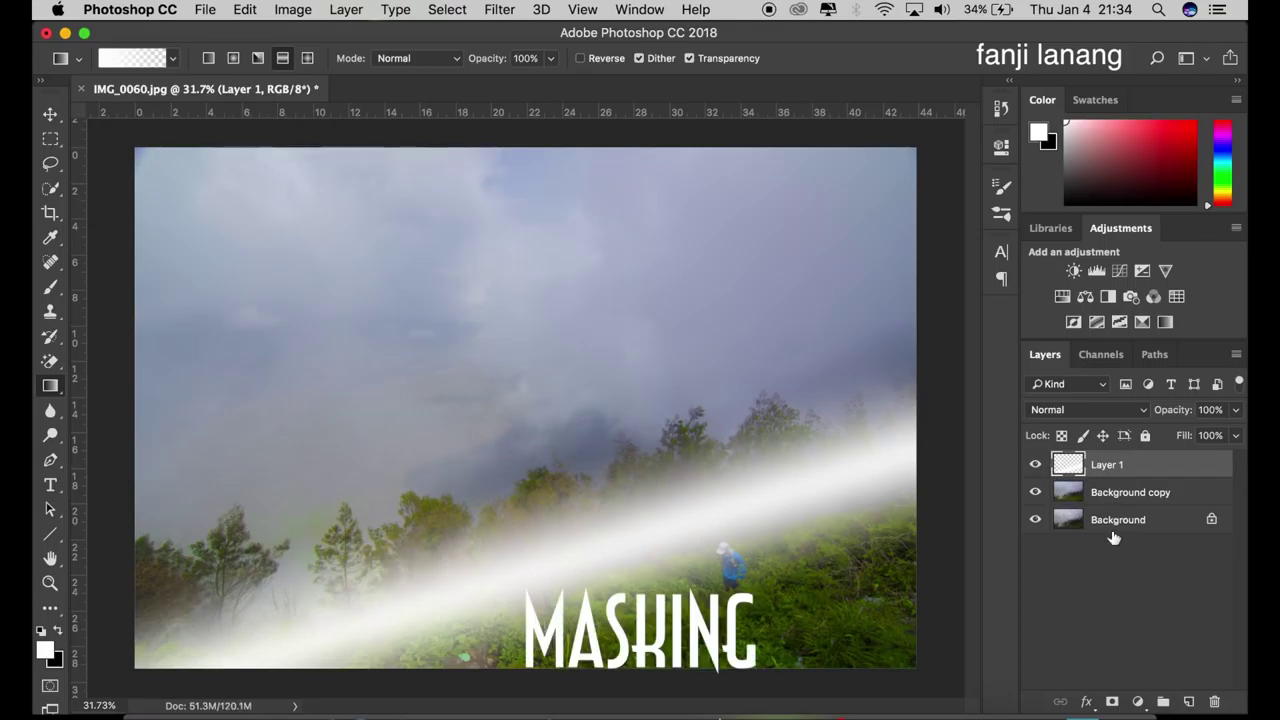
- Add a layer mask to Layer 1 and set a soft round brush at 56% opacity
left_click(1112, 701)
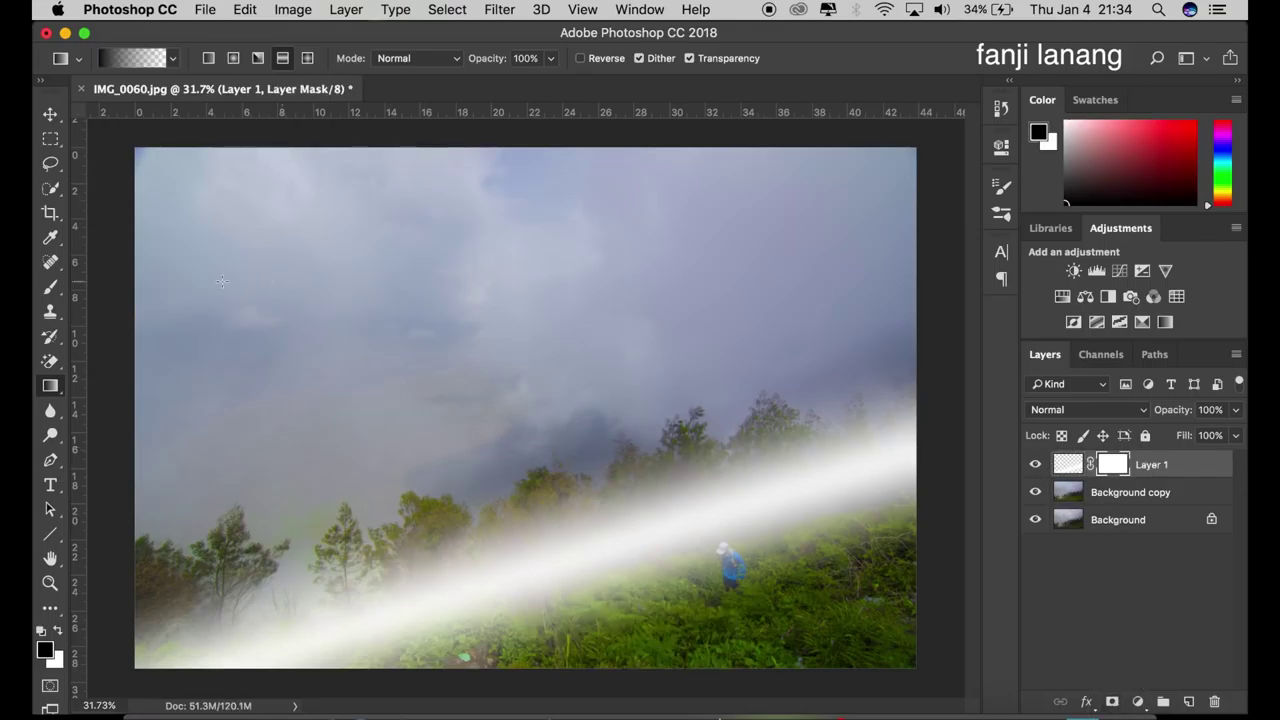
left_click(48, 288)
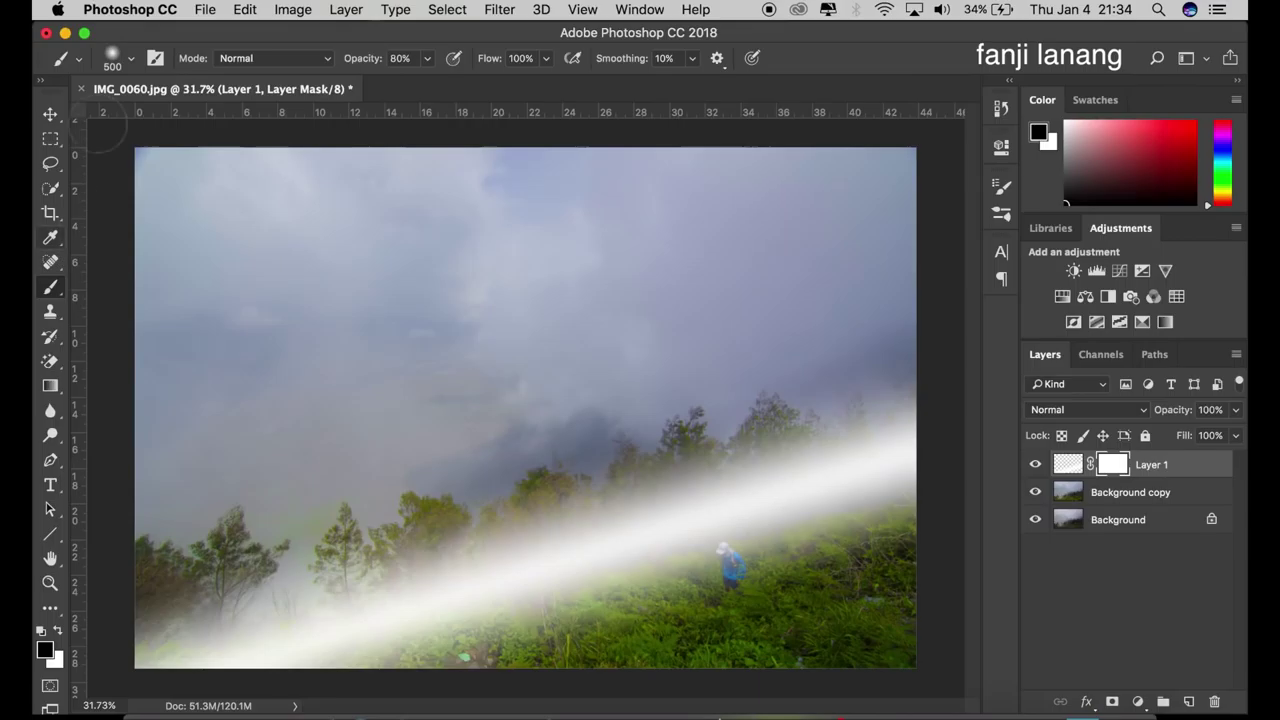
left_click(127, 66)
left_click(72, 204)
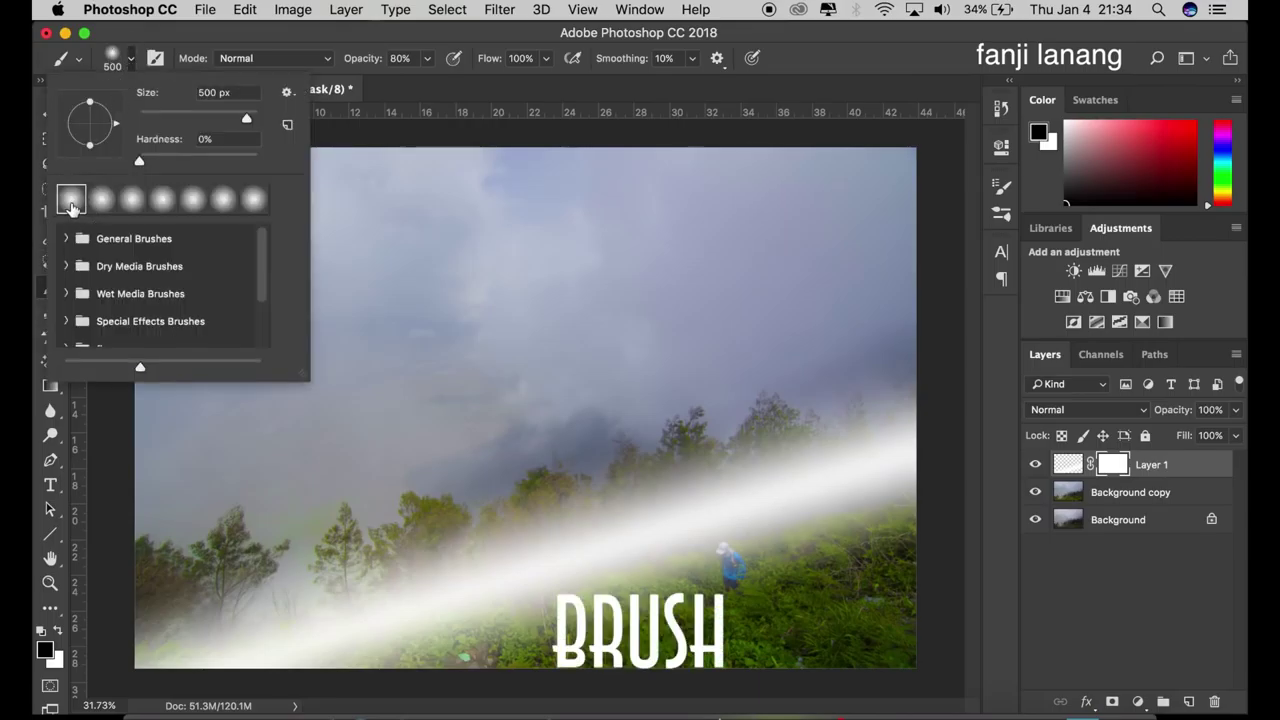
left_click(692, 90)
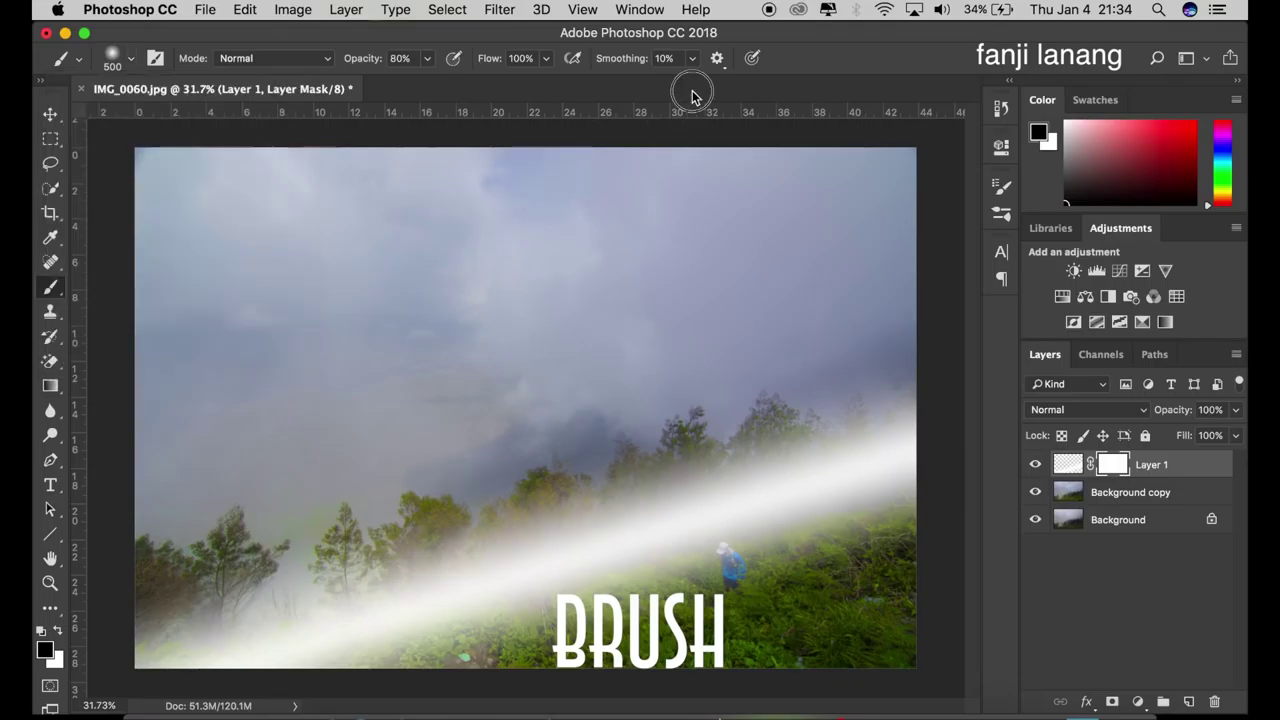
left_click(427, 64)
left_click_drag(416, 79, 407, 108)
left_click(825, 100)
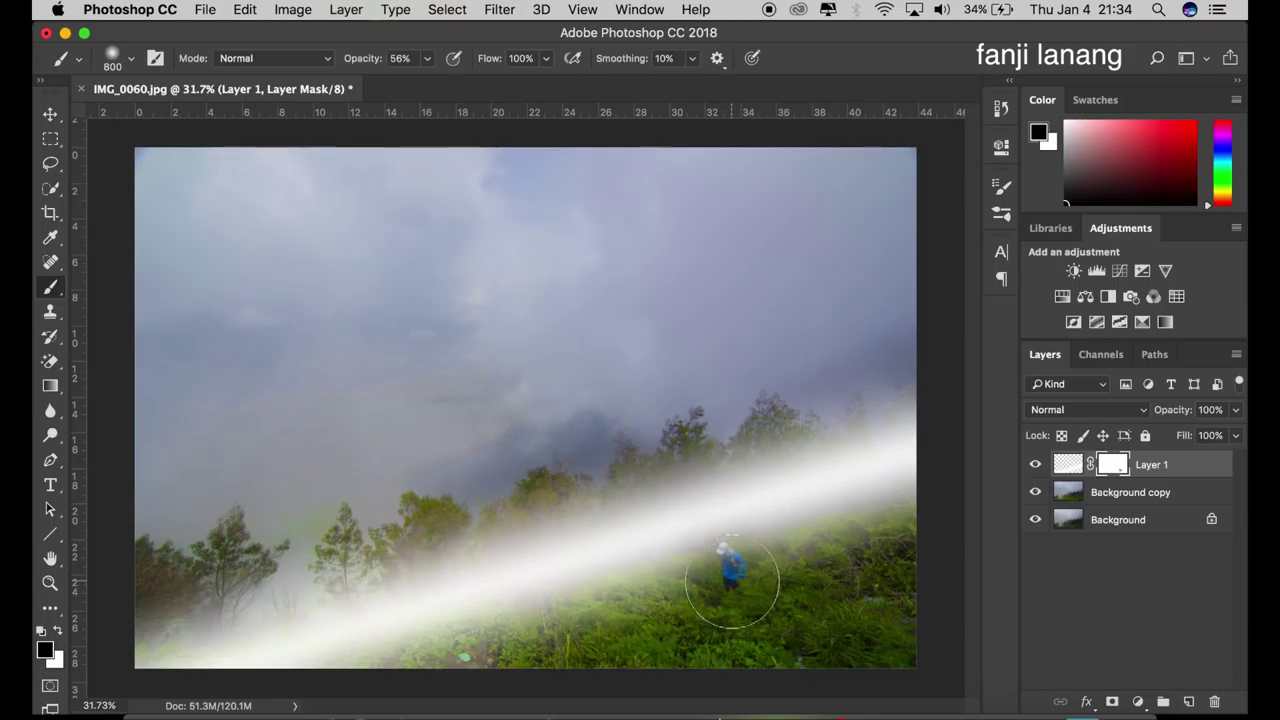
- Paint the mask to fade the beam near the hiker, lower grass and right edge
key("bracketright")
key("bracketright")
key("bracketright")
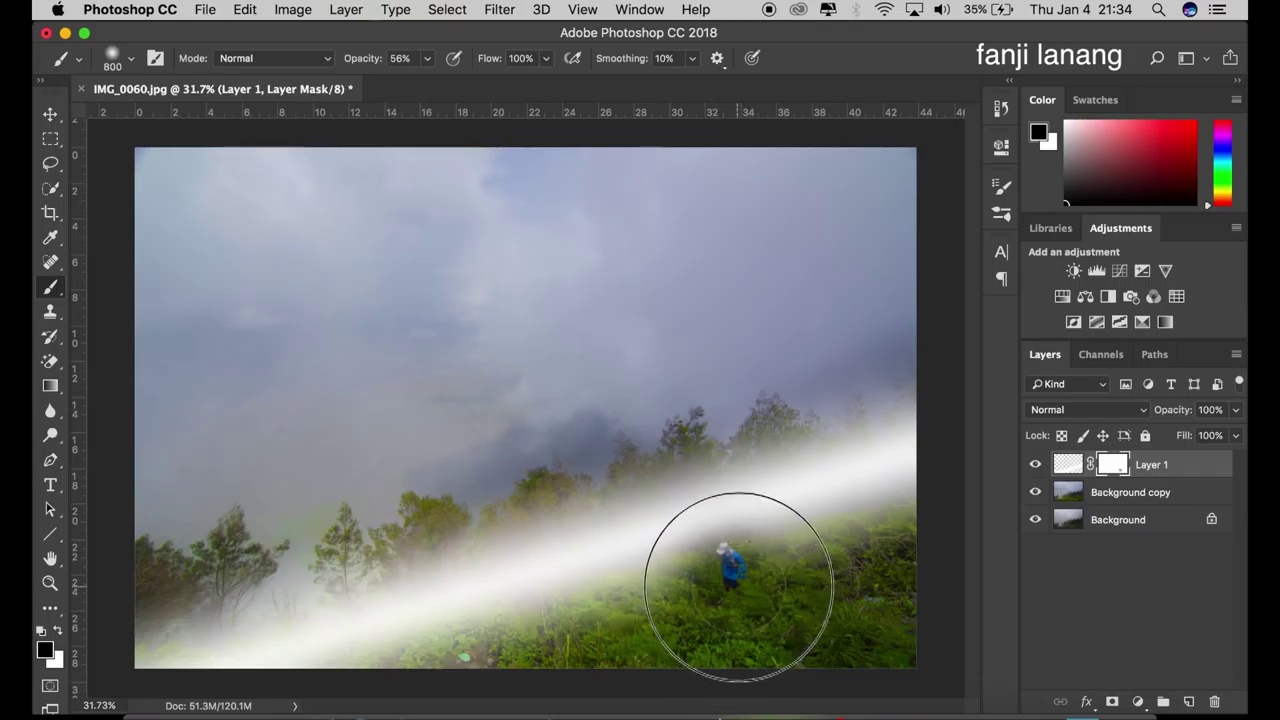
key("bracketleft")
key("bracketleft")
key("bracketleft")
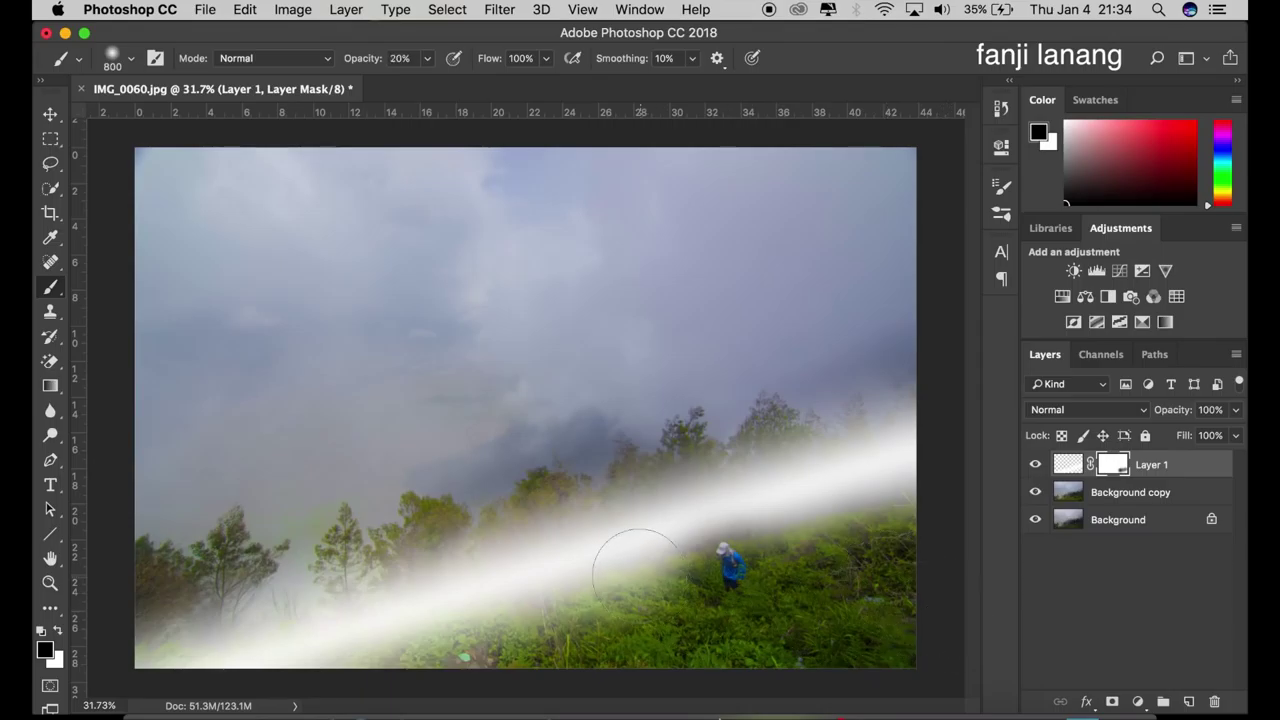
left_click_drag(710, 517, 910, 460)
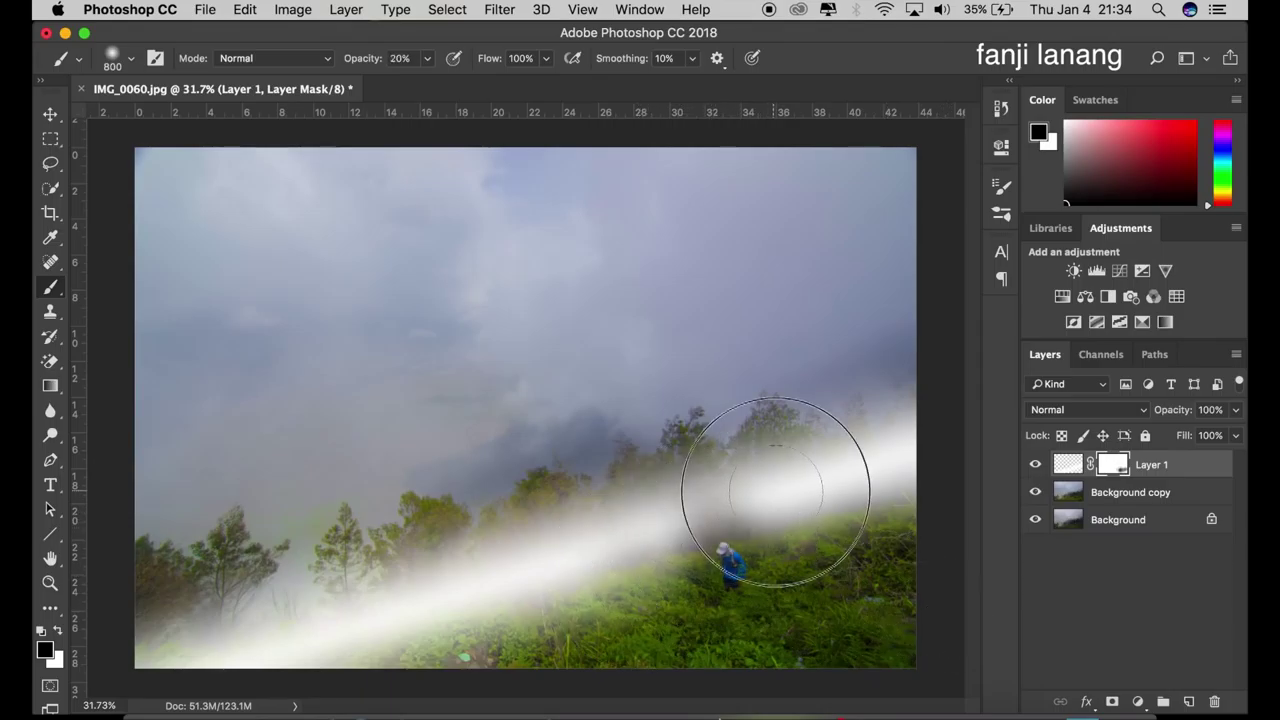
mouse_move(912, 518)
left_mouse_down()
mouse_move(743, 586)
mouse_move(710, 578)
mouse_move(566, 600)
mouse_move(452, 636)
mouse_move(200, 640)
mouse_move(443, 557)
mouse_move(560, 550)
left_mouse_up()
mouse_move(645, 513)
left_mouse_down()
mouse_move(657, 486)
mouse_move(872, 429)
mouse_move(845, 490)
left_mouse_up()
mouse_move(855, 536)
left_mouse_down()
mouse_move(900, 500)
mouse_move(902, 428)
left_mouse_up()
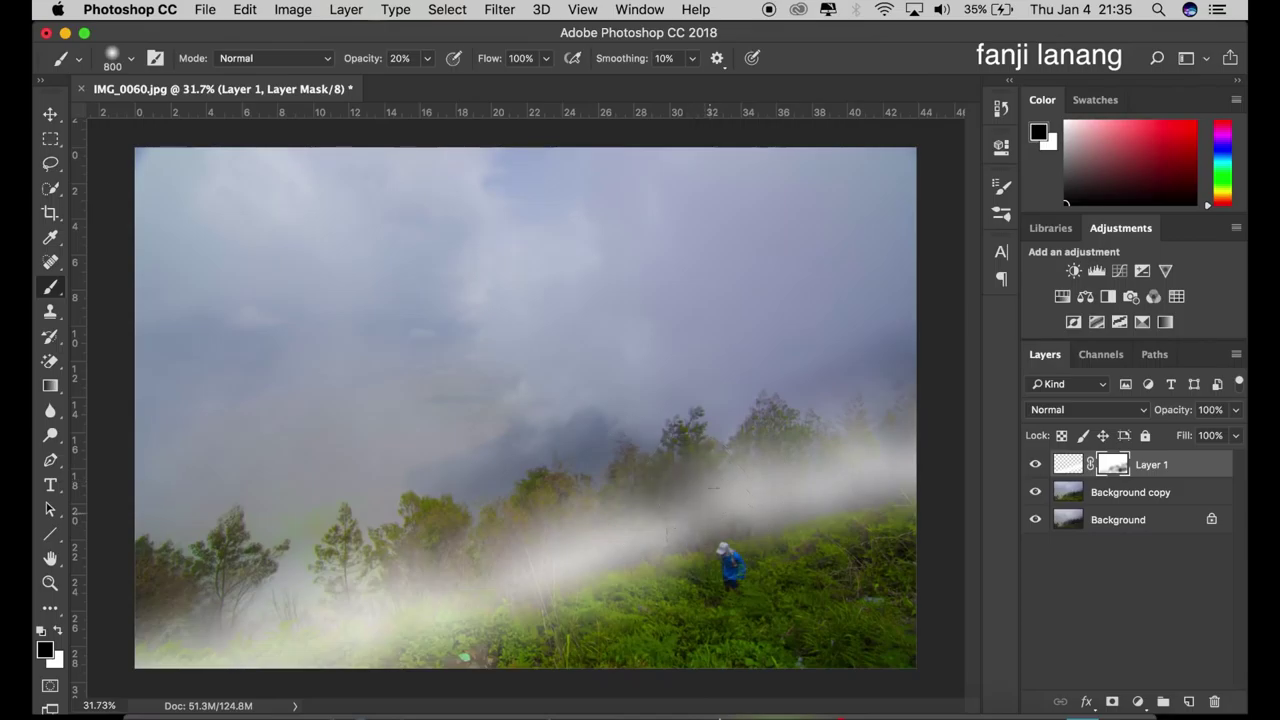
key("super+minus")
scroll(912, 437, "down", 5)
scroll(912, 437, "down", 2)
scroll(912, 437, "up", 3)
scroll(912, 437, "up", 3)
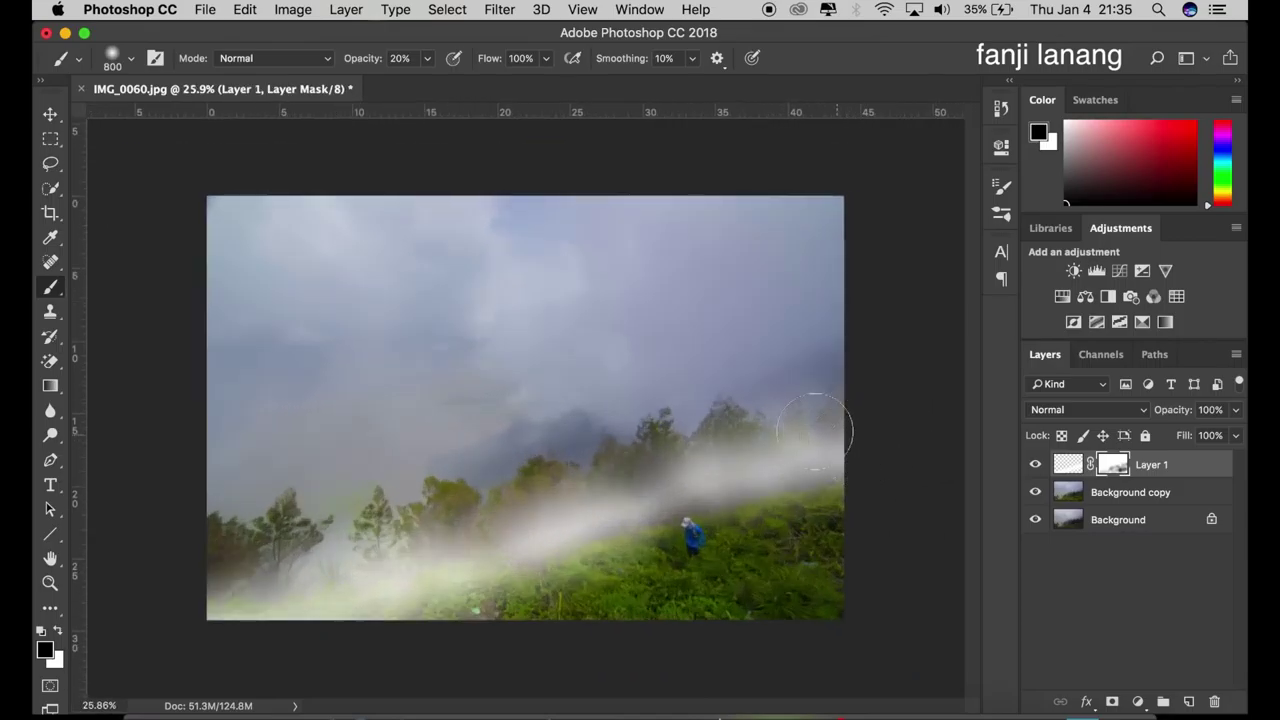
scroll(857, 343, "down", 1)
scroll(854, 346, "up", 1)
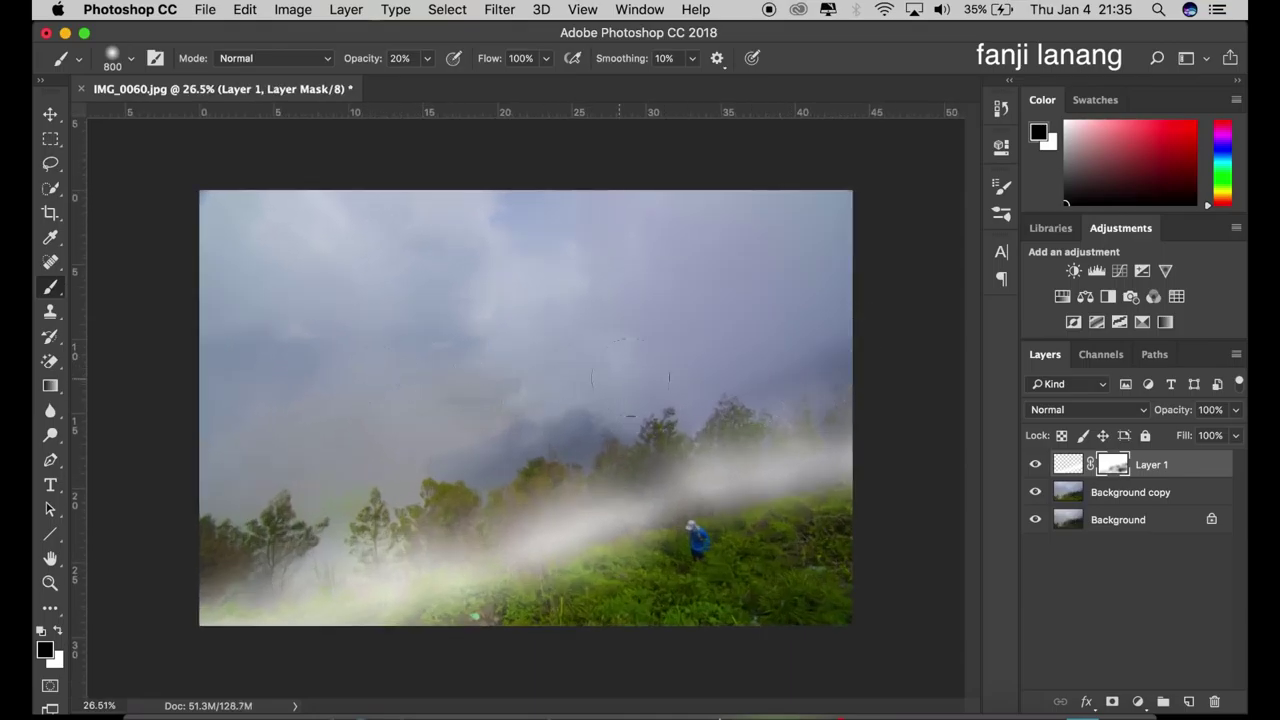
left_click(50, 113)
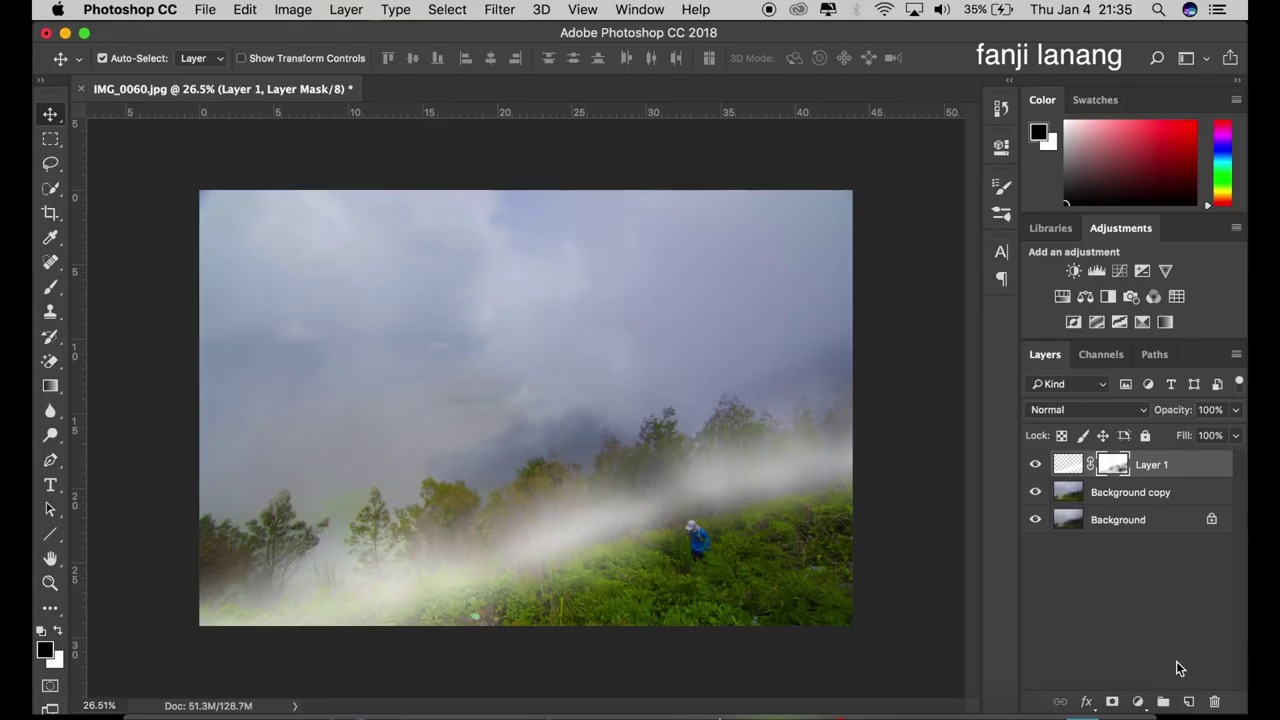
- Add a new empty Layer 2 above the beam and select the Gradient tool
left_click(1188, 704)
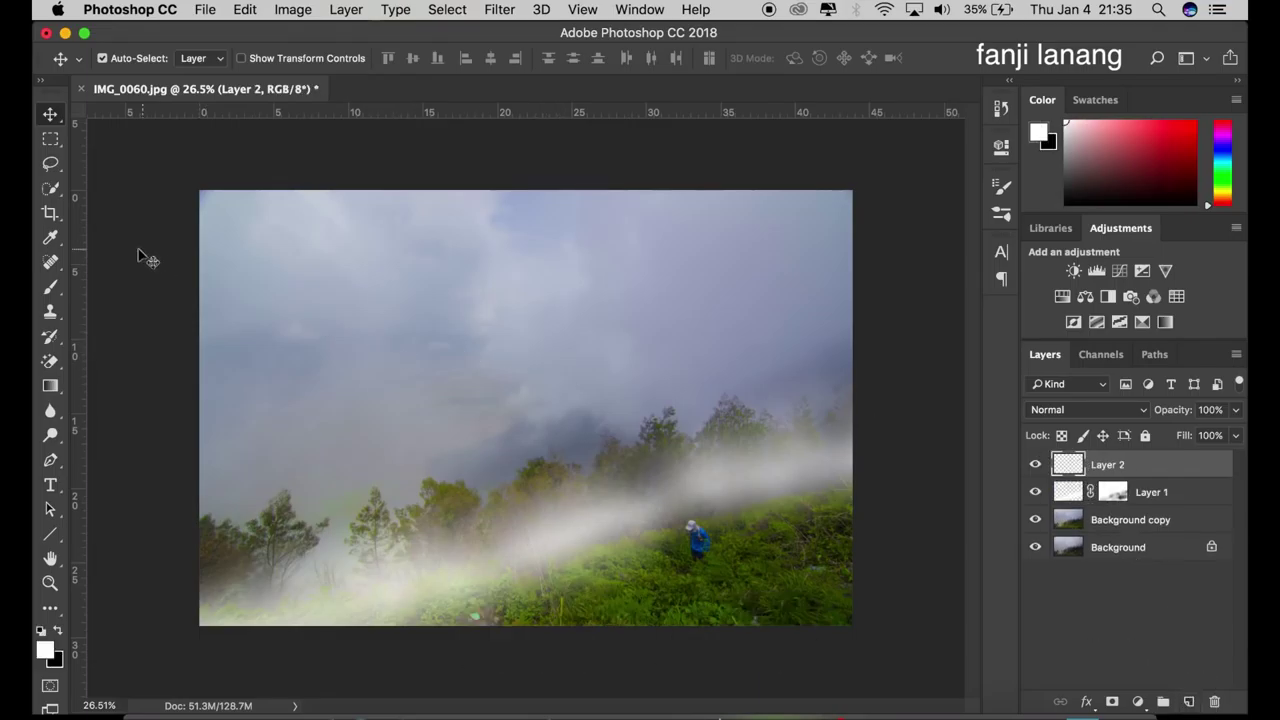
left_click(50, 387)
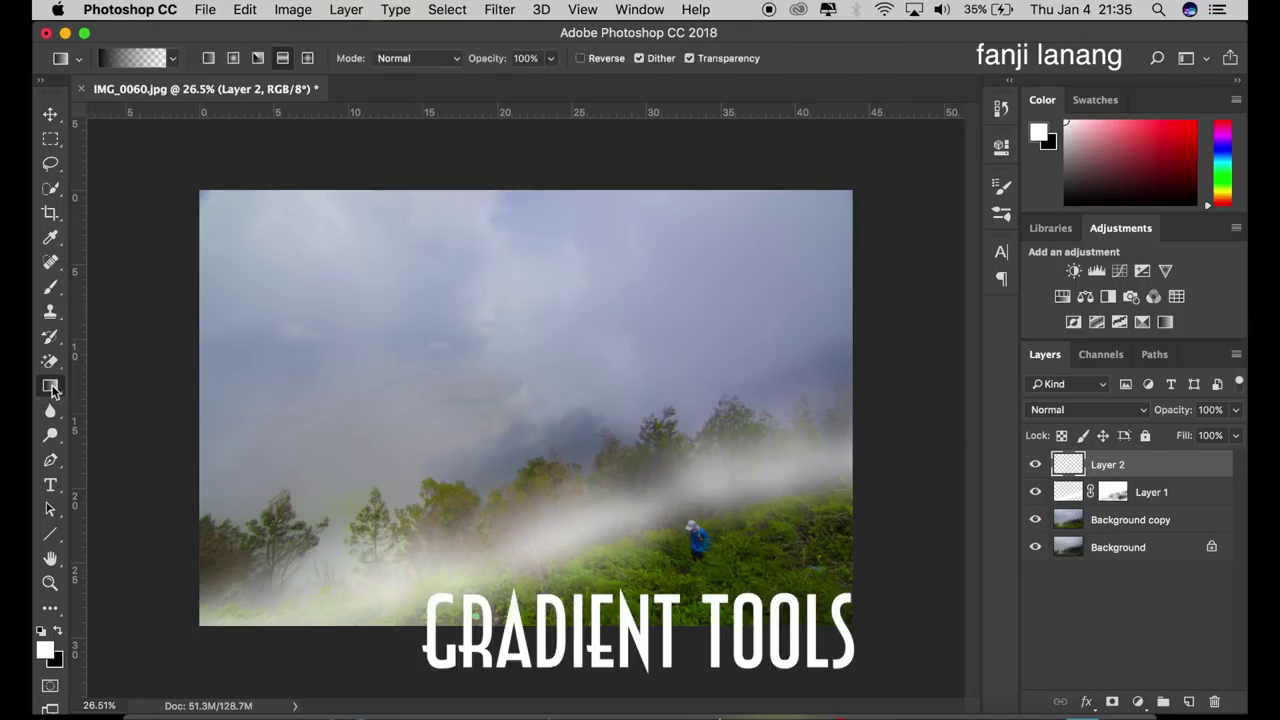
left_click(134, 60)
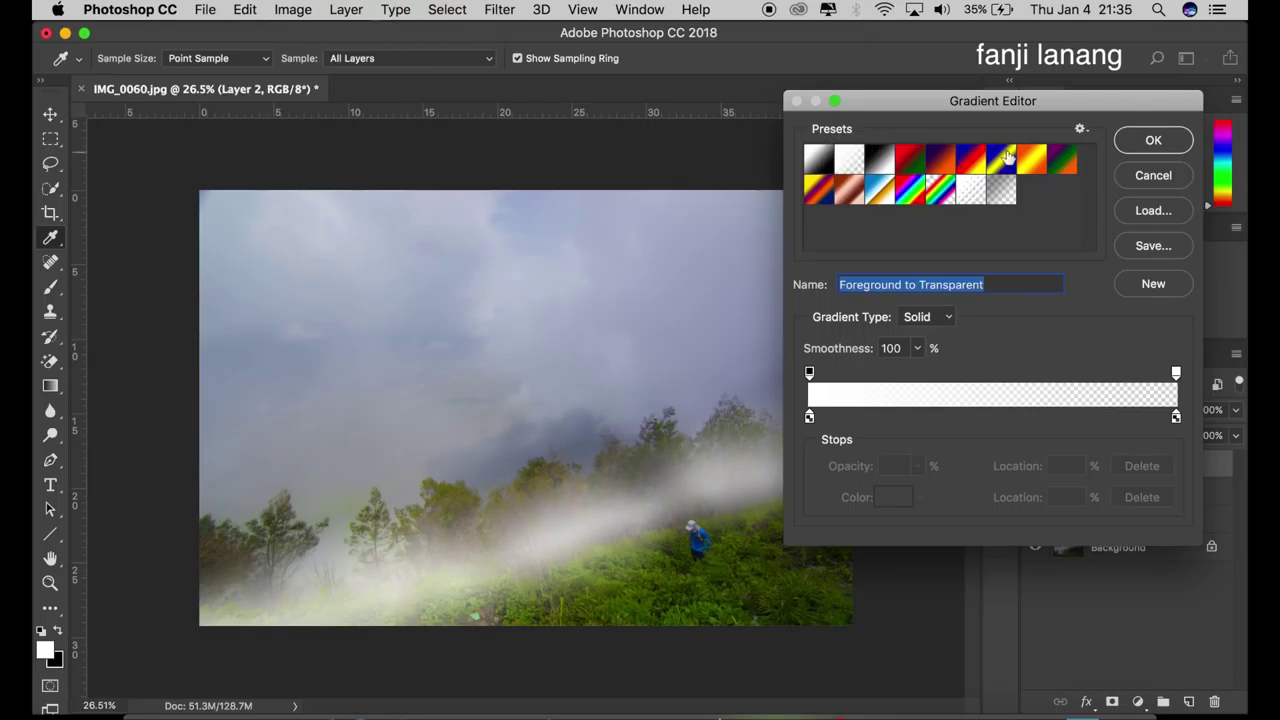
left_click(1153, 143)
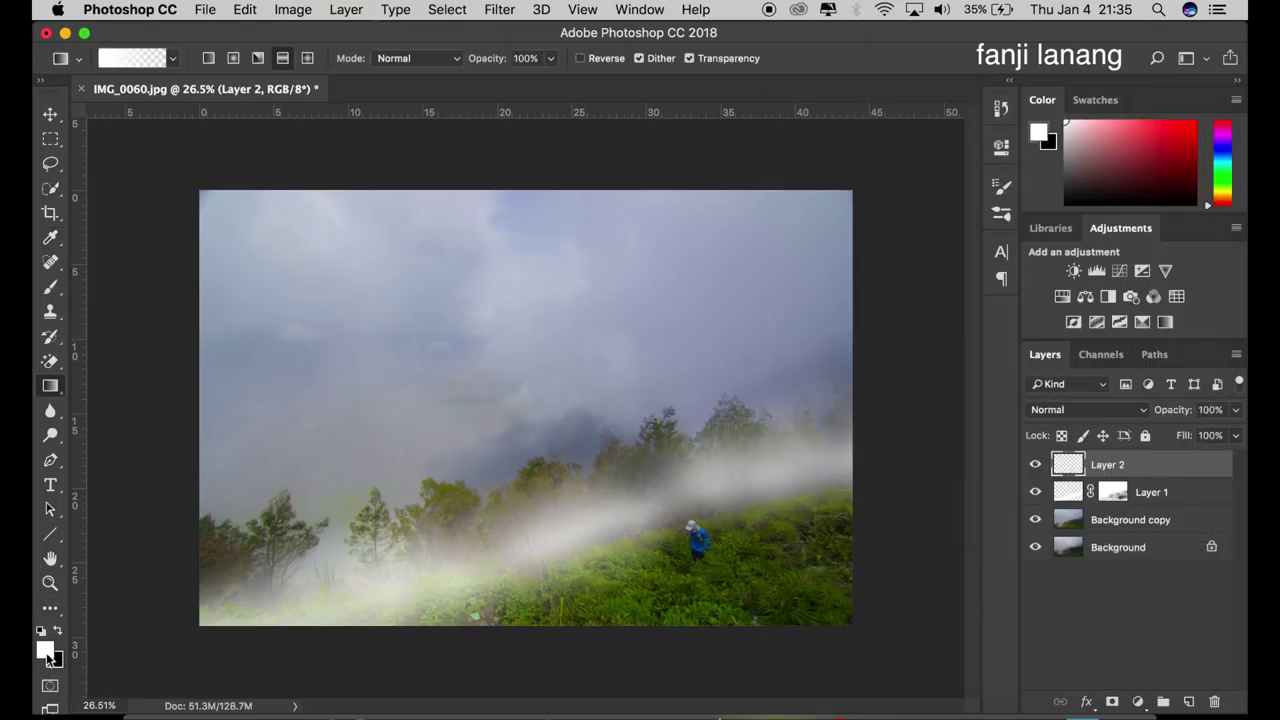
- Set the foreground colour to vivid orange ff6600
left_click(47, 656)
left_click_drag(800, 280, 941, 213)
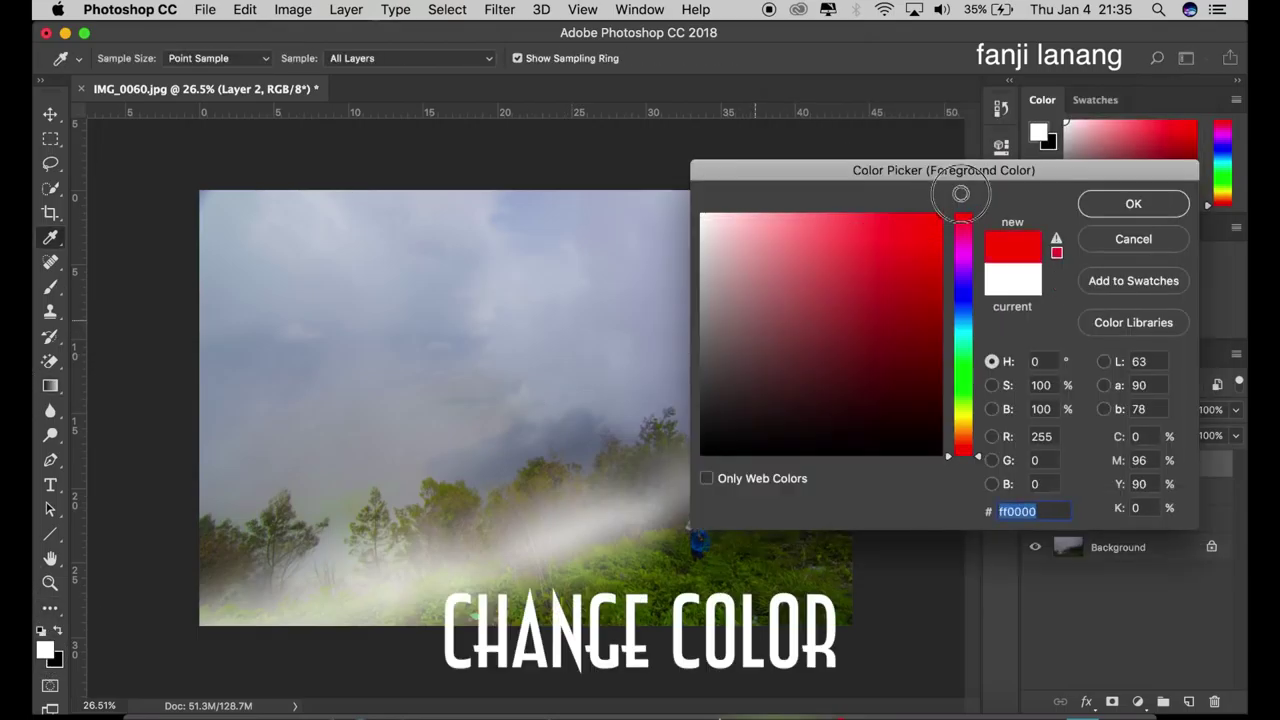
left_click(965, 443)
left_click_drag(965, 443, 968, 445)
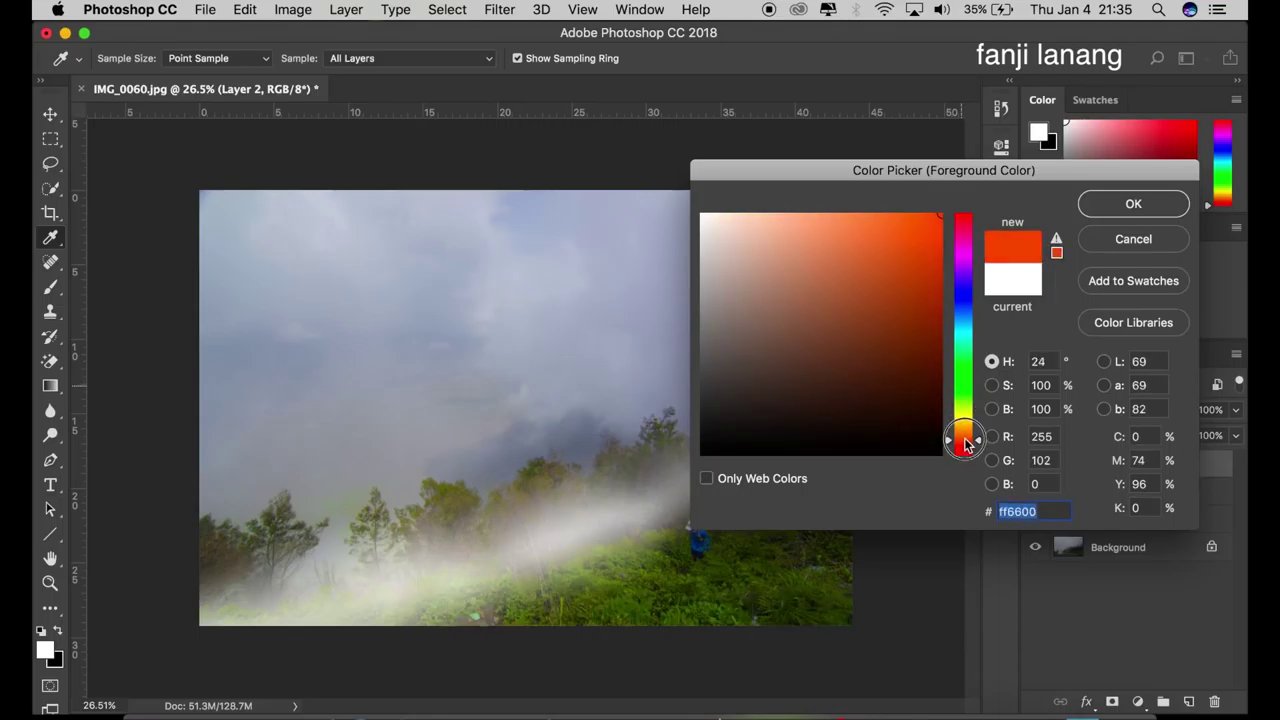
left_click(1117, 206)
key("g")
scroll(838, 268, "down", 1)
scroll(838, 268, "down", 1)
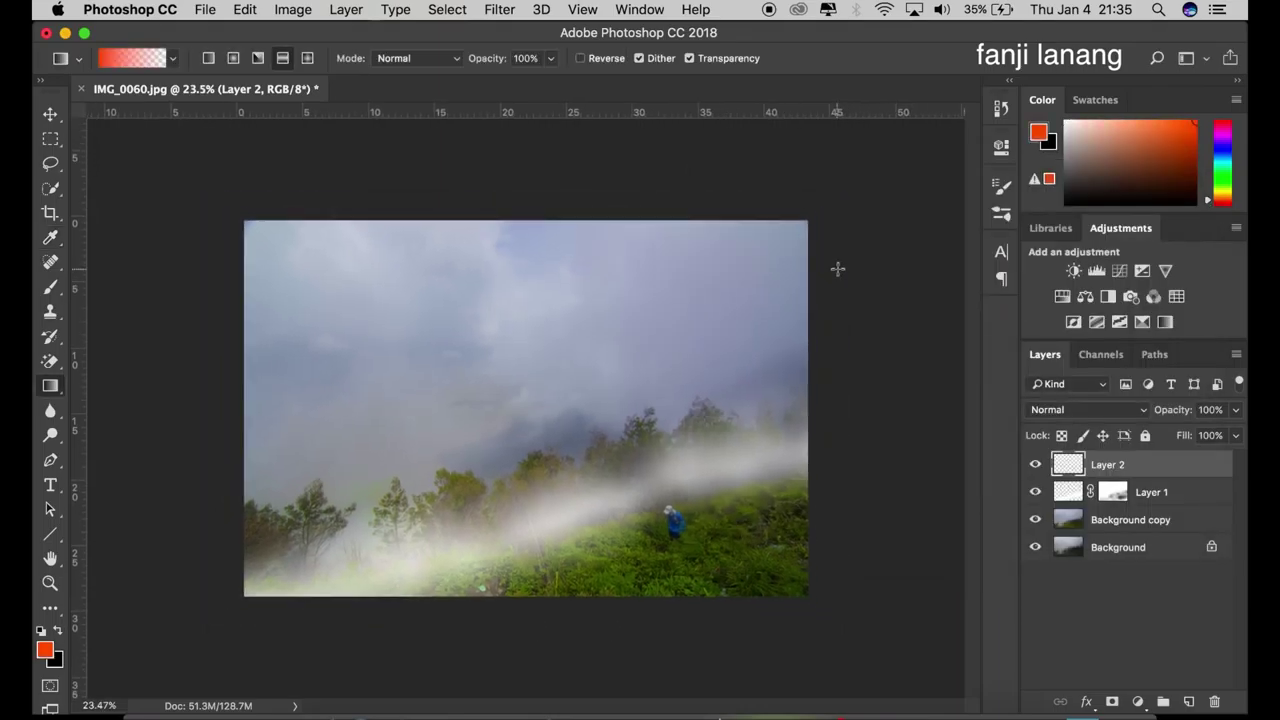
- Draw an orange radial gradient down from the sky top and blend Layer 2 in Screen mode
left_click(233, 58)
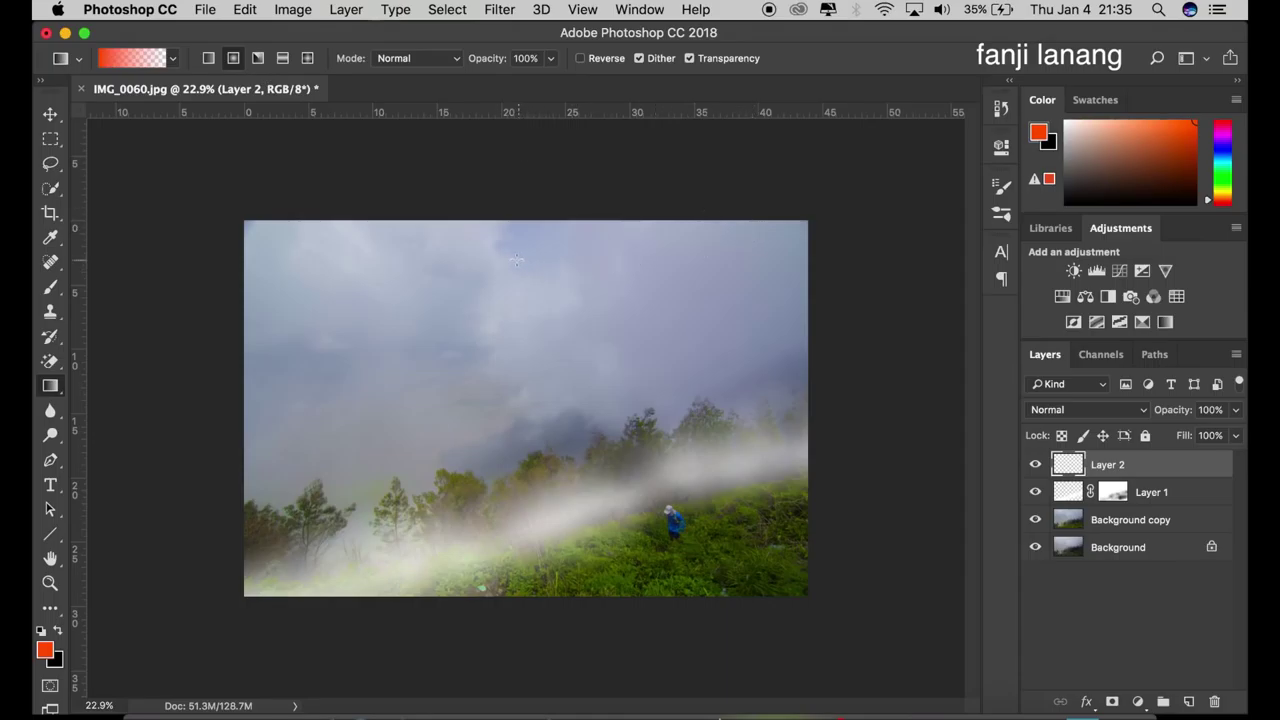
mouse_move(501, 182)
left_mouse_down()
mouse_move(559, 521)
mouse_move(575, 548)
left_mouse_up()
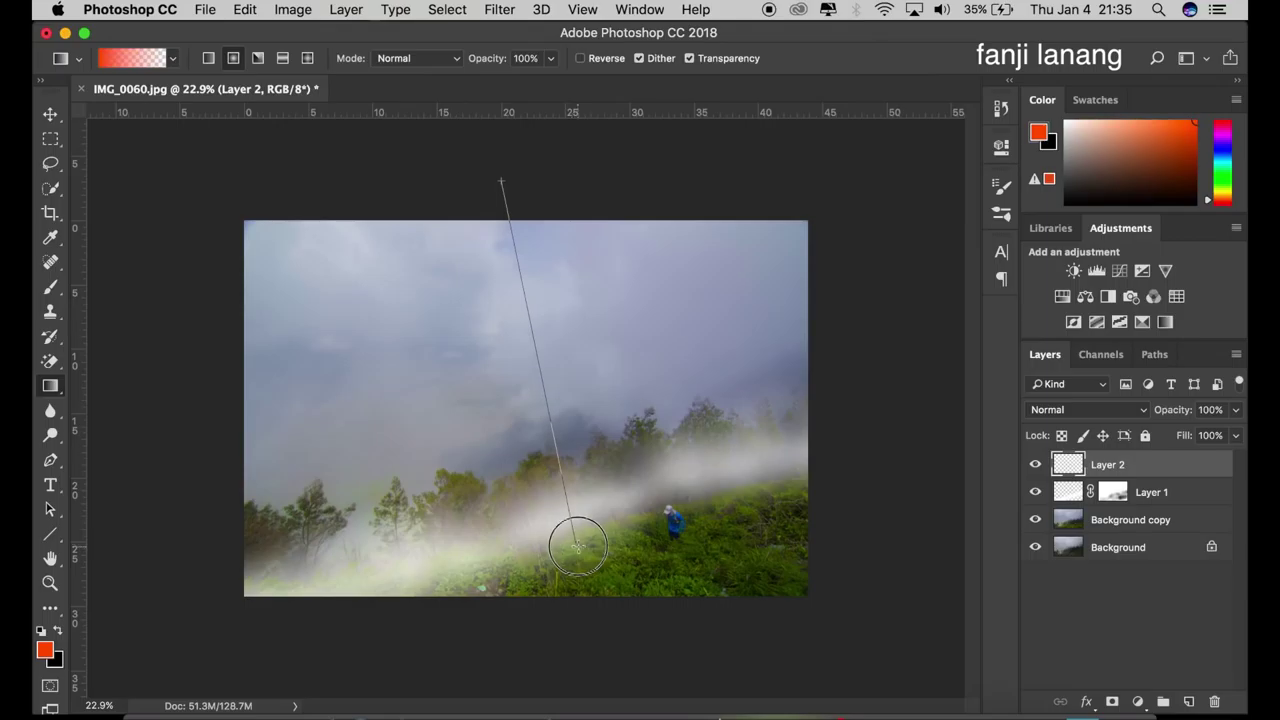
left_click_drag(577, 543, 575, 538)
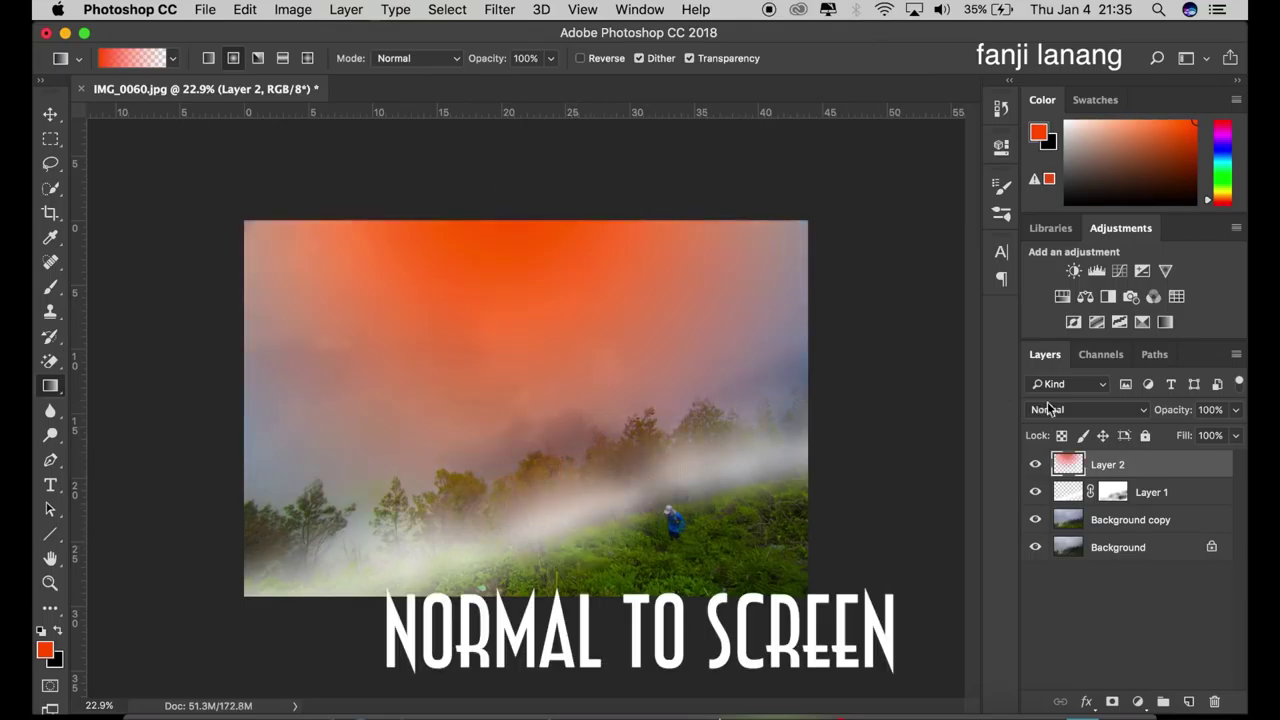
left_click(1050, 409)
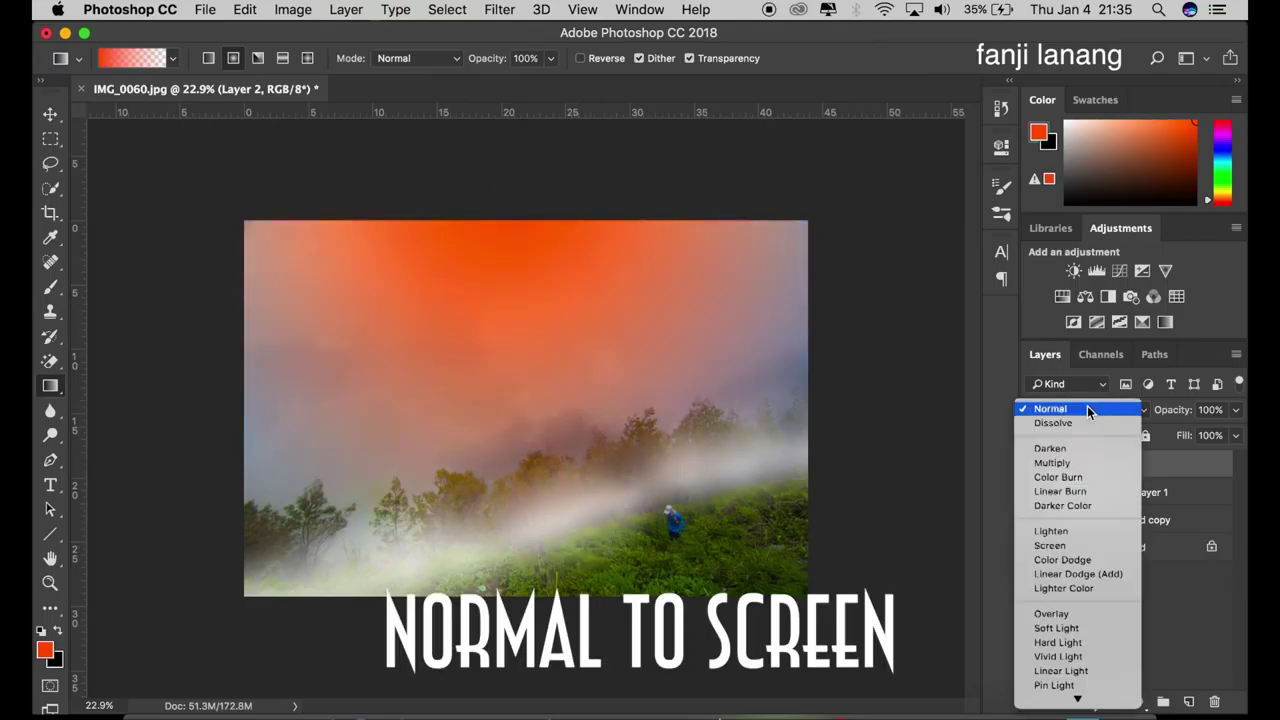
left_click(1078, 549)
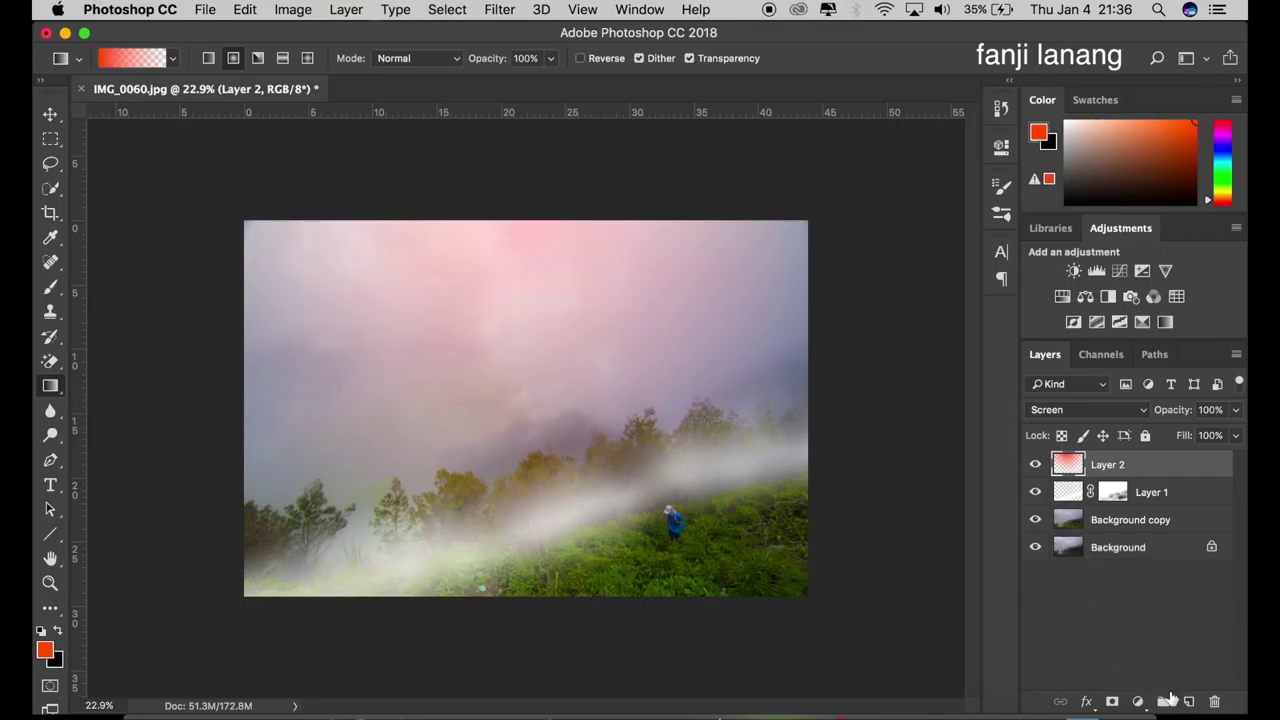
- Draw a second orange radial gradient on new Layer 3 and blend it in Divide mode
left_click(1187, 701)
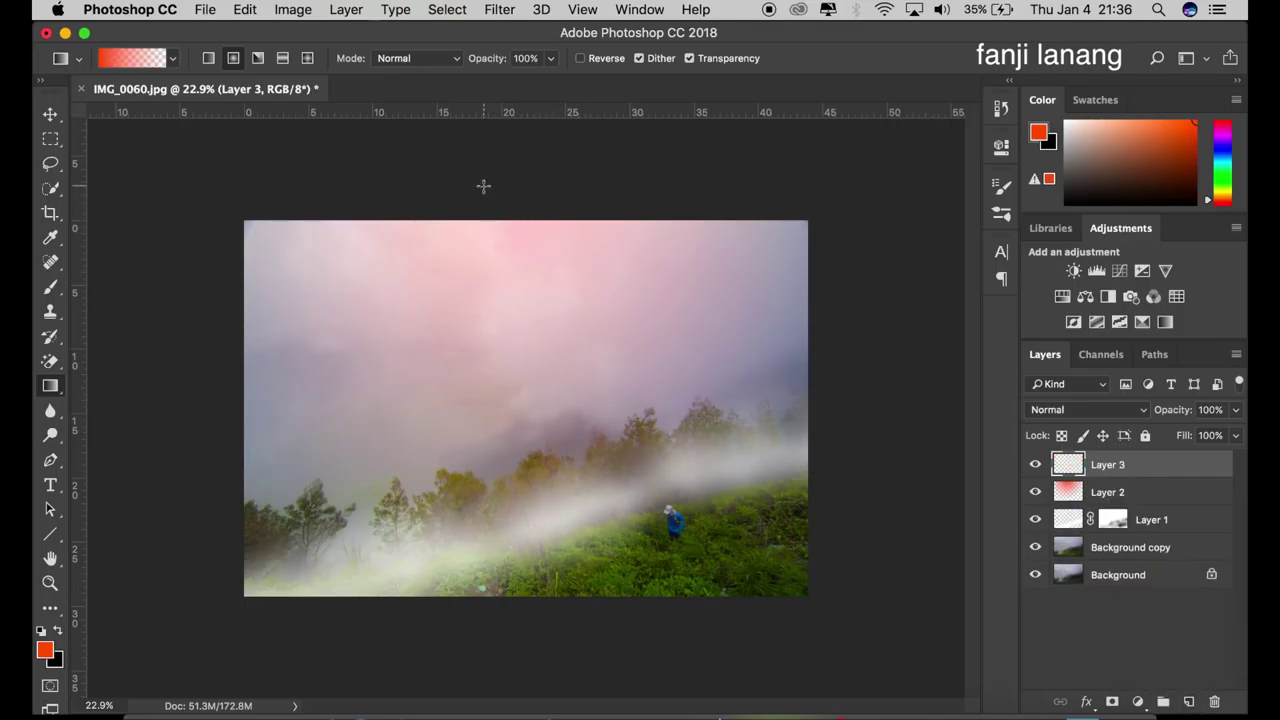
left_click_drag(486, 183, 608, 391)
left_click(1054, 414)
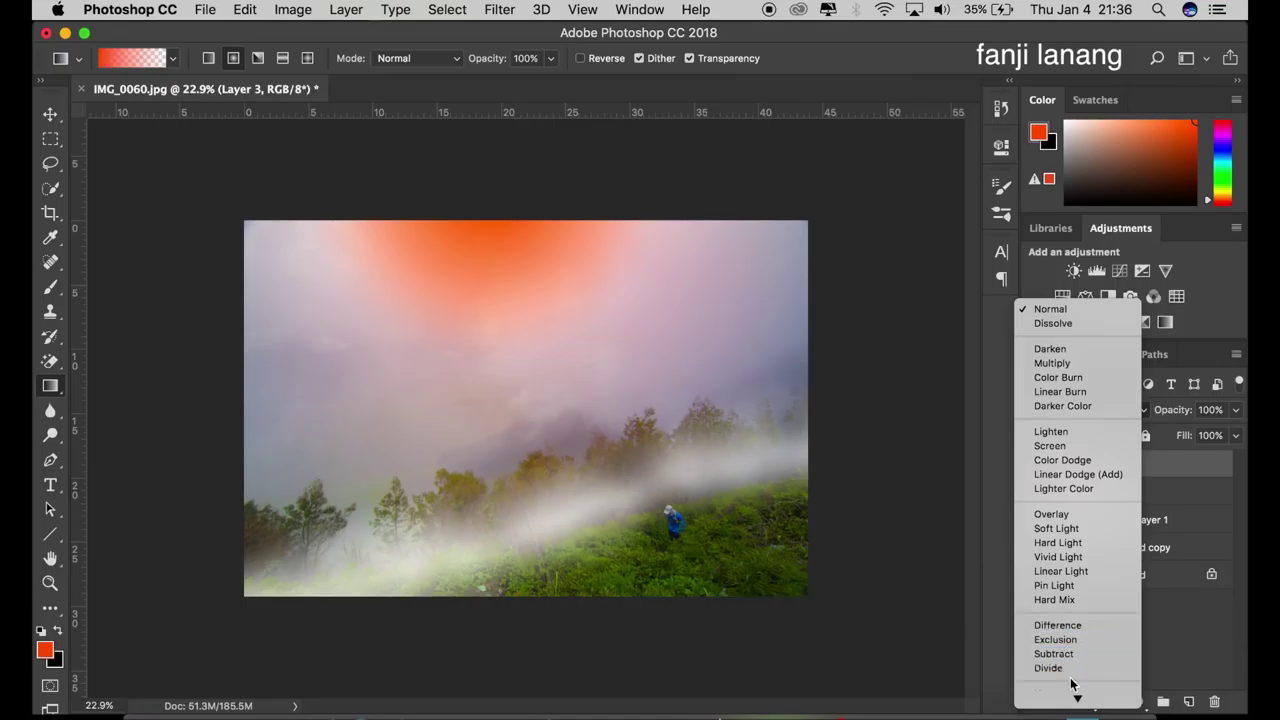
left_click(1066, 667)
scroll(846, 408, "down", 1)
scroll(846, 408, "down", 2)
scroll(846, 408, "down", 2)
scroll(848, 407, "down", 5)
scroll(848, 407, "up", 2)
scroll(848, 407, "up", 3)
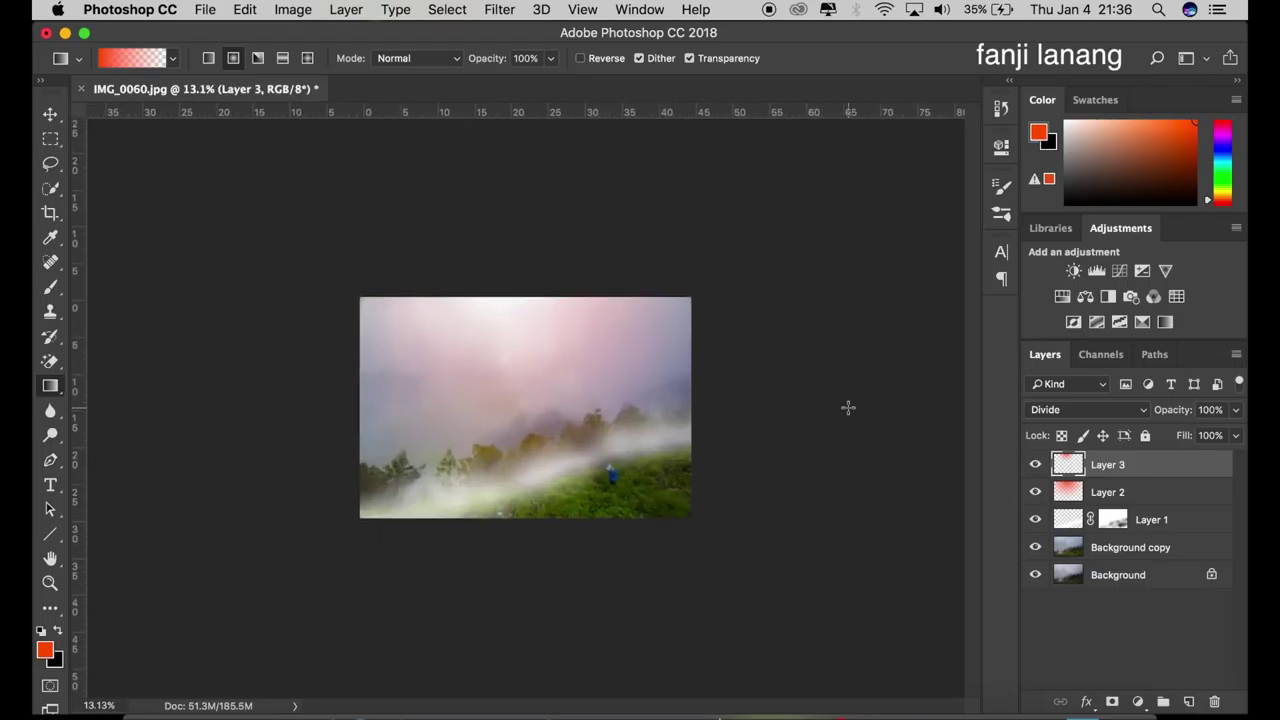
scroll(848, 407, "up", 1)
scroll(848, 407, "up", 1)
scroll(848, 407, "up", 2)
scroll(848, 407, "up", 1)
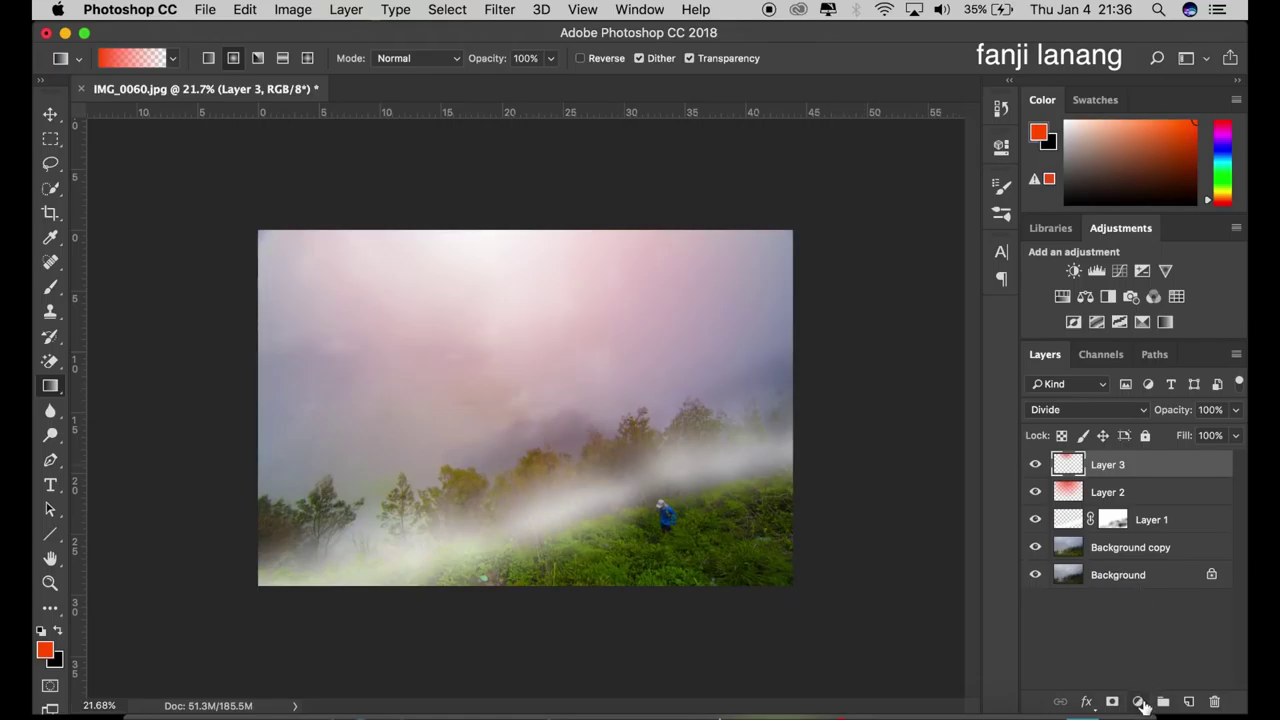
- Add a Selective Color adjustment layer and set the Reds' Cyan to -100
left_click(1139, 702)
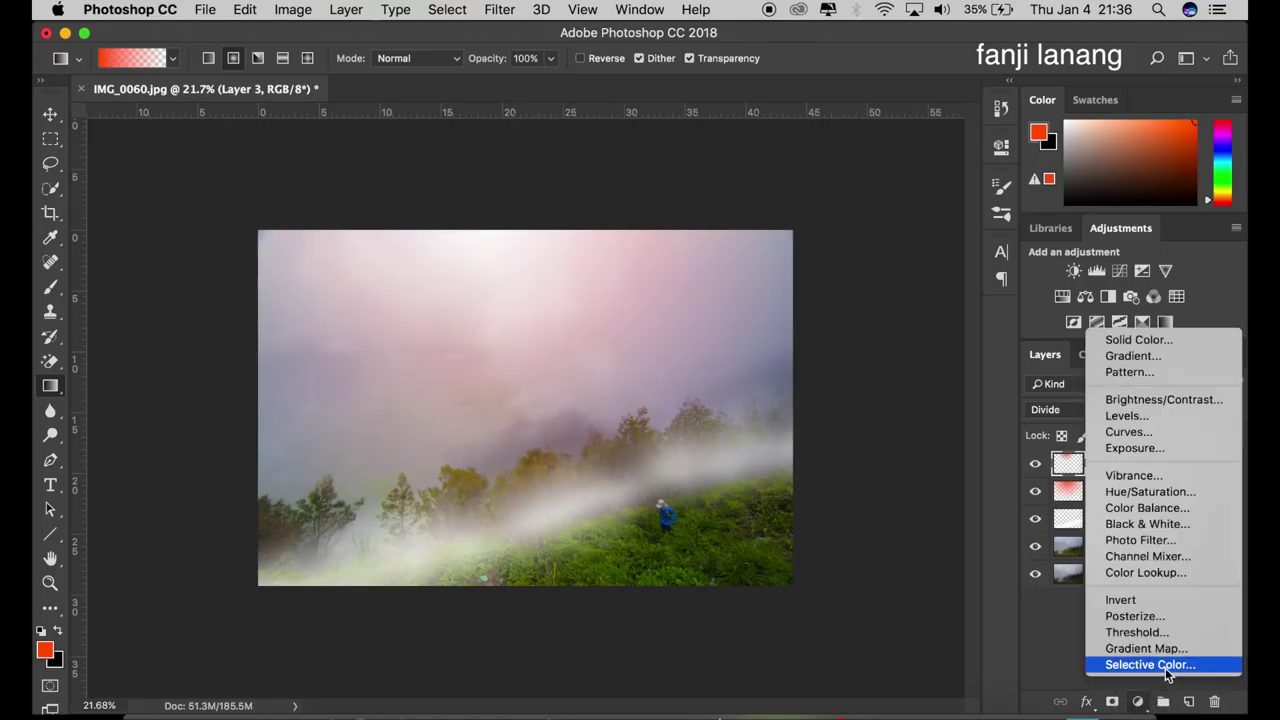
left_click(1165, 665)
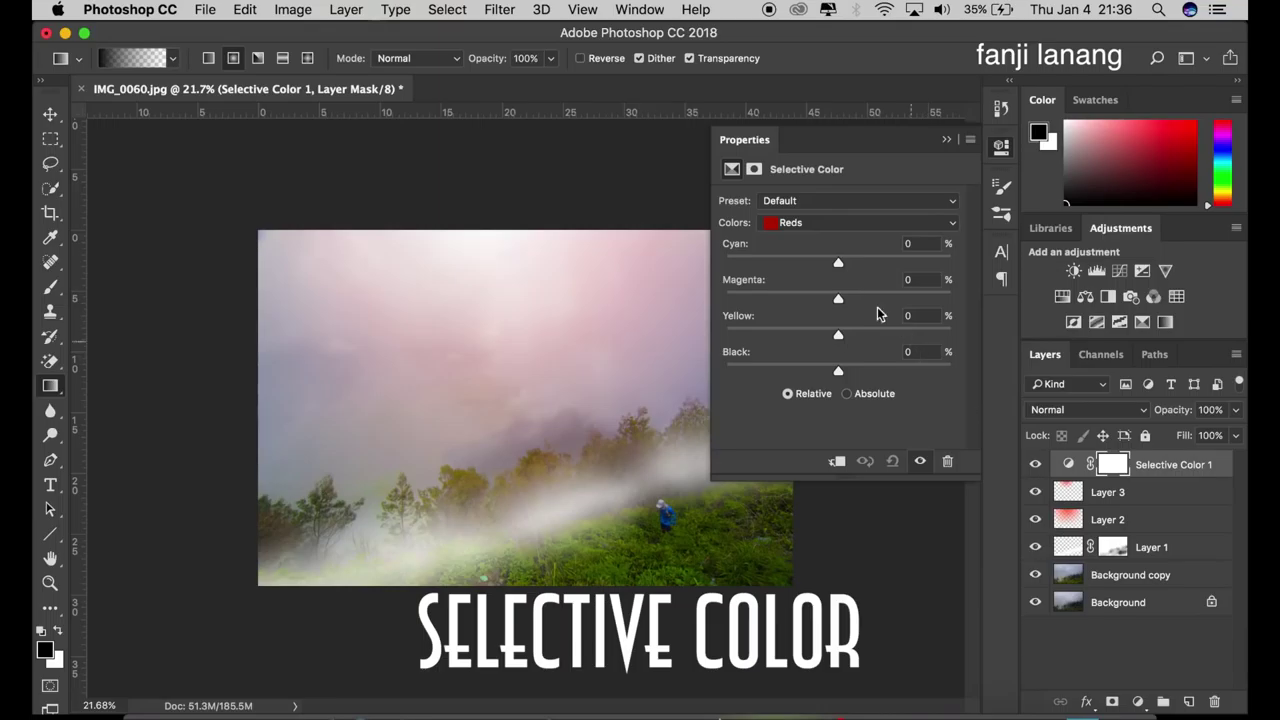
left_click_drag(838, 263, 627, 279)
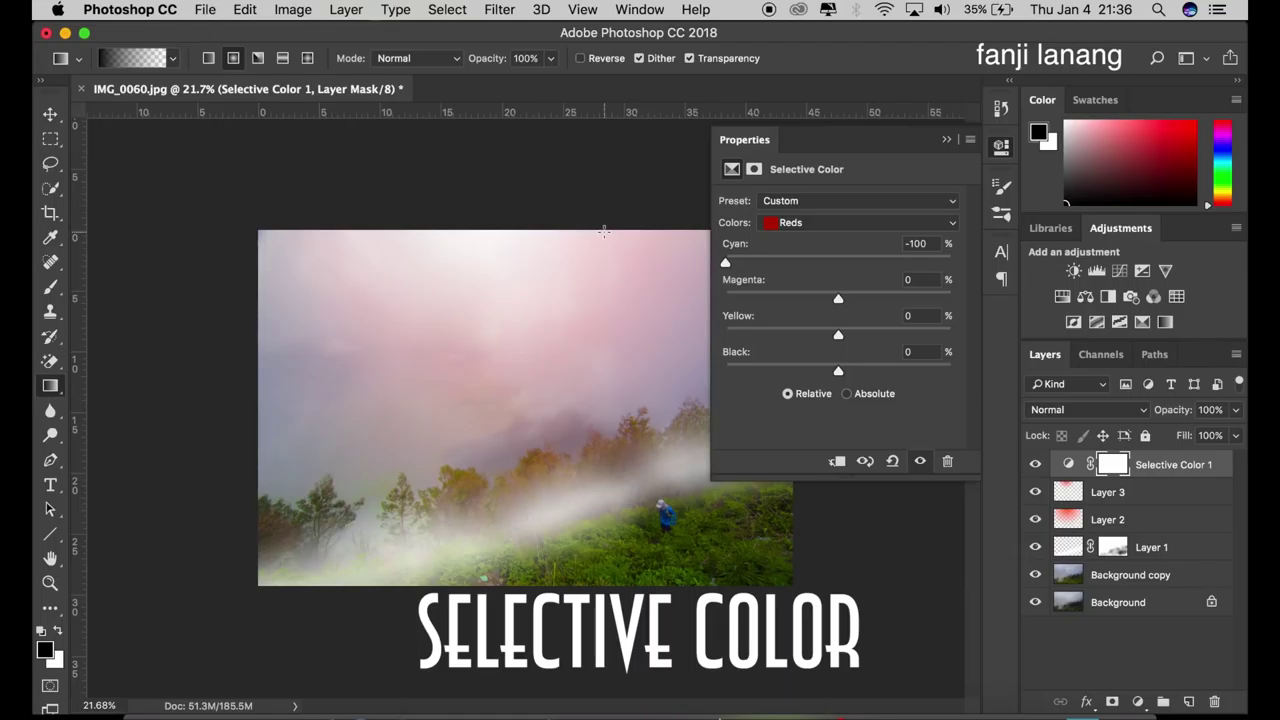
- Set the Greens to Cyan -100, Magenta -55 and Yellow +62
left_click(826, 225)
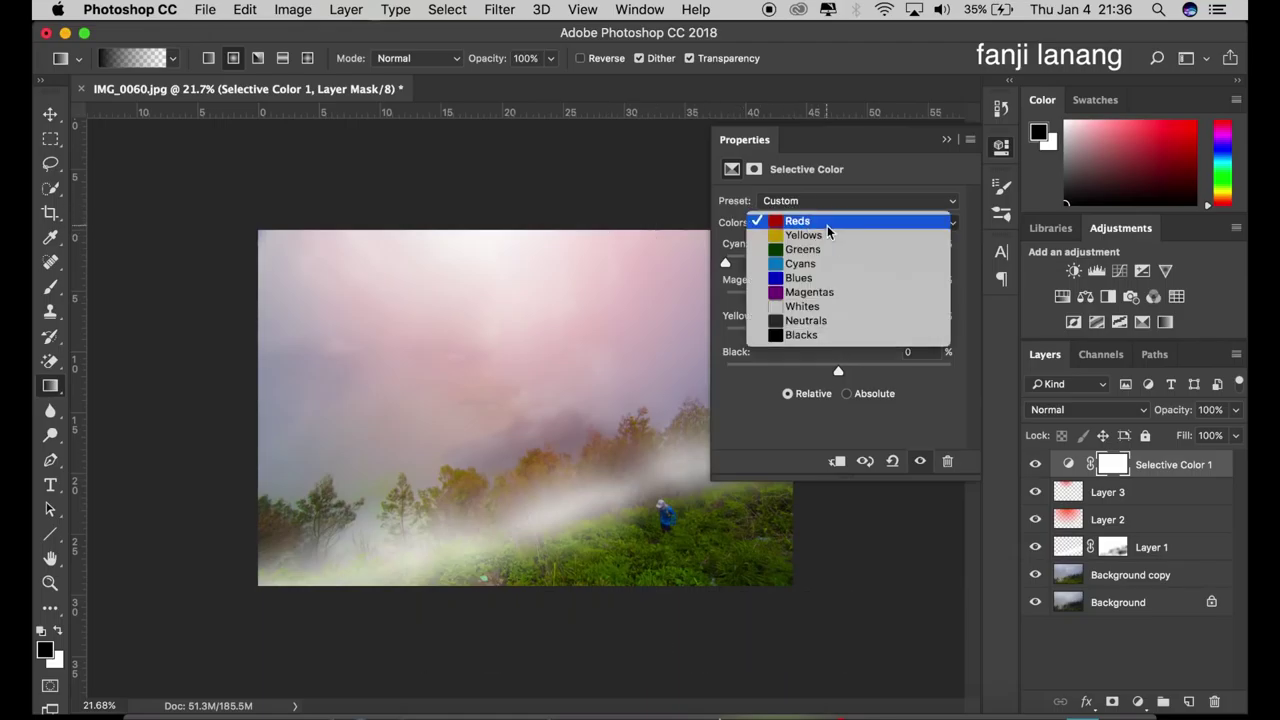
left_click(829, 249)
left_click_drag(836, 263, 605, 284)
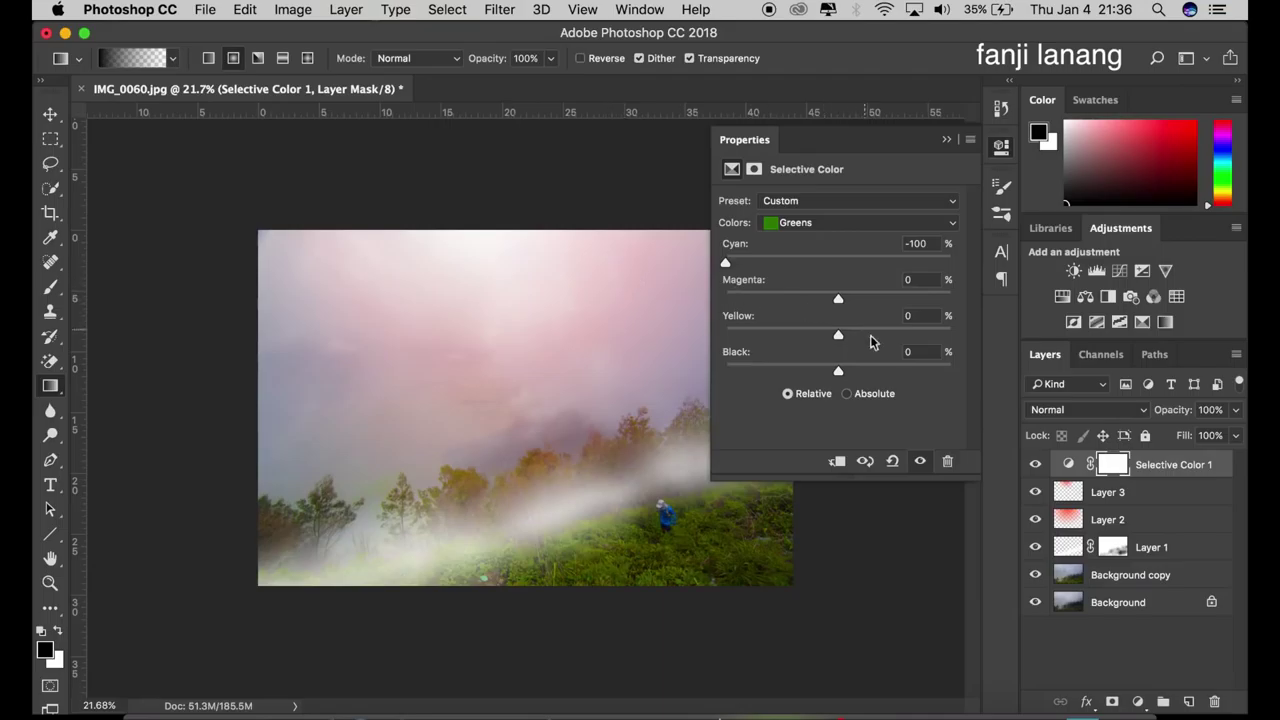
mouse_move(870, 334)
left_mouse_down()
mouse_move(903, 294)
mouse_move(763, 300)
mouse_move(775, 298)
left_mouse_up()
left_click_drag(880, 334, 908, 334)
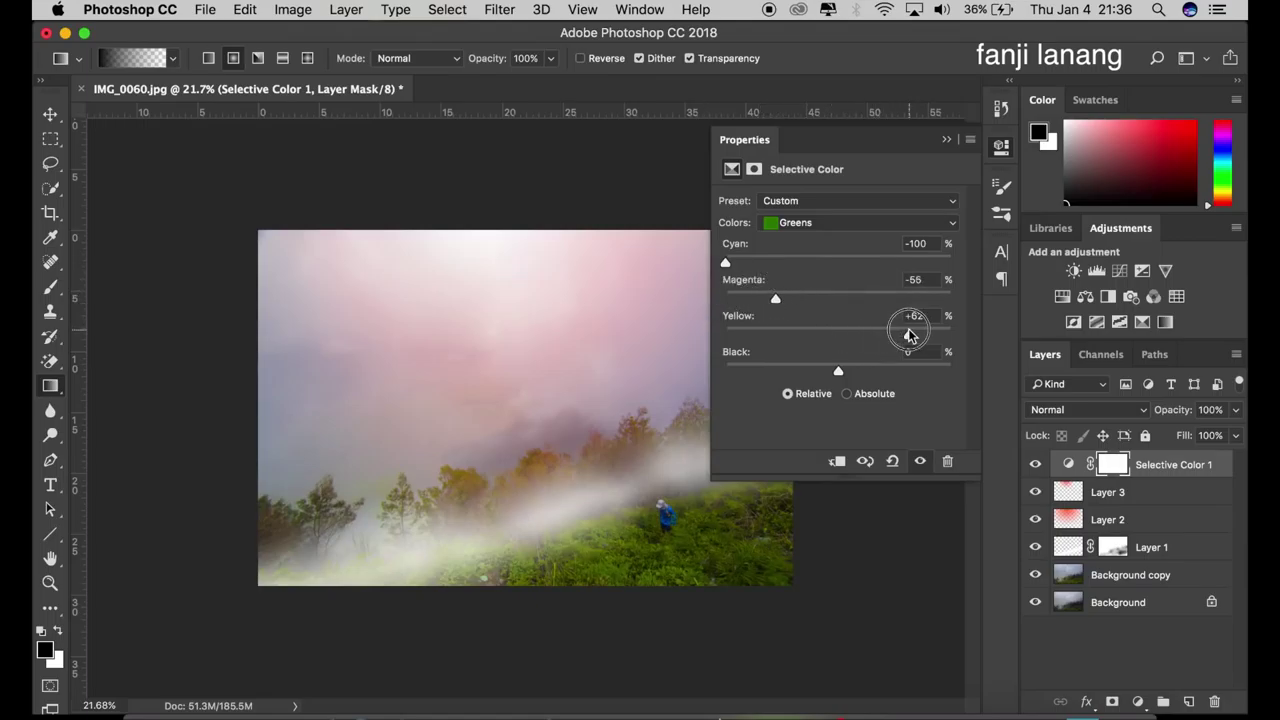
- Reduce the Yellows' Cyan to -45 and collapse the Properties panel
left_click(870, 222)
left_click(871, 207)
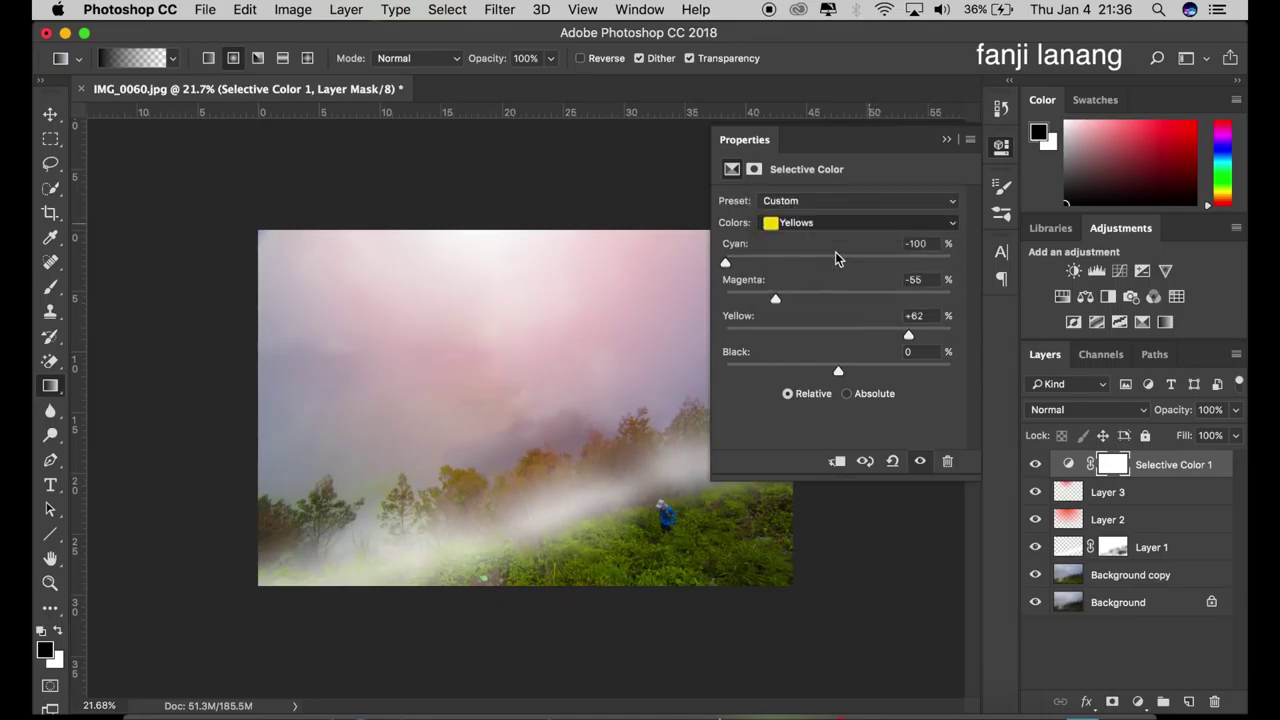
left_click_drag(835, 265, 571, 286)
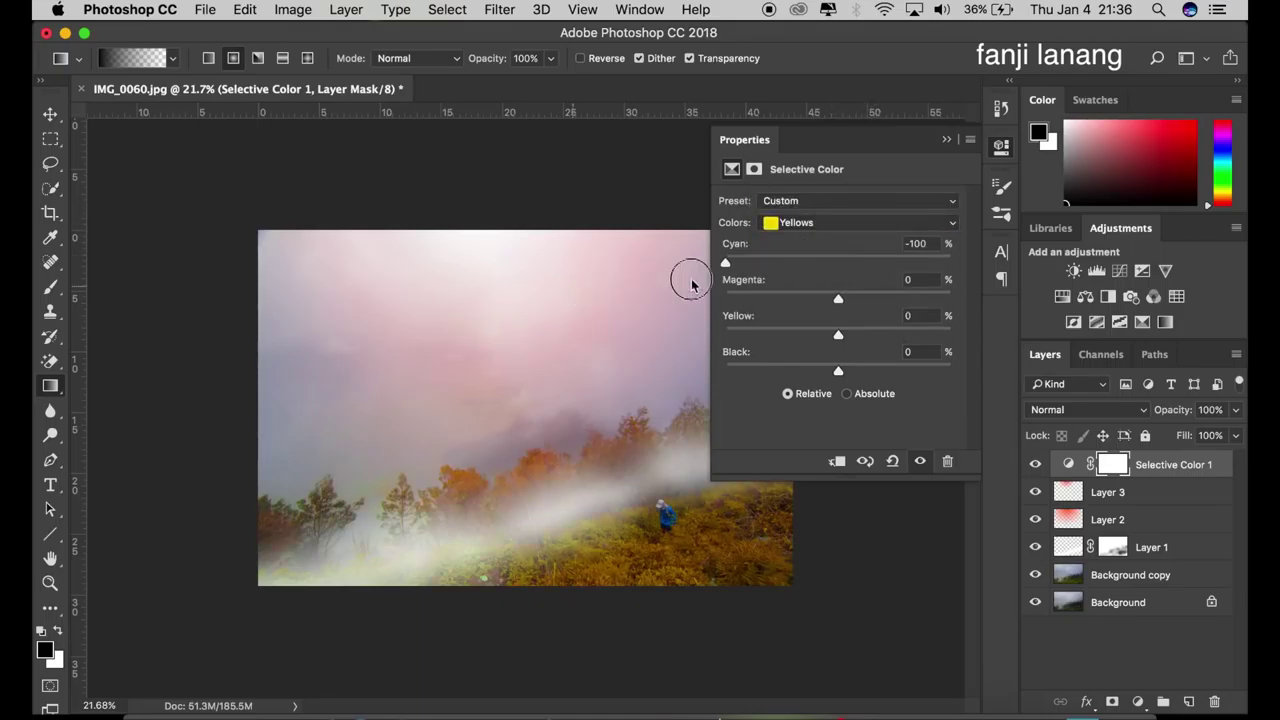
mouse_move(707, 285)
left_mouse_down()
mouse_move(921, 285)
mouse_move(838, 300)
left_mouse_up()
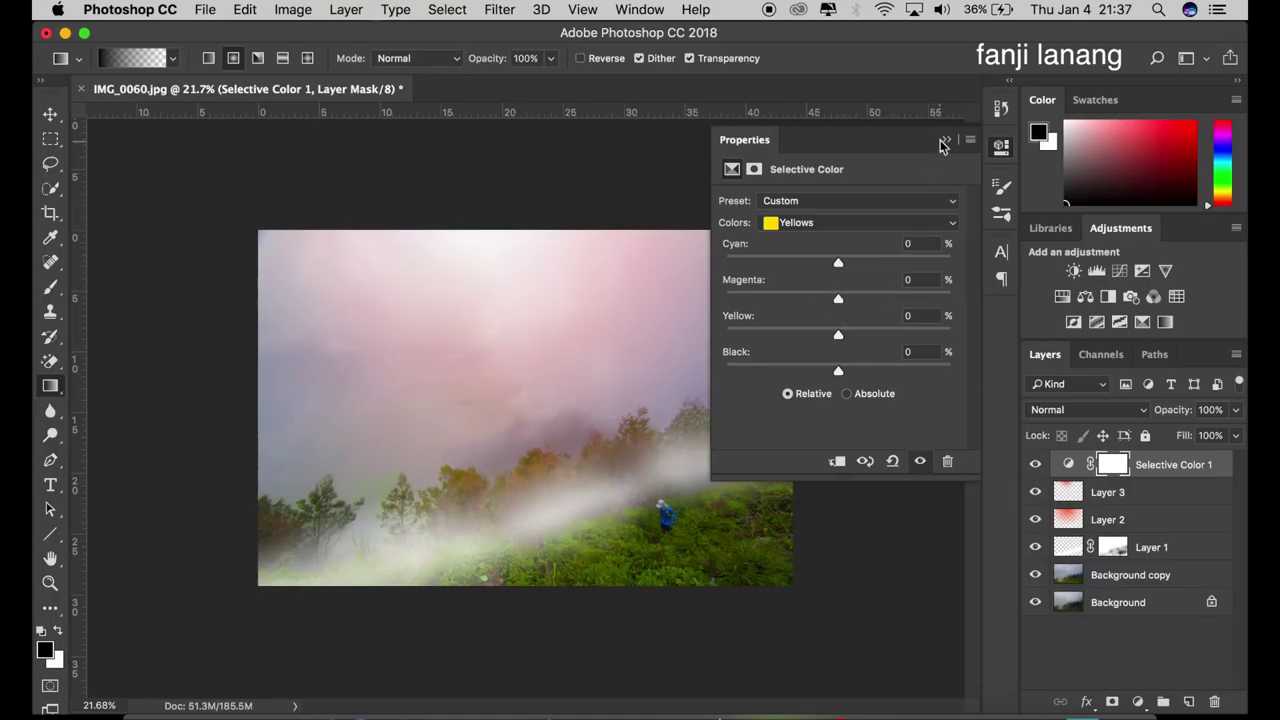
left_click(946, 140)
scroll(836, 295, "down", 2)
scroll(836, 295, "down", 3)
scroll(836, 295, "up", 3)
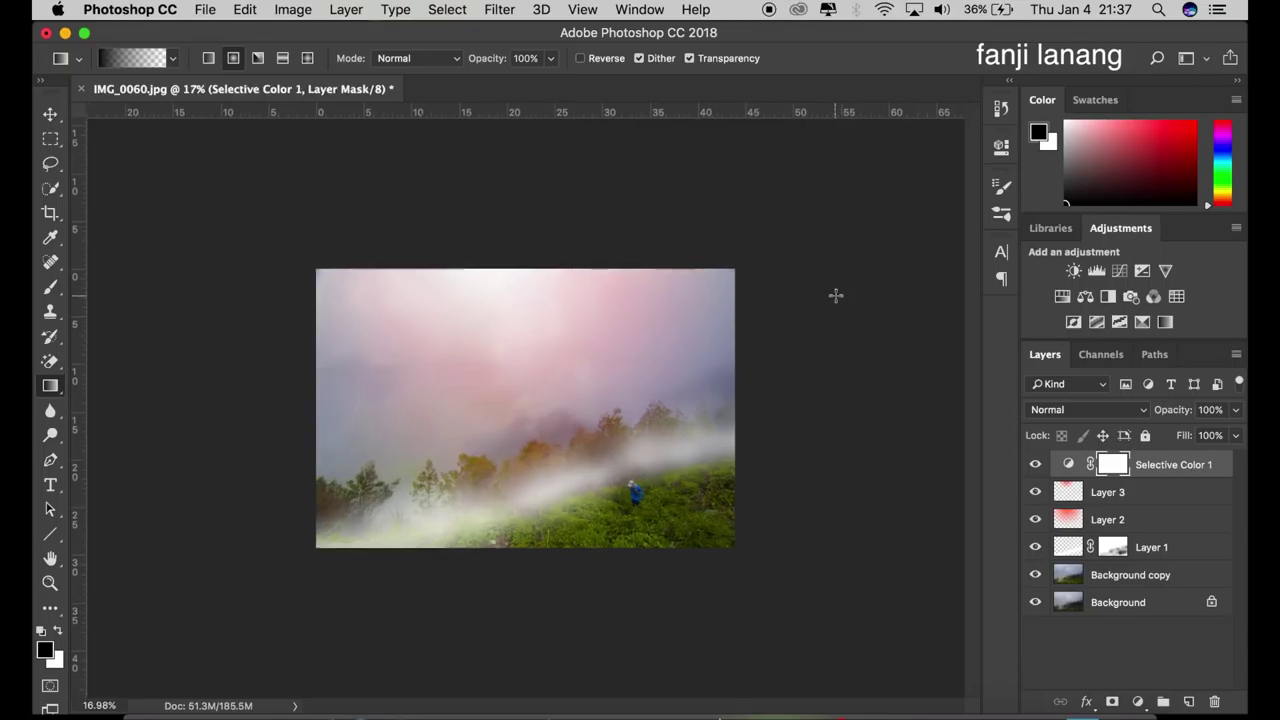
scroll(836, 295, "up", 1)
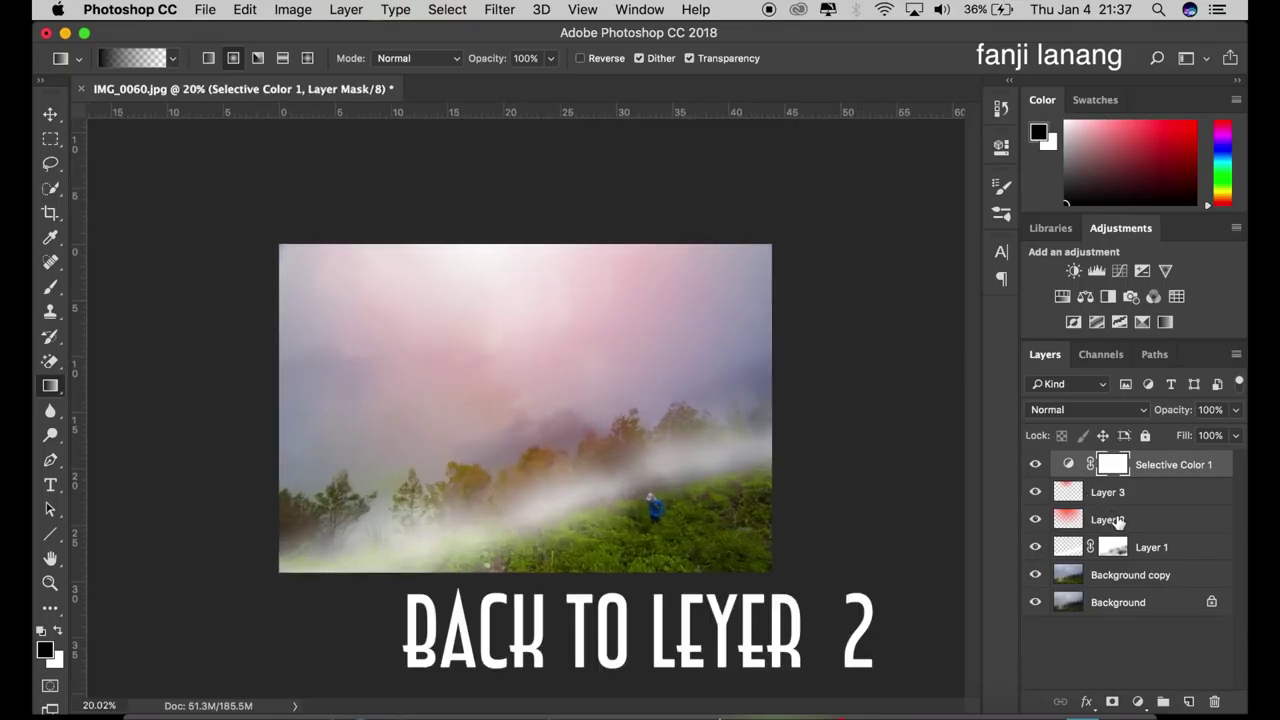
left_click(1117, 520)
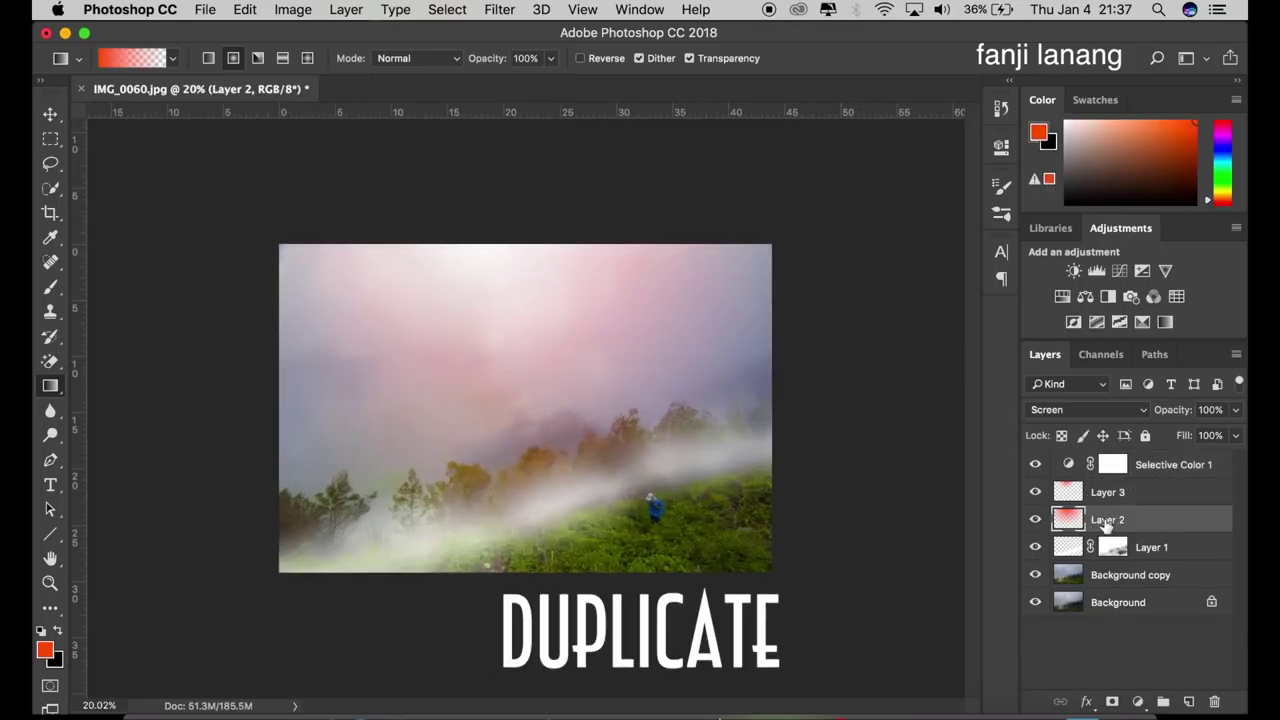
left_click_drag(1133, 520, 1188, 701)
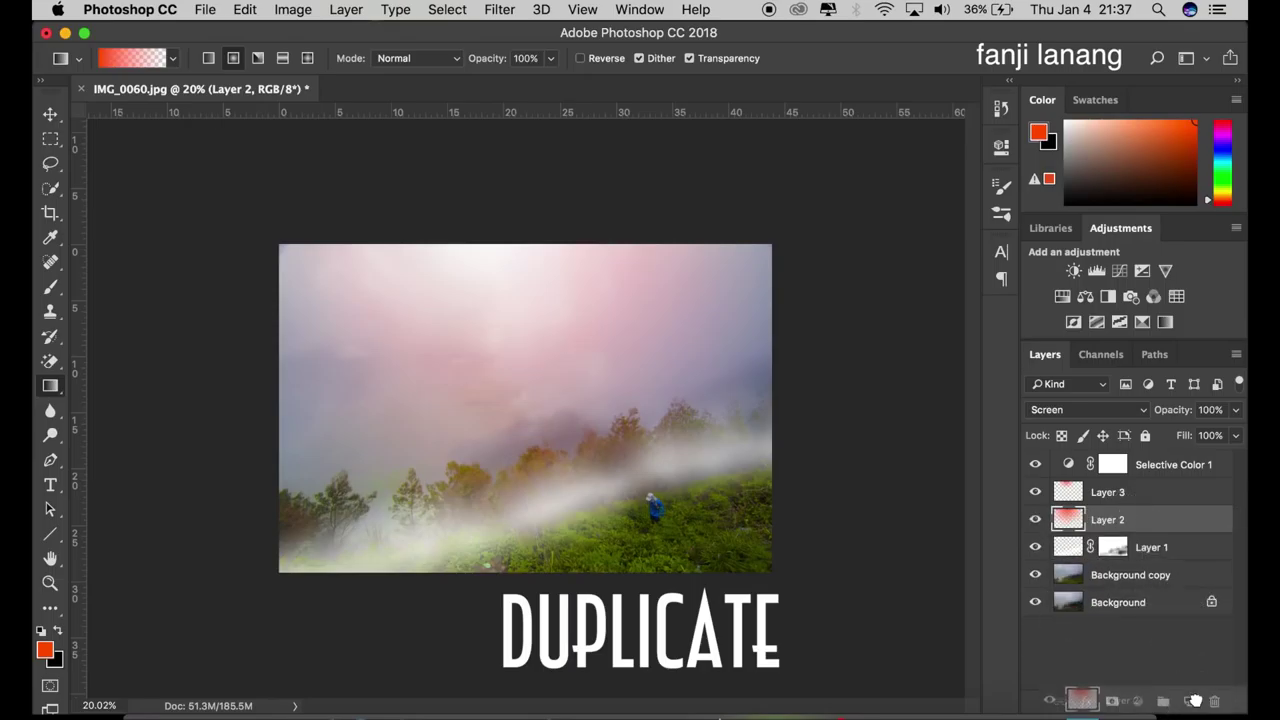
mouse_move(1120, 518)
left_mouse_down()
mouse_move(1166, 675)
mouse_move(1188, 701)
left_mouse_up()
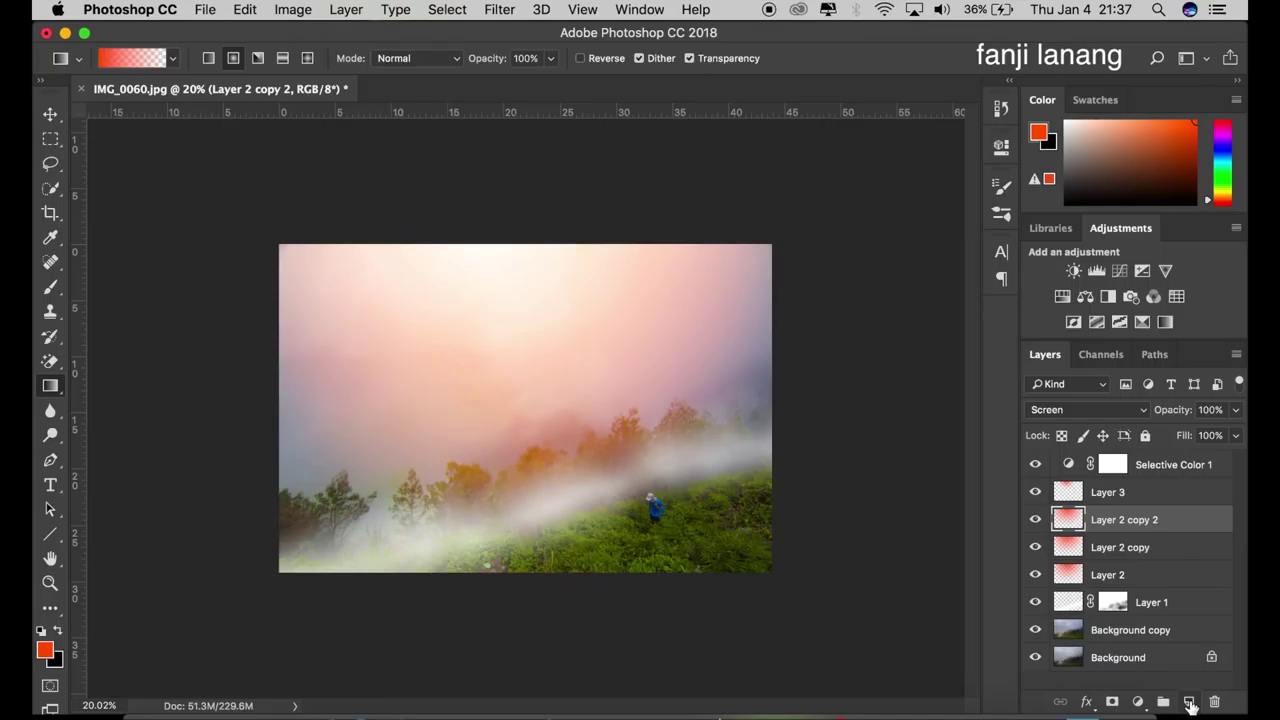
left_click_drag(1118, 520, 1189, 705)
scroll(779, 292, "down", 2)
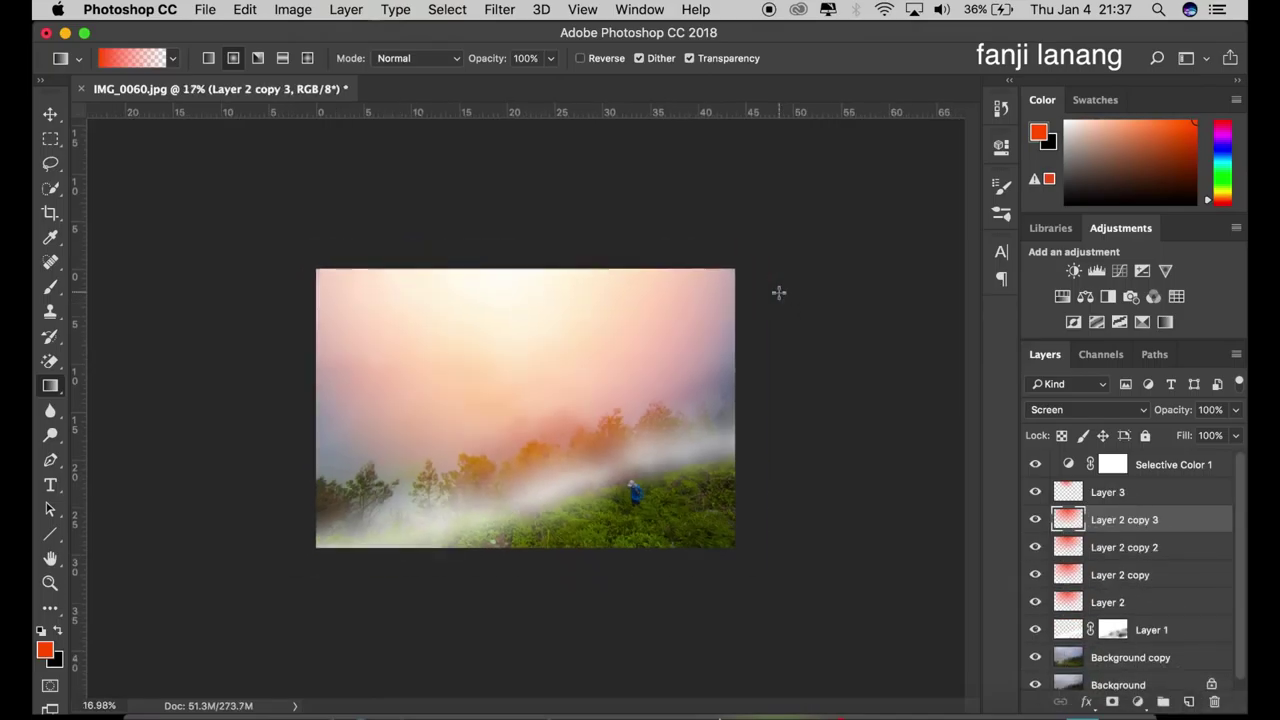
scroll(779, 292, "down", 4)
scroll(779, 292, "up", 1)
scroll(779, 292, "up", 3)
scroll(779, 292, "up", 1)
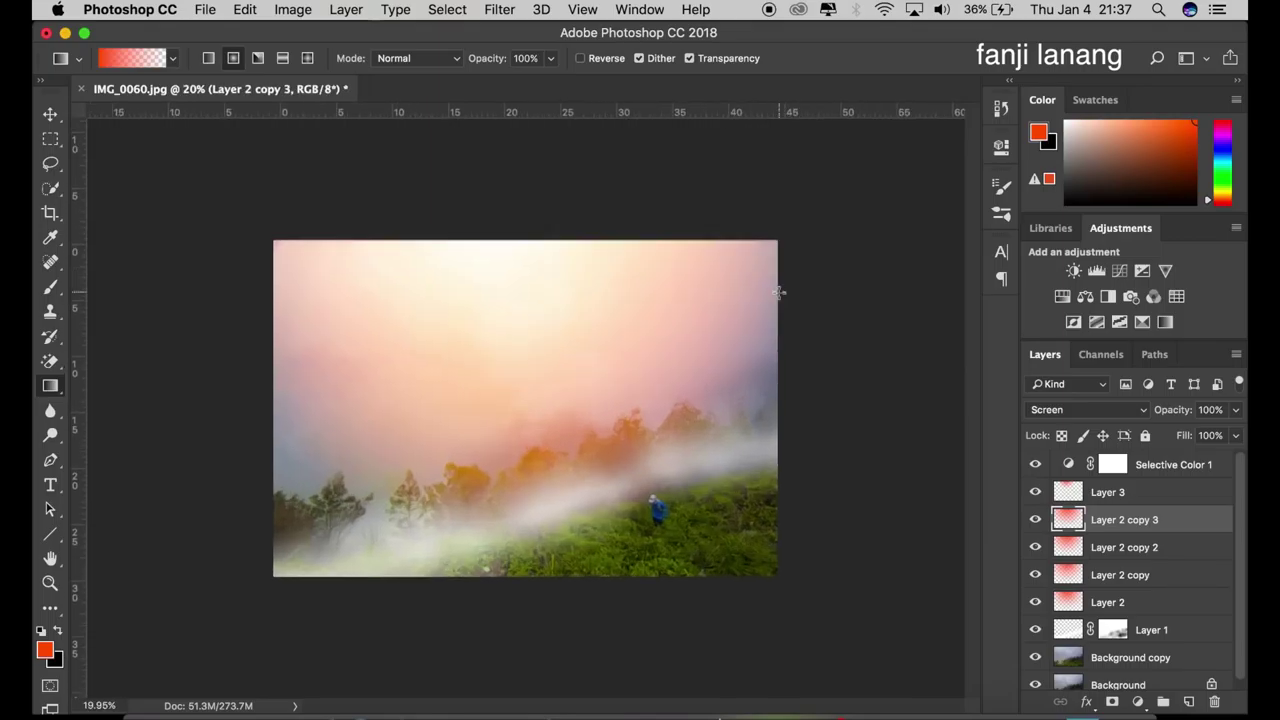
scroll(779, 292, "up", 1)
scroll(779, 292, "up", 1)
scroll(779, 292, "up", 1)
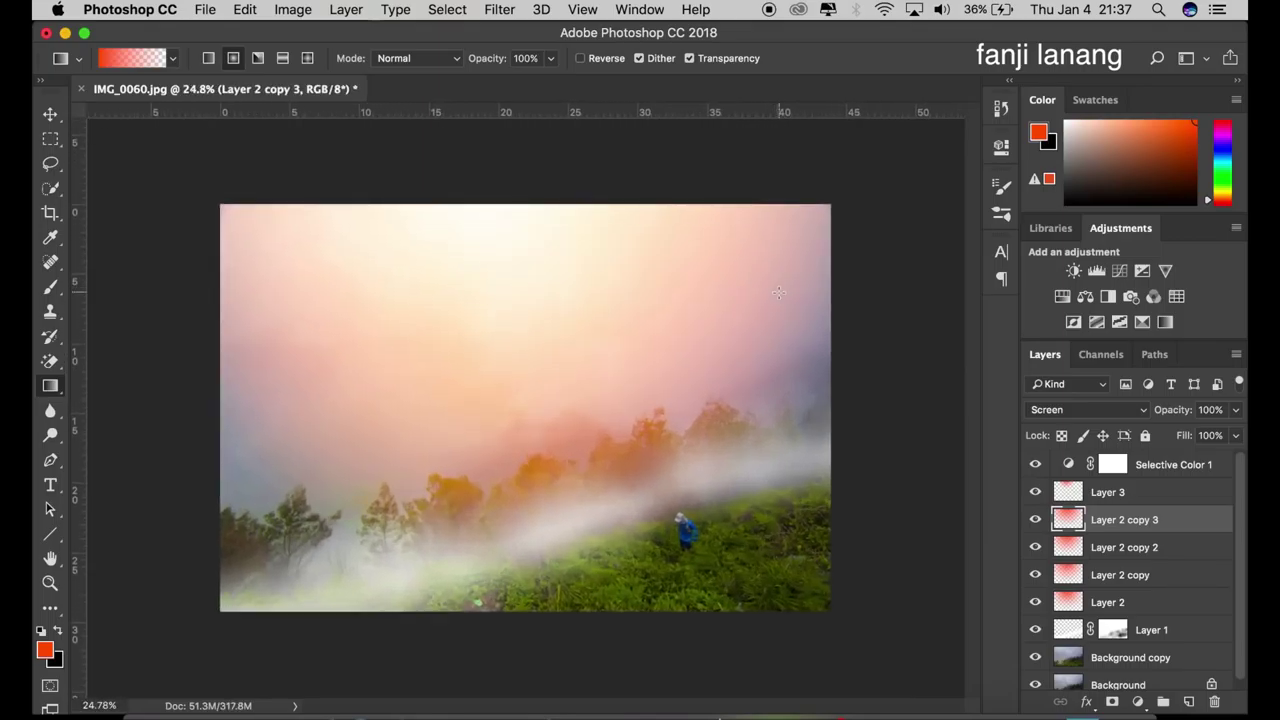
scroll(779, 292, "up", 1)
scroll(779, 292, "up", 1)
scroll(779, 292, "up", 1)
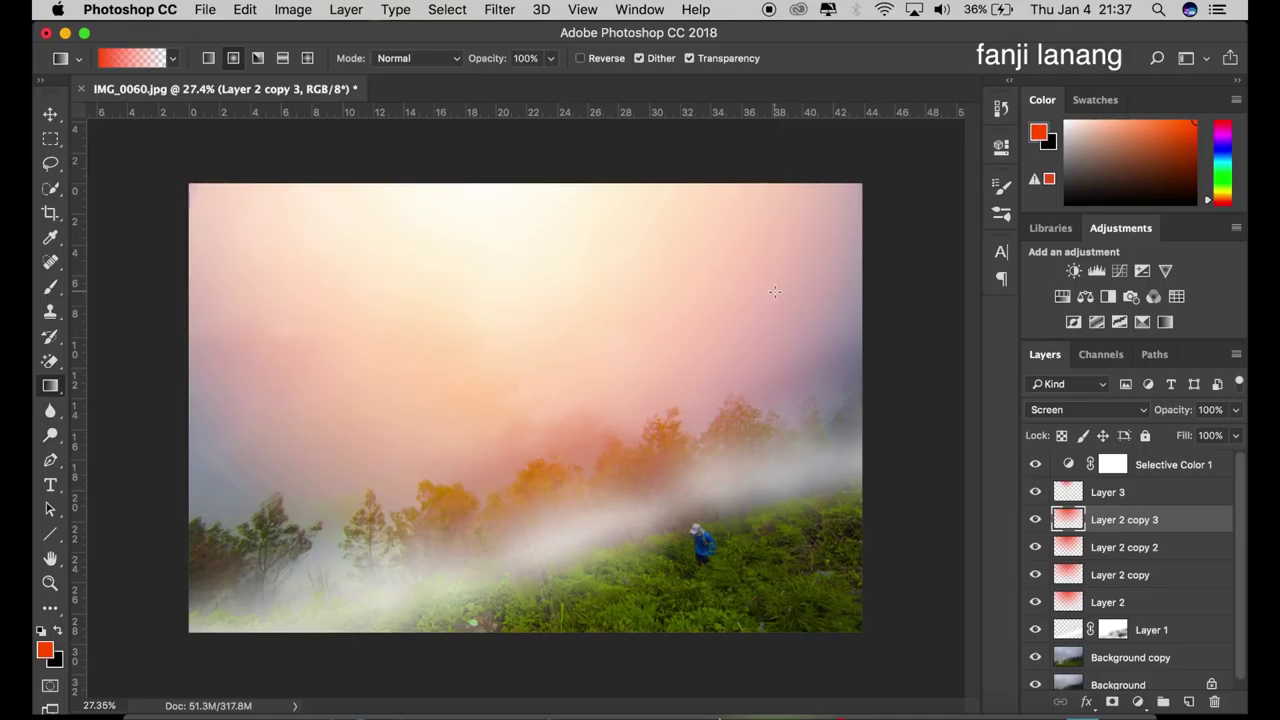
- Add a Vibrance adjustment above Selective Color 1 with Vibrance +60 and Saturation 0
left_click(1176, 478)
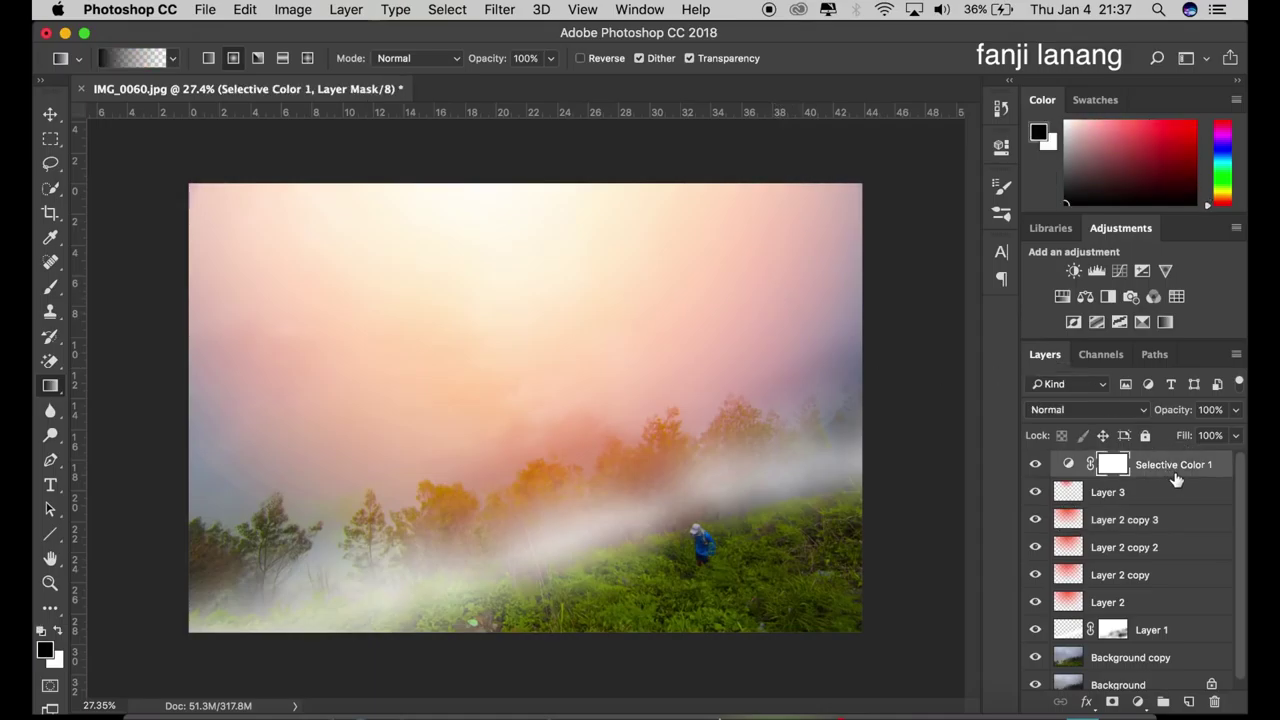
left_click(1141, 702)
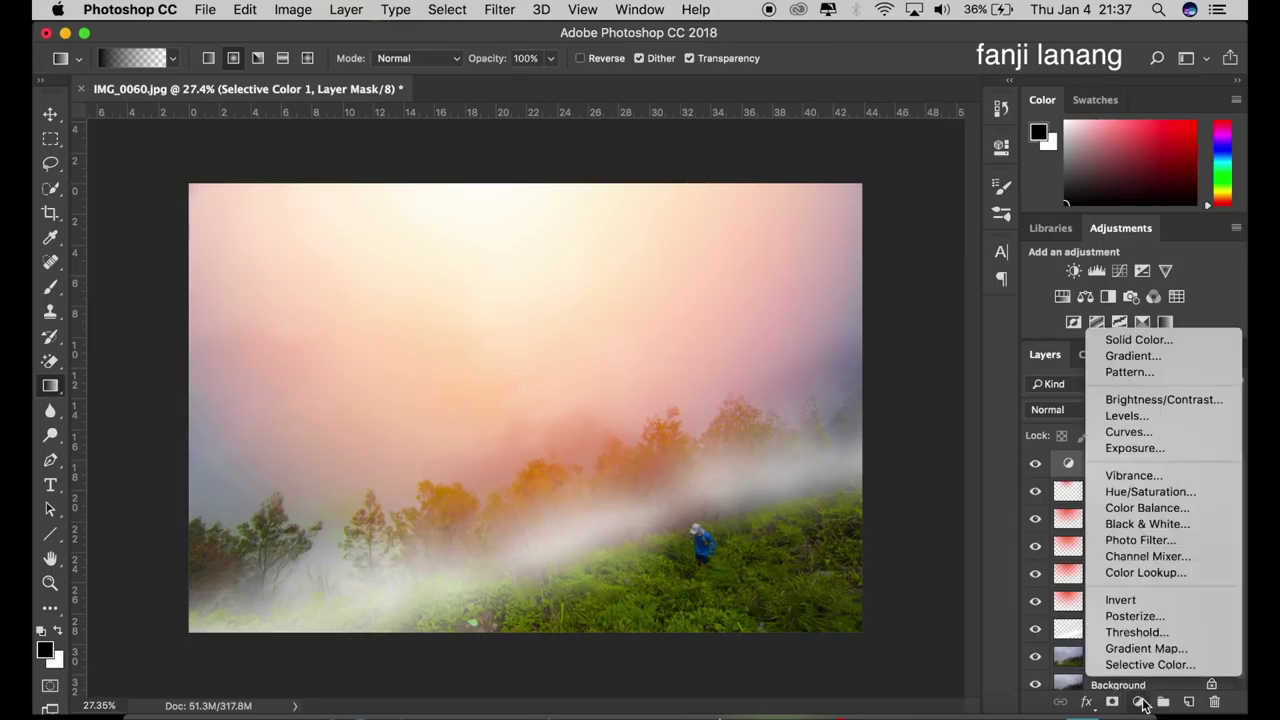
left_click(1135, 475)
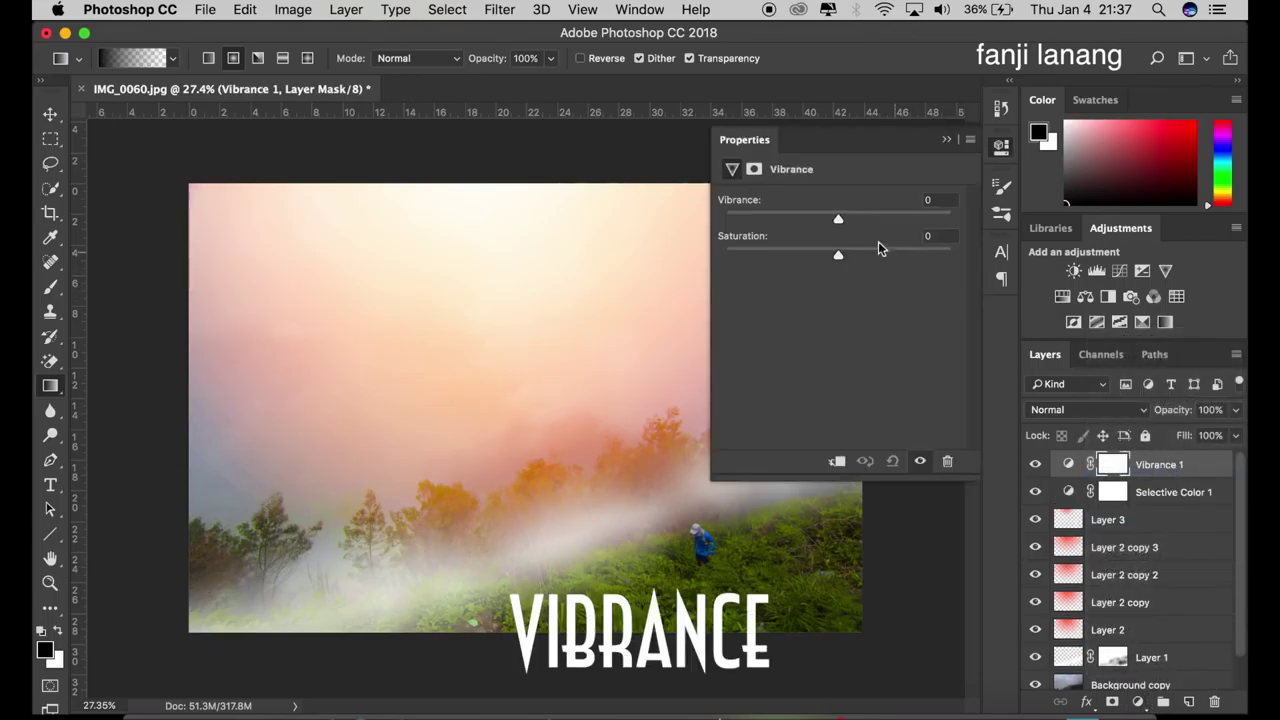
mouse_move(873, 218)
left_mouse_down()
mouse_move(943, 222)
mouse_move(907, 250)
left_mouse_up()
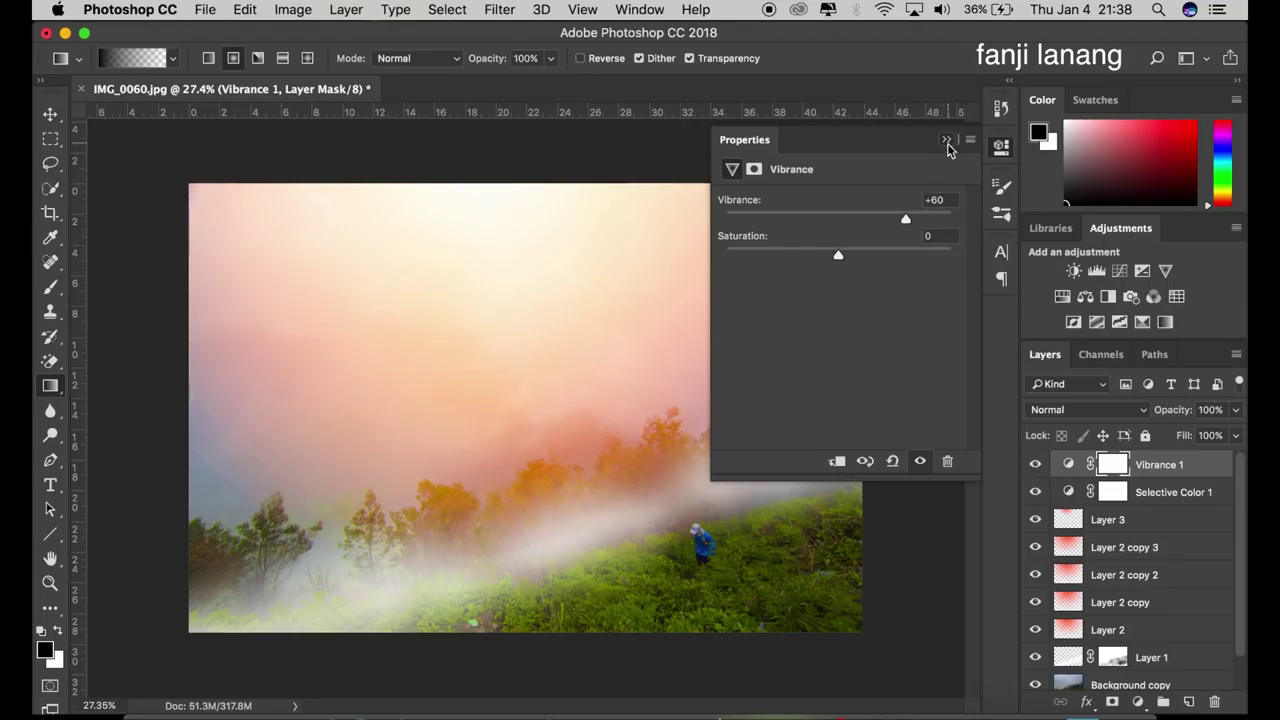
left_click(946, 141)
scroll(892, 310, "down", 3)
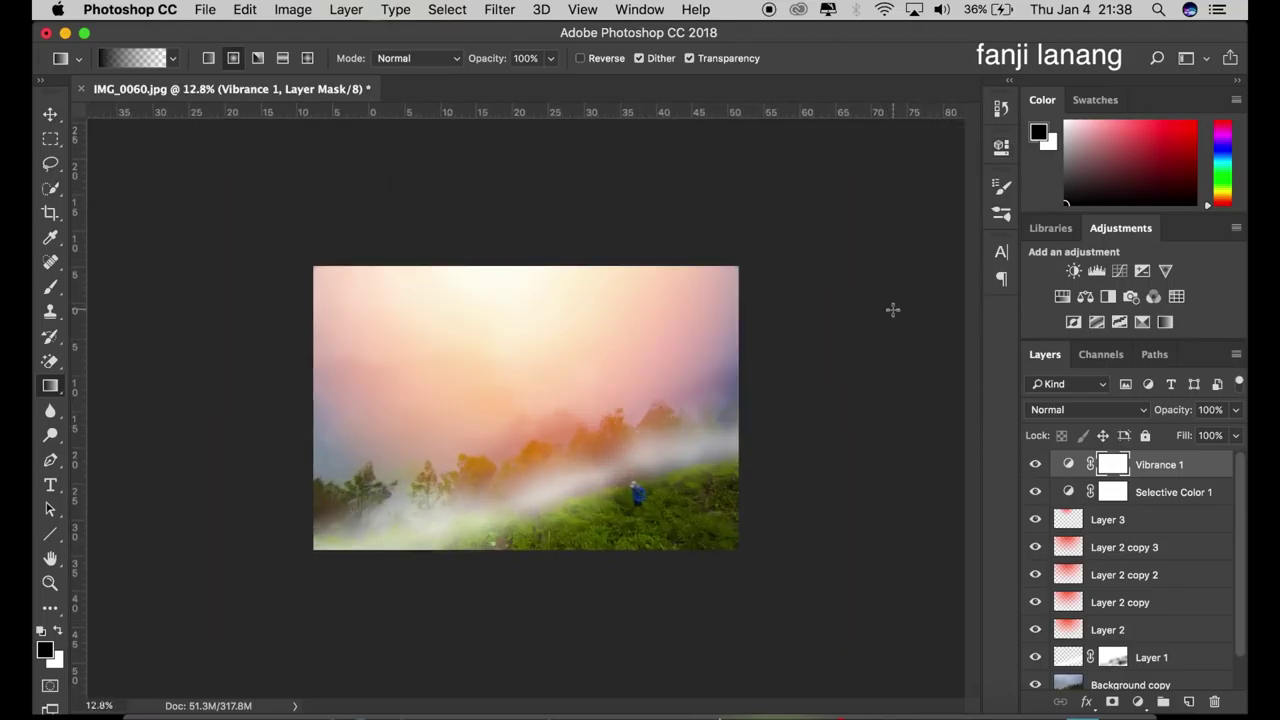
scroll(892, 310, "up", 3)
scroll(892, 310, "up", 1)
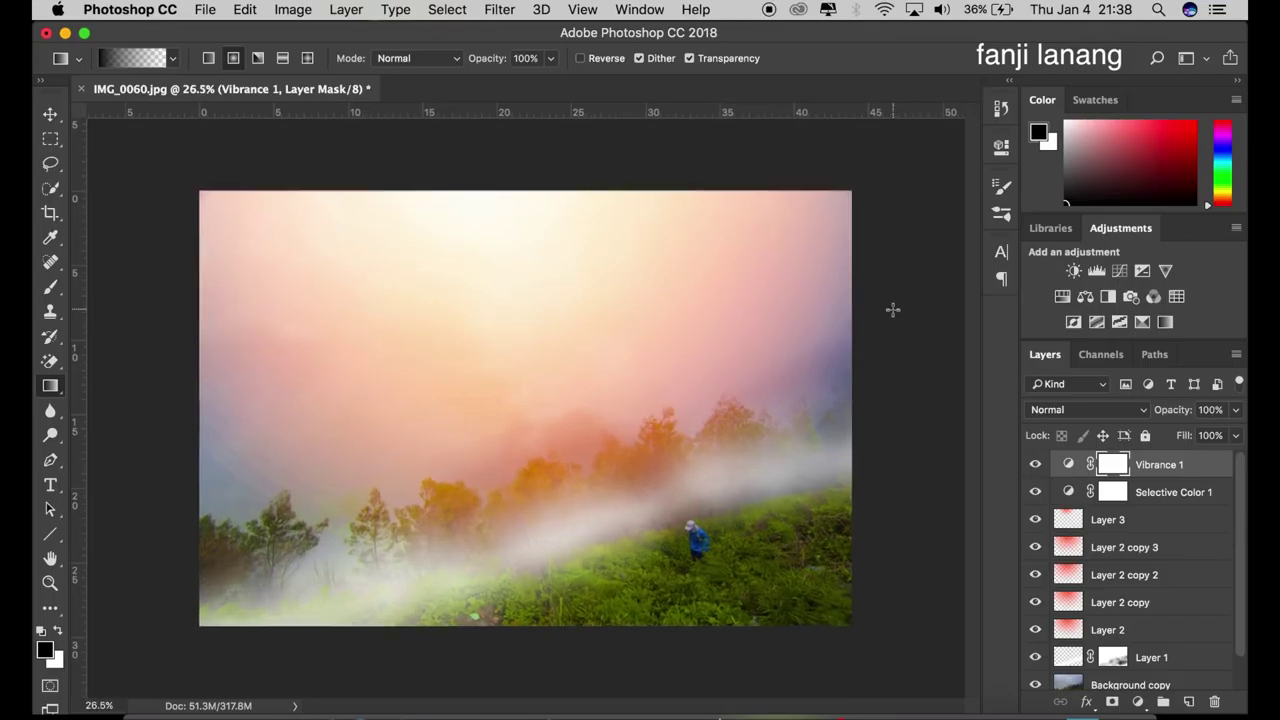
scroll(892, 310, "up", 1)
scroll(892, 310, "up", 1)
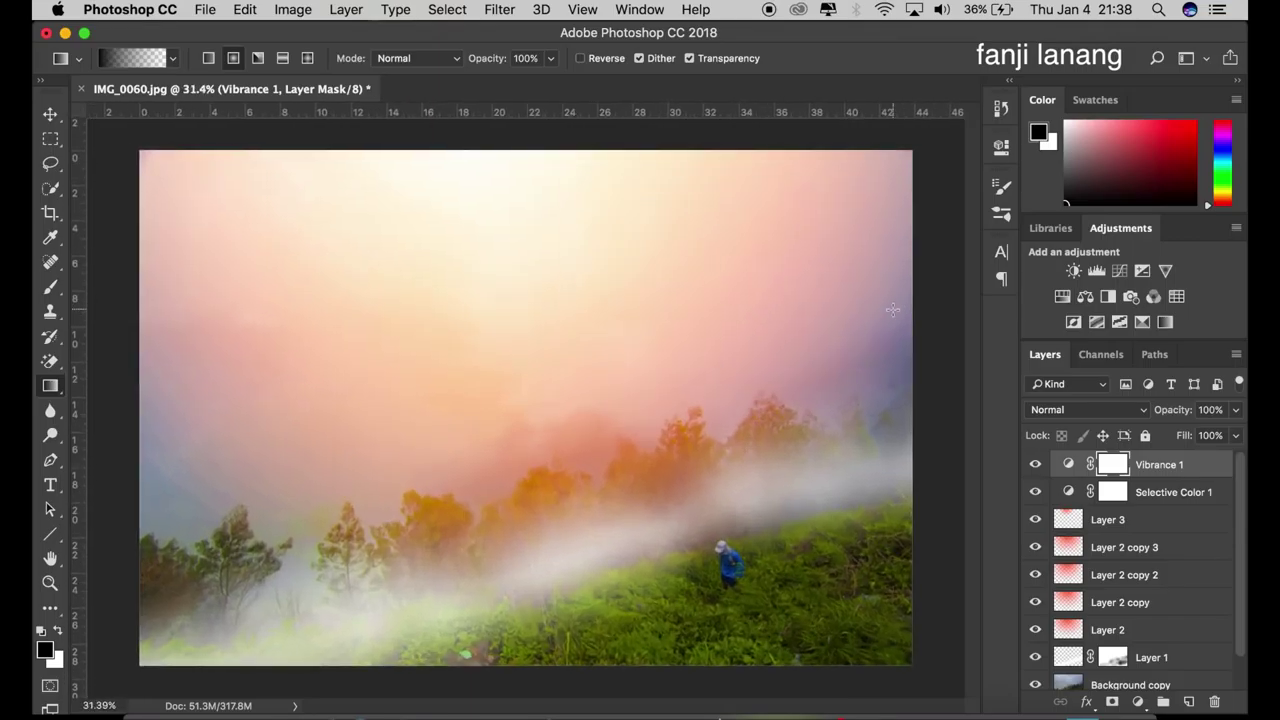
- Add a Levels adjustment with black input 10, topped by an empty Layer 4
left_click(1137, 702)
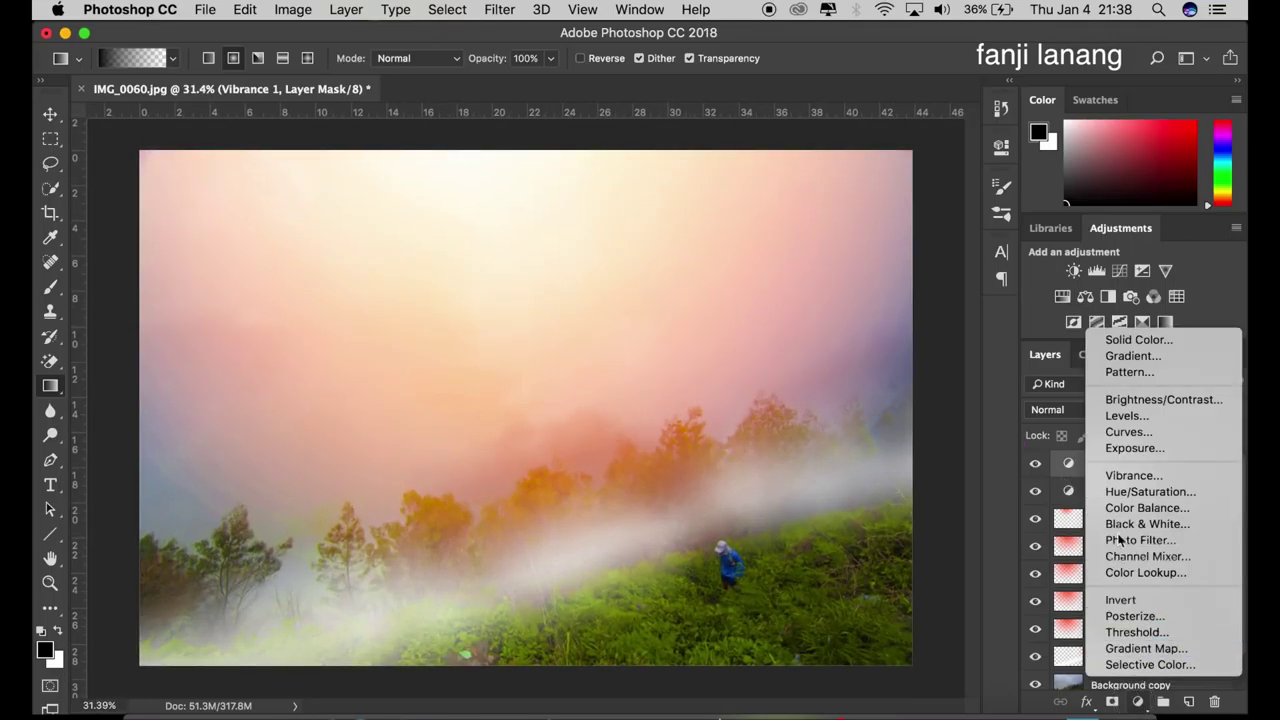
left_click(1126, 414)
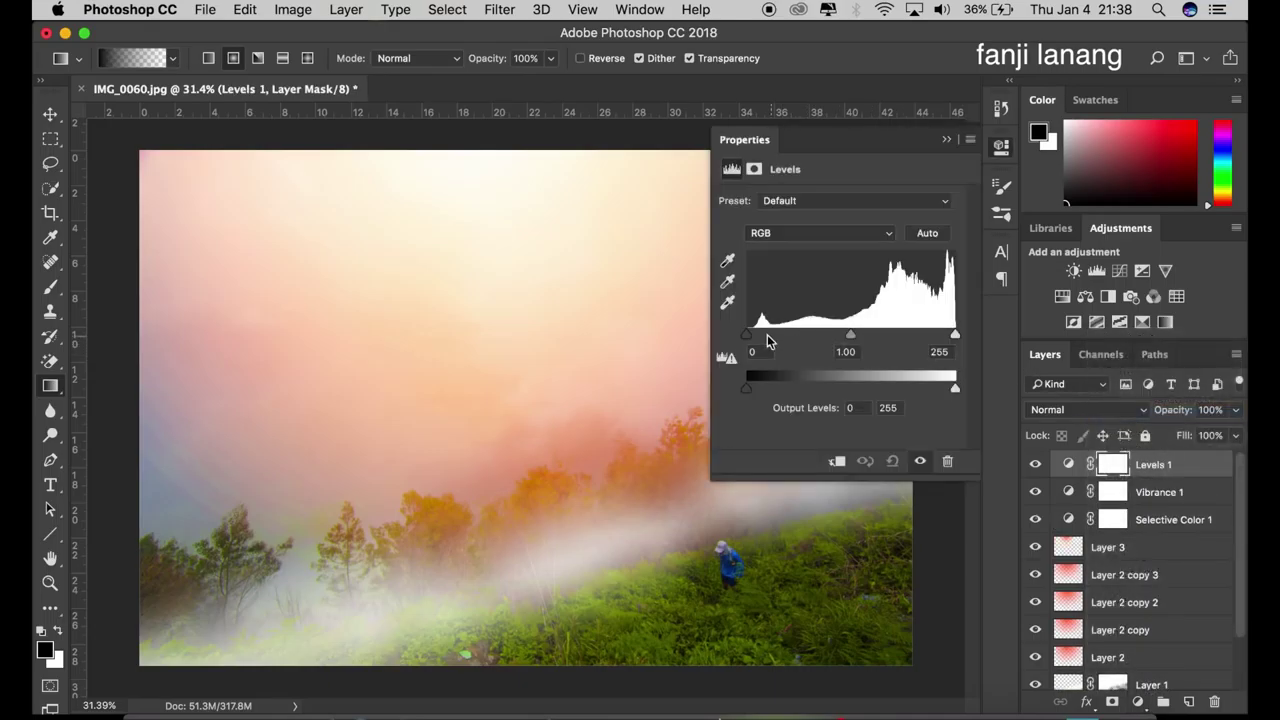
left_click_drag(748, 334, 755, 353)
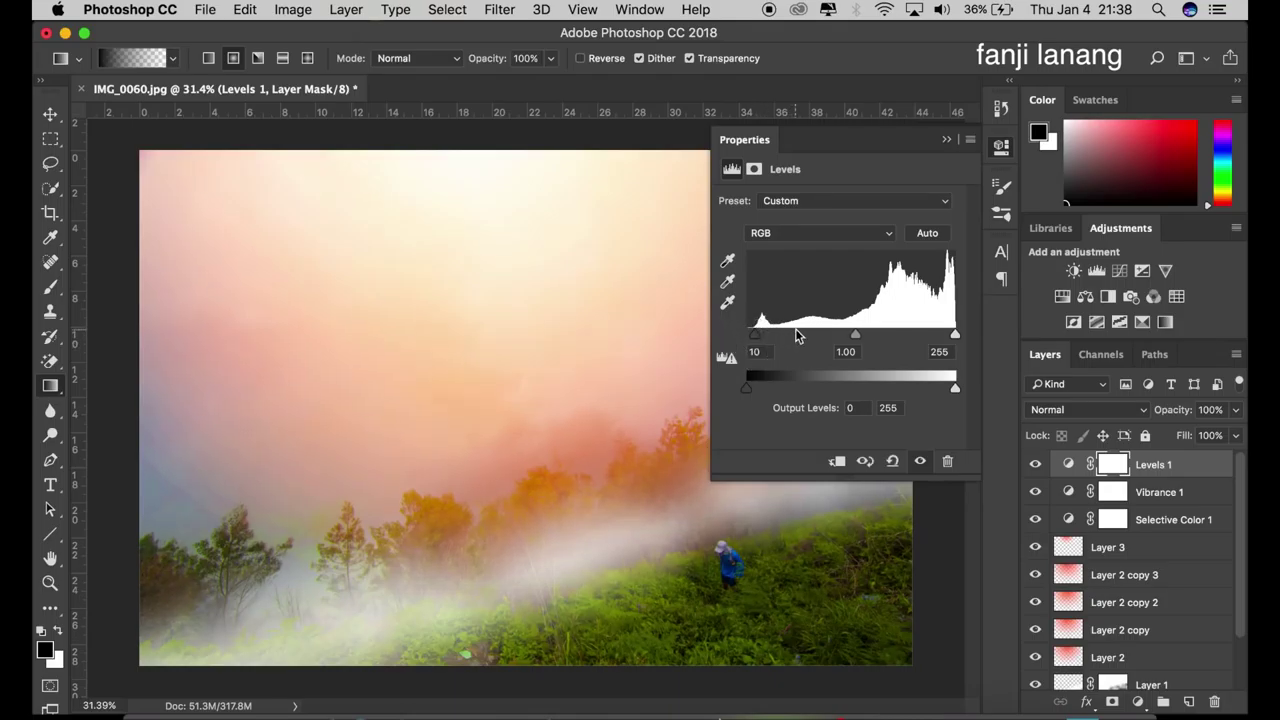
left_click(950, 143)
scroll(900, 265, "down", 2)
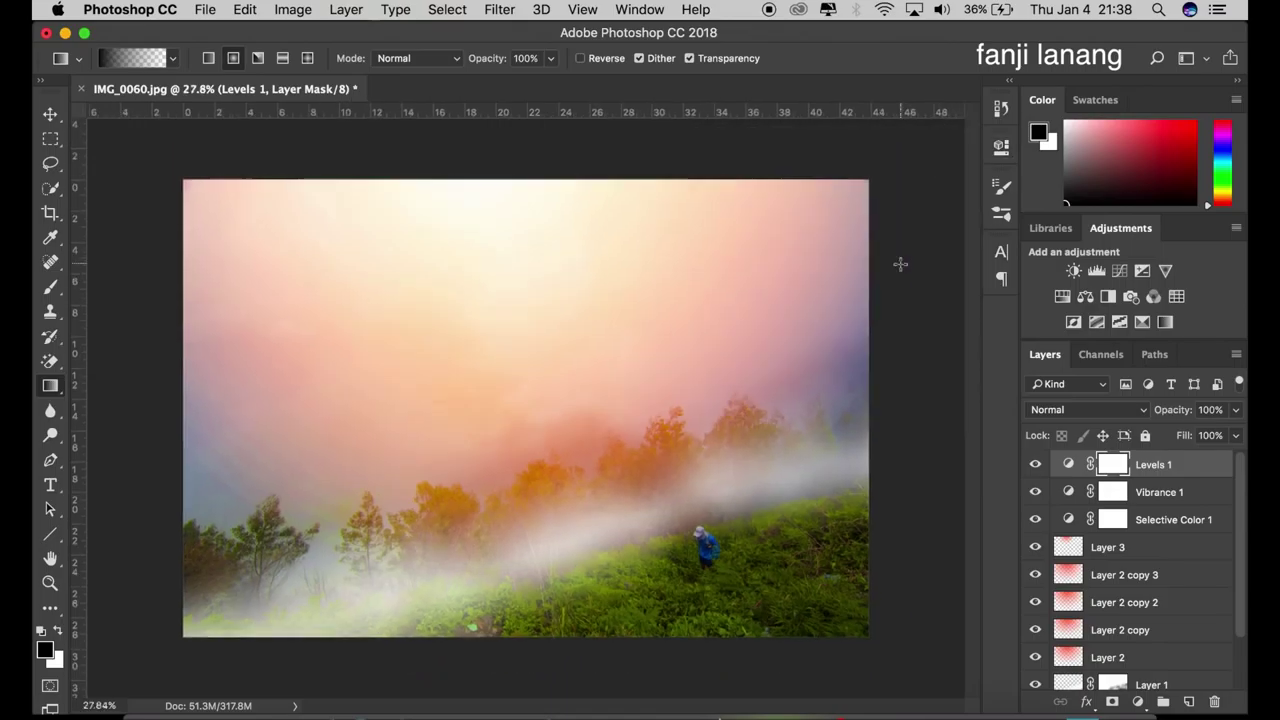
scroll(900, 265, "up", 2)
scroll(900, 265, "up", 1)
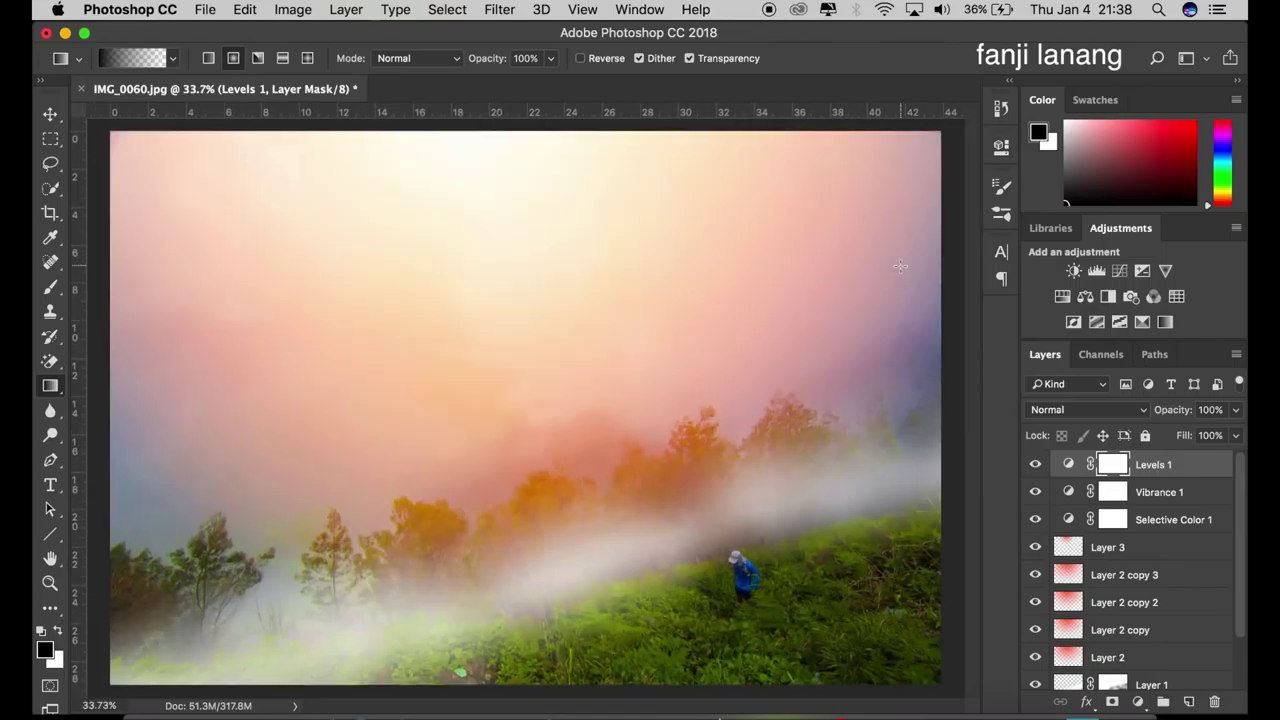
scroll(900, 265, "down", 3)
scroll(900, 265, "up", 2)
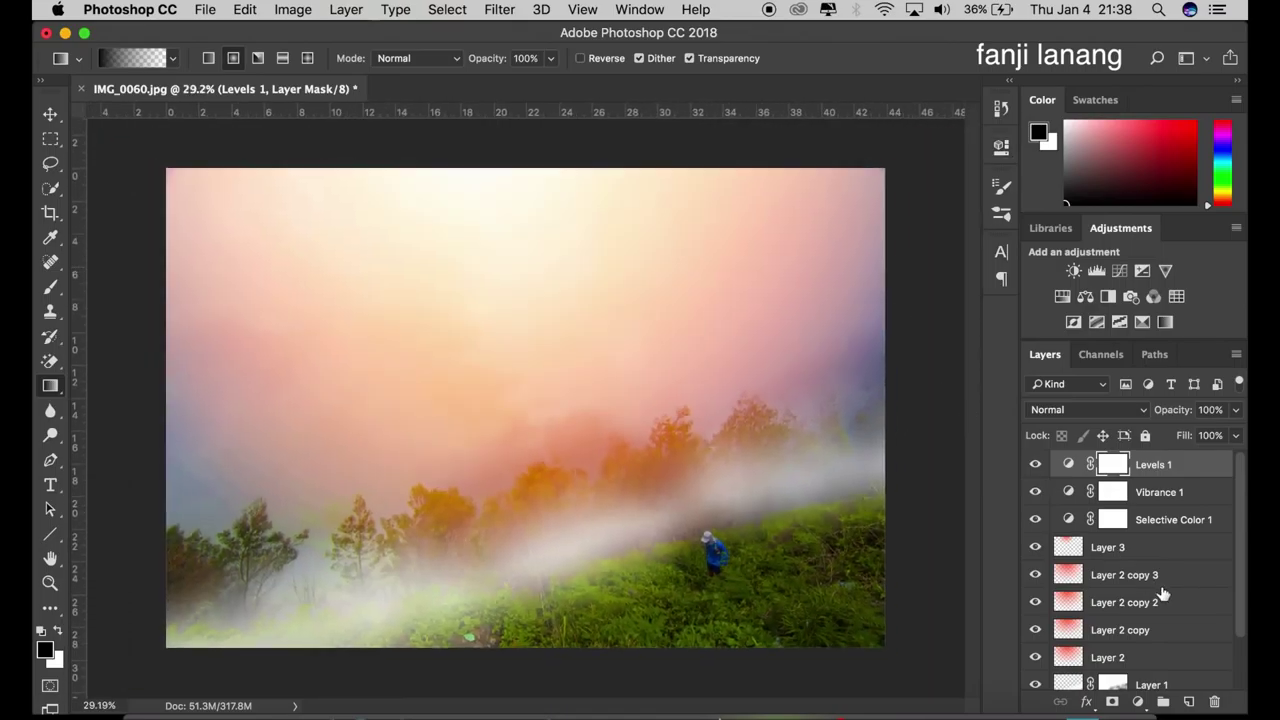
left_click(1188, 701)
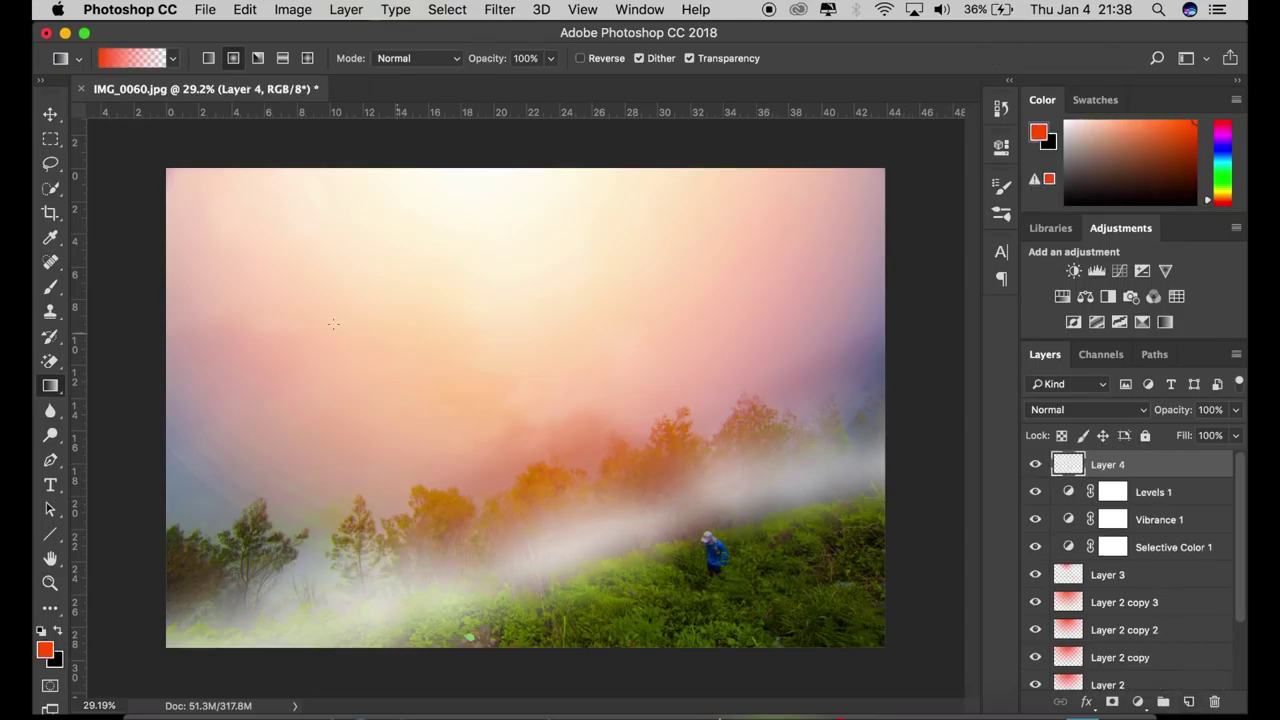
- Set up the Brush tool with the signature brush tip at size 500
left_click(50, 287)
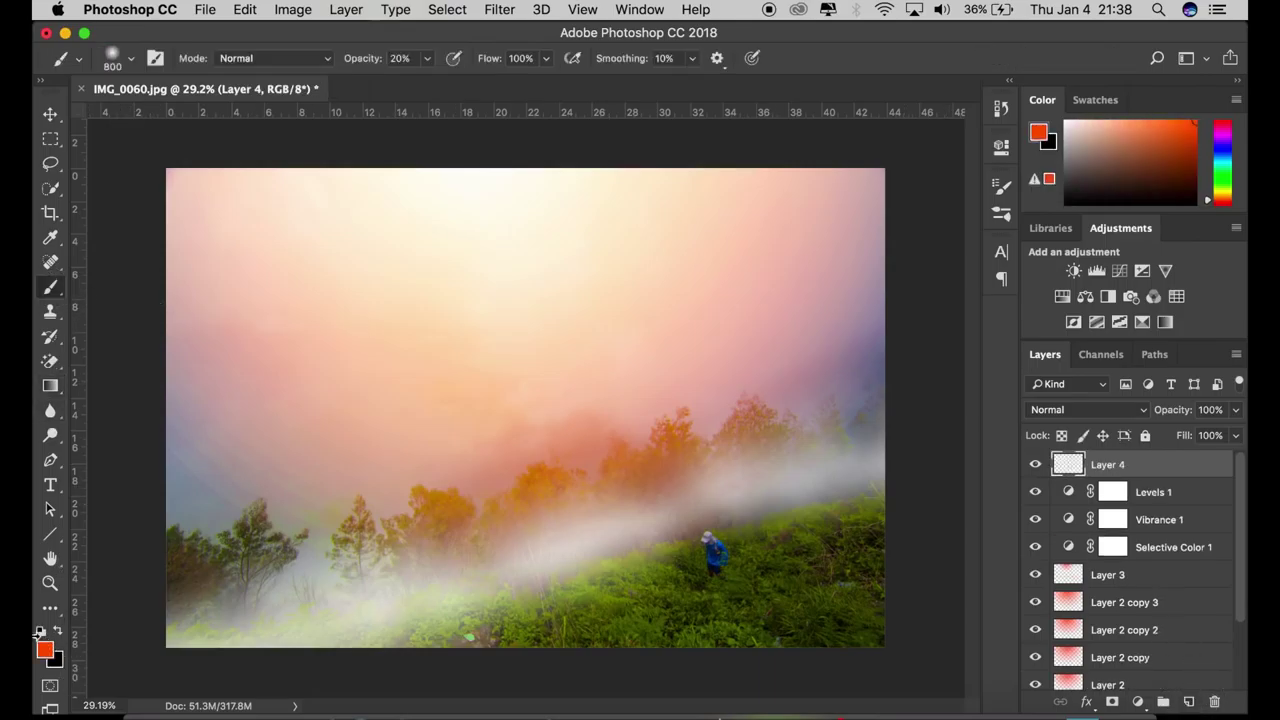
left_click(41, 632)
key("x")
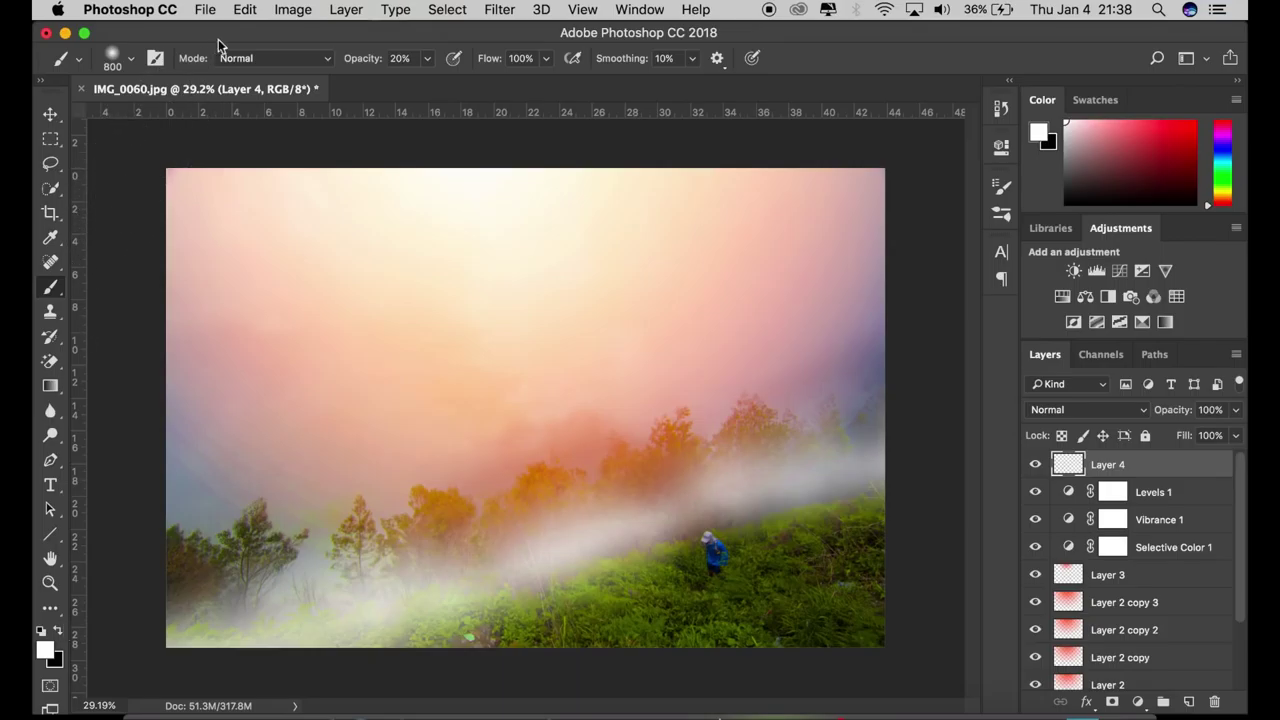
left_click(155, 60)
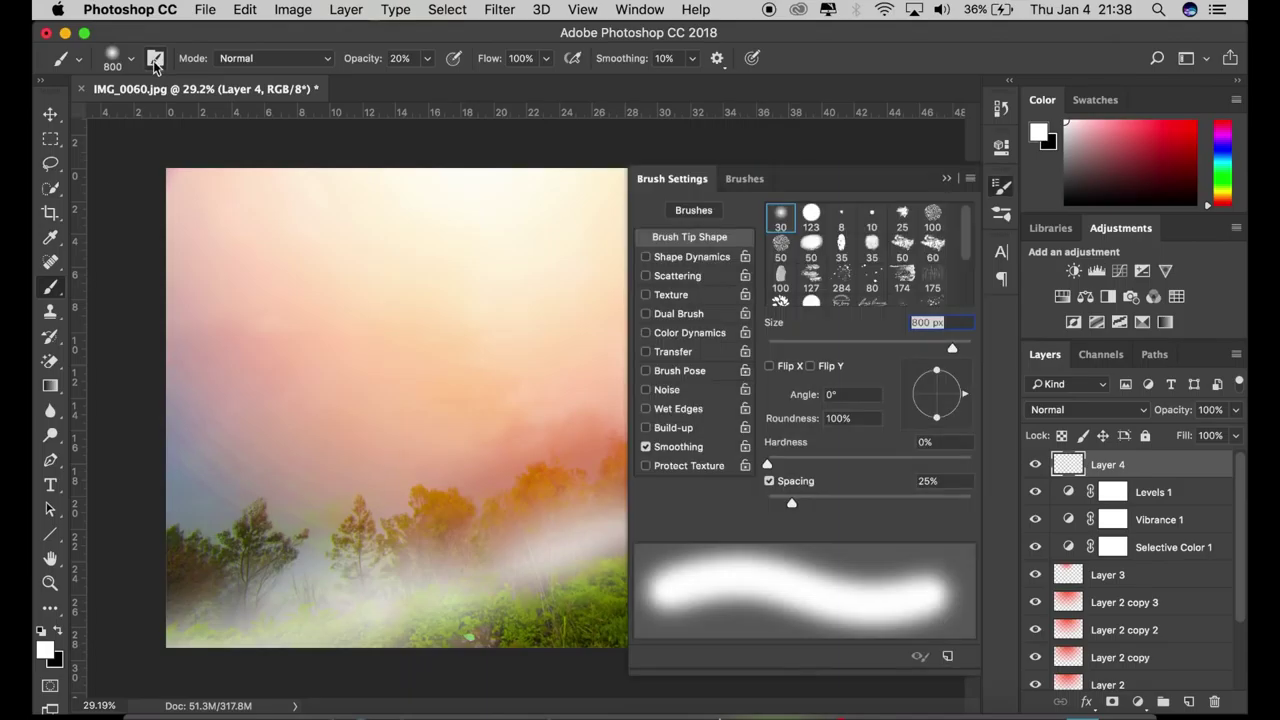
left_click(884, 310)
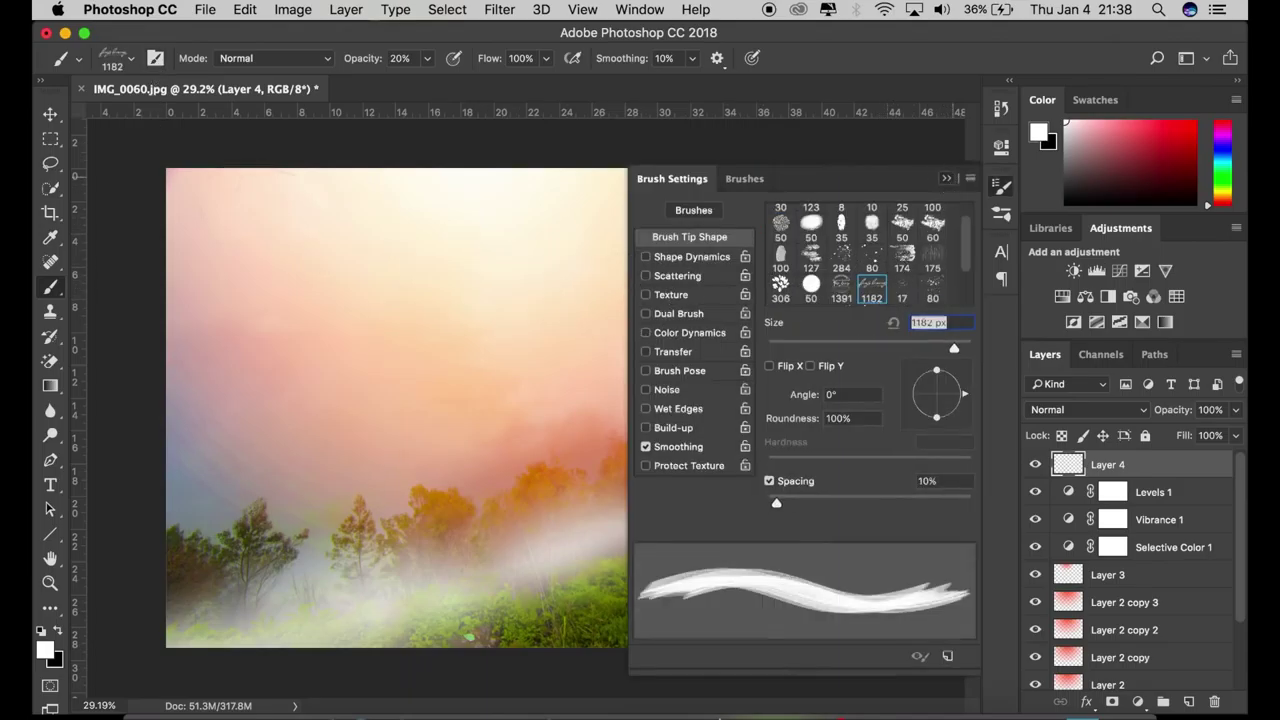
left_click(953, 182)
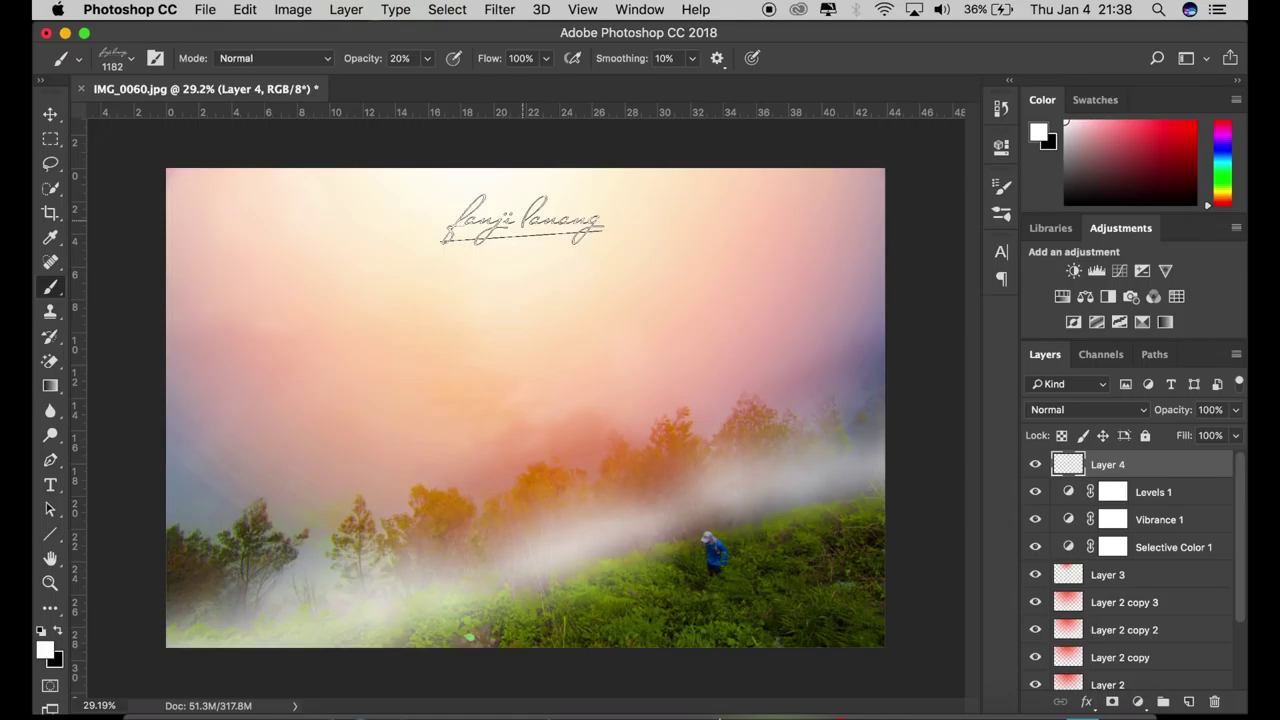
key("bracketleft")
key("bracketleft")
key("bracketleft")
key("bracketleft")
key("bracketleft")
key("bracketleft")
key("bracketleft")
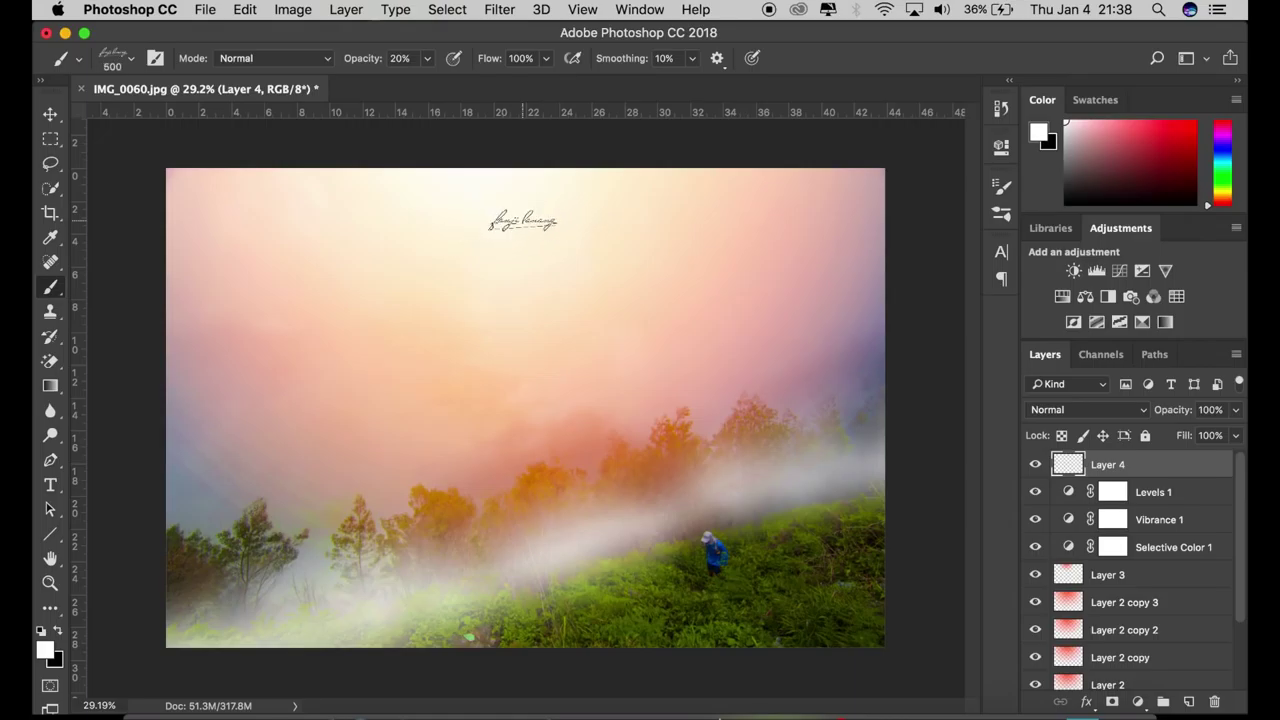
- Stamp two black signatures at 100% opacity in the upper sky
left_click(57, 632)
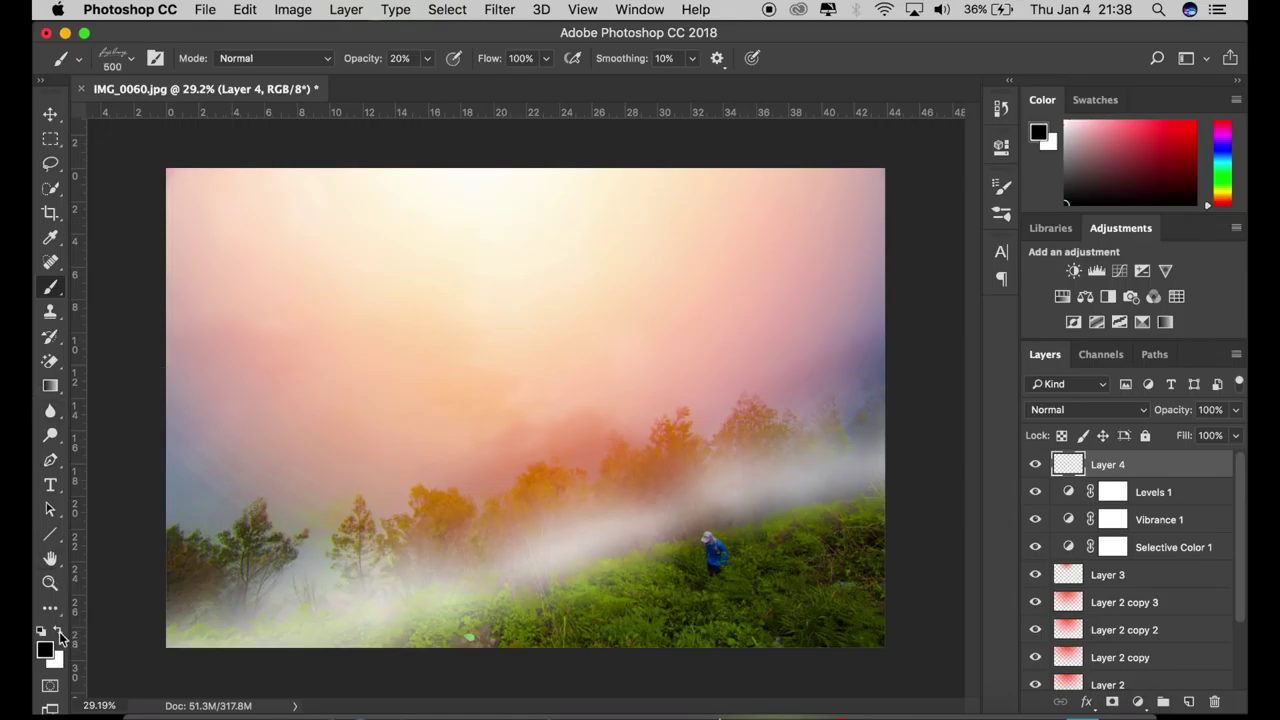
left_click(427, 58)
left_click(475, 80)
left_click_drag(536, 83, 880, 62)
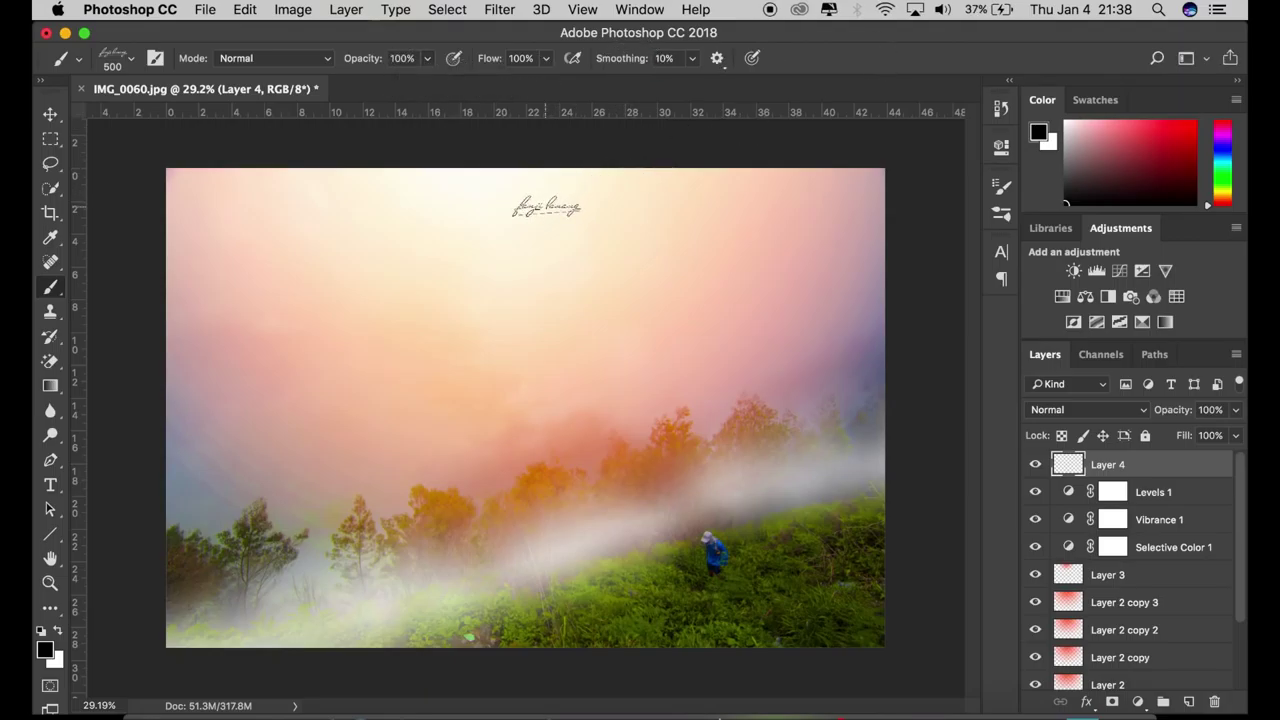
left_click(527, 206)
left_click(749, 200)
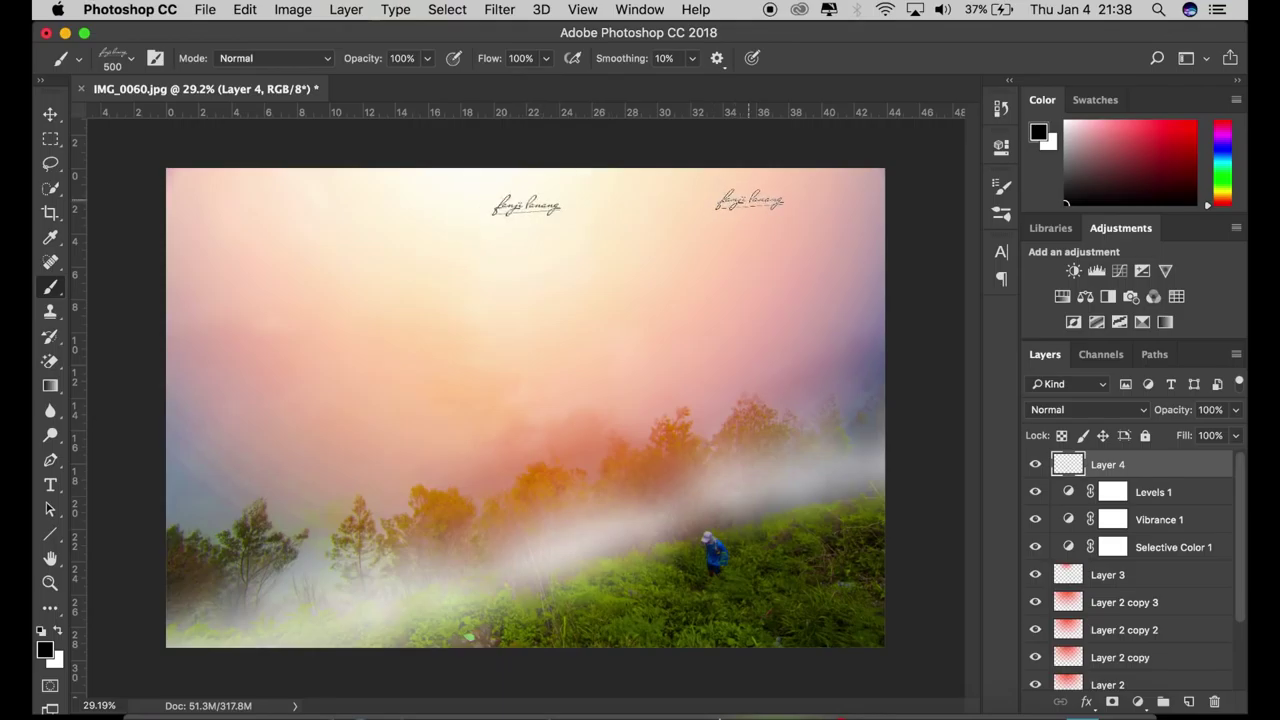